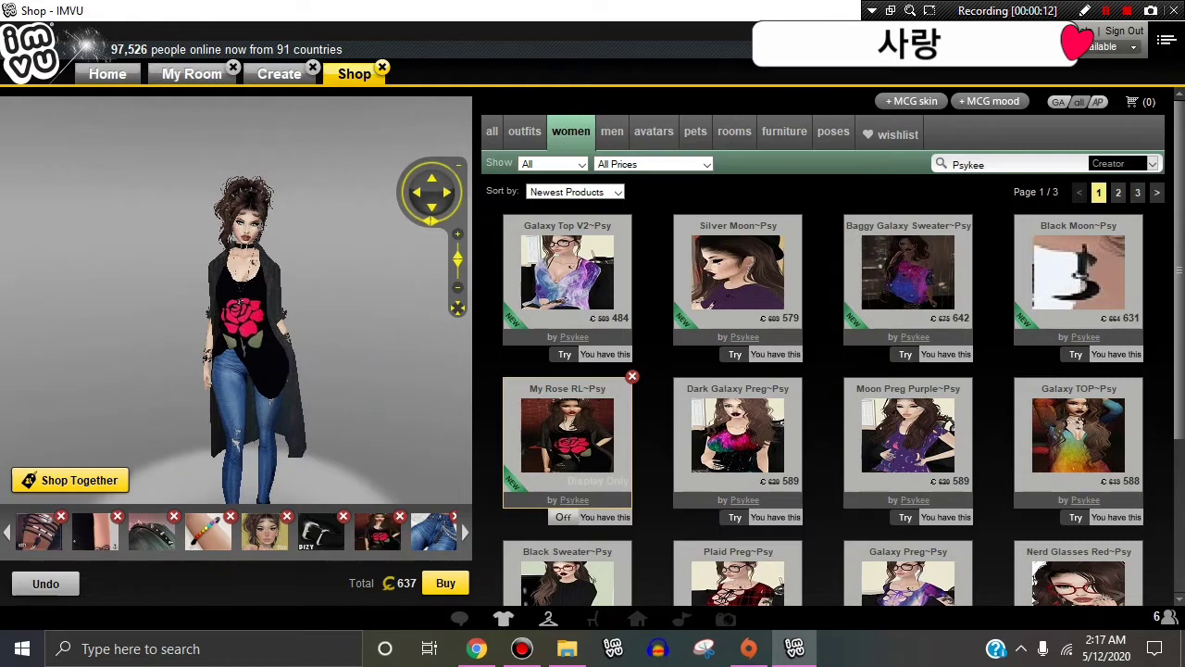
{"action": "left_click_drag", "start_coordinate": [239, 333], "coordinate": [233, 282]}
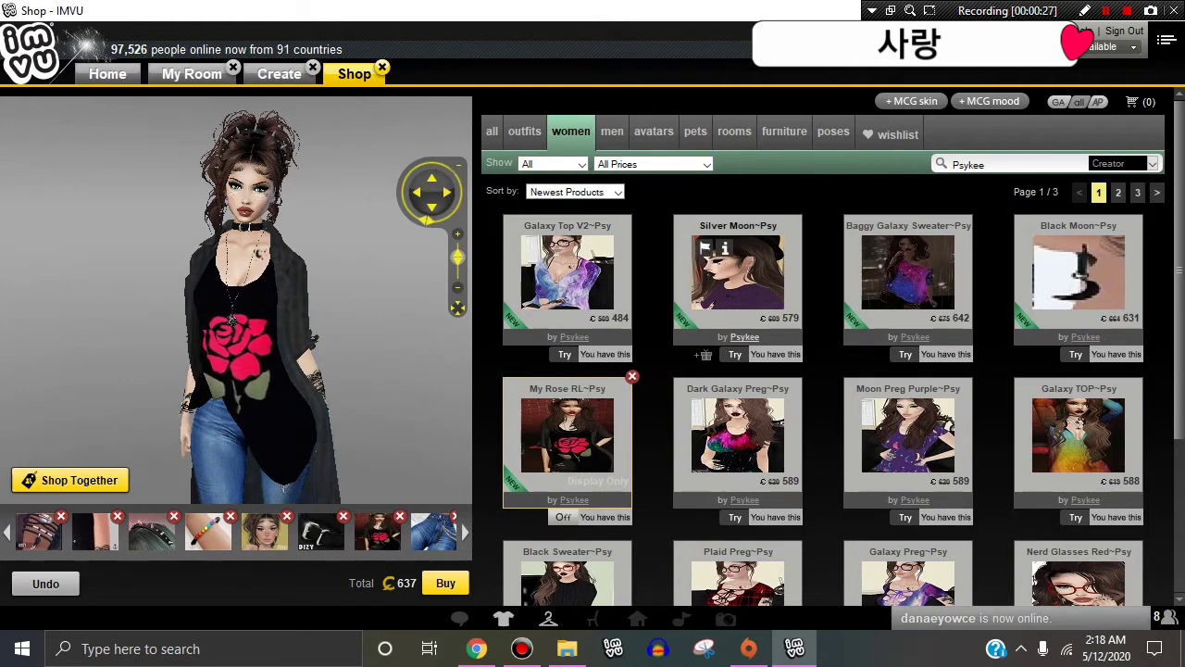
{"action": "scroll", "coordinate": [404, 344], "scroll_direction": "down", "scroll_amount": 5}
{"action": "scroll", "coordinate": [245, 306], "scroll_direction": "up", "scroll_amount": 5}
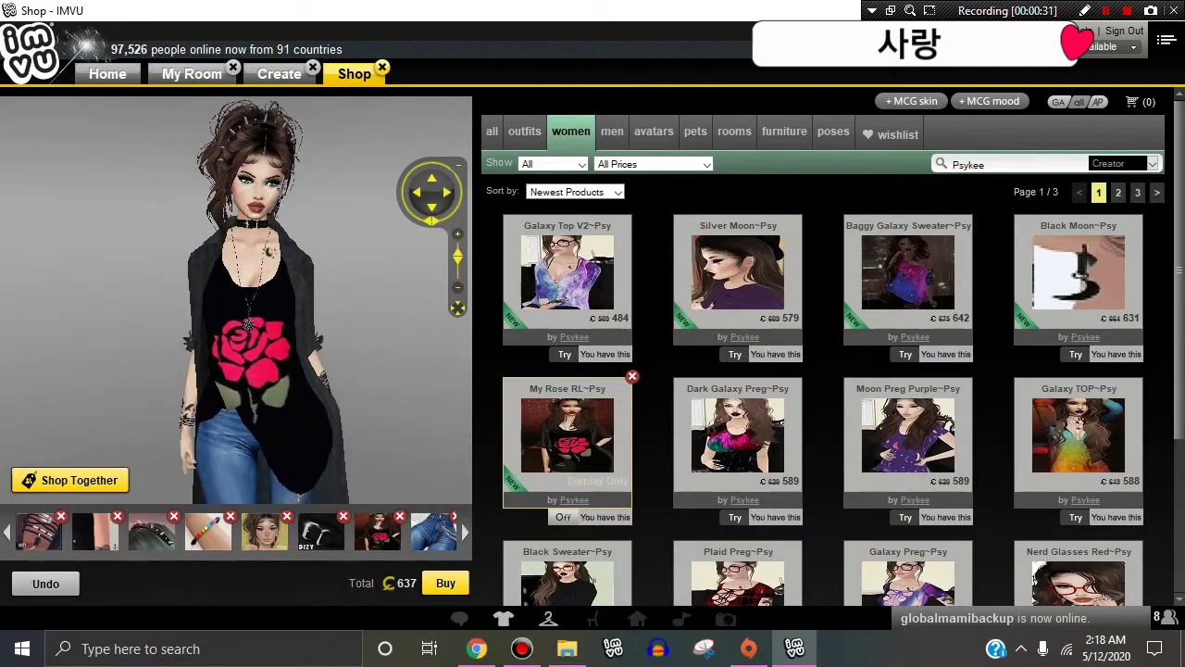
{"action": "scroll", "coordinate": [408, 335], "scroll_direction": "down", "scroll_amount": 5}
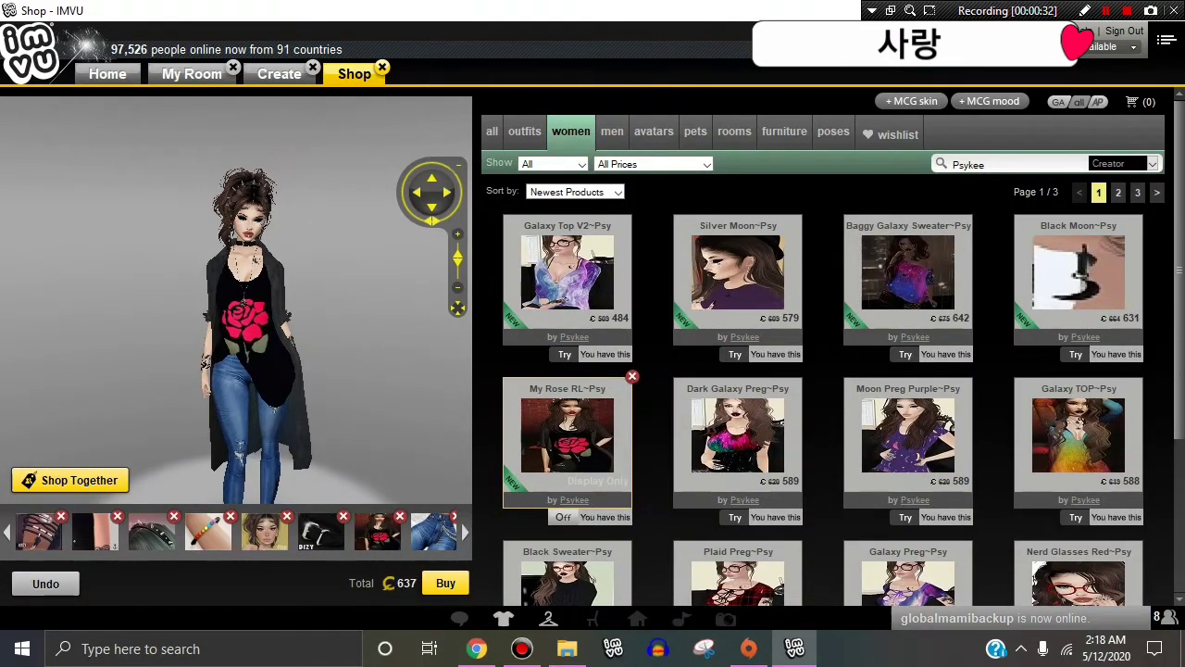
{"action": "mouse_move", "coordinate": [426, 397]}
{"action": "left_mouse_down"}
{"action": "mouse_move", "coordinate": [428, 343]}
{"action": "mouse_move", "coordinate": [500, 324]}
{"action": "mouse_move", "coordinate": [556, 329]}
{"action": "mouse_move", "coordinate": [449, 357]}
{"action": "mouse_move", "coordinate": [426, 397]}
{"action": "left_mouse_up"}
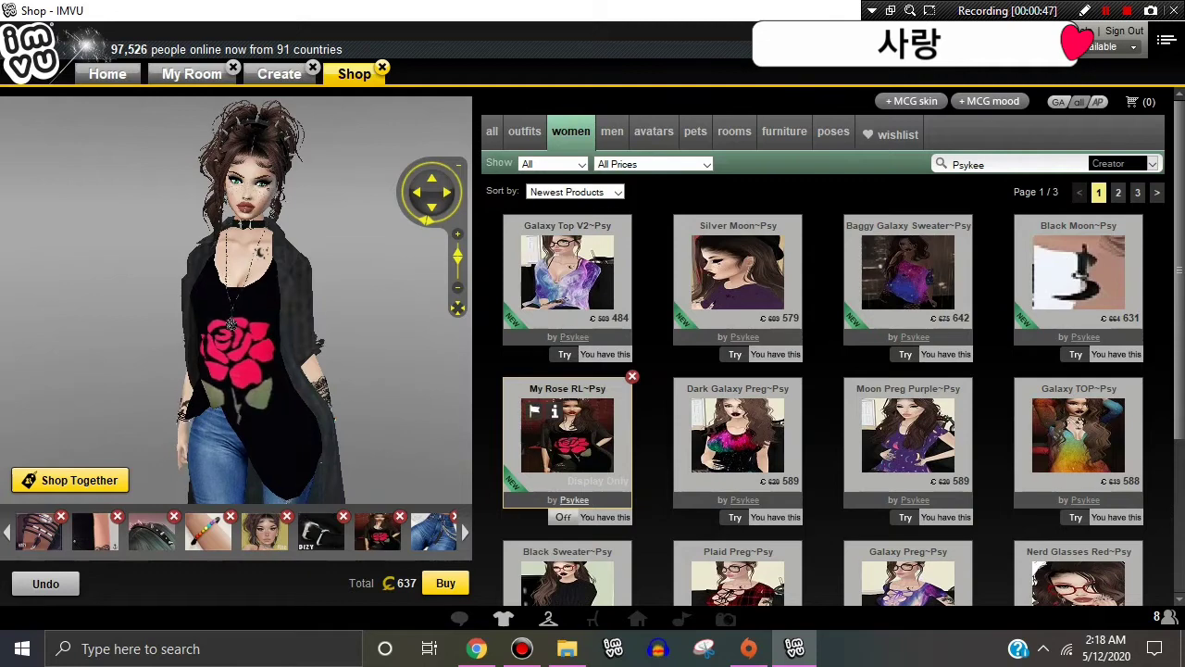
- Open the product information for My Rose RL~Psy and go to its full product page on the website
{"action": "scroll", "coordinate": [738, 435], "scroll_direction": "down", "scroll_amount": 1}
{"action": "scroll", "coordinate": [738, 398], "scroll_direction": "down", "scroll_amount": 2}
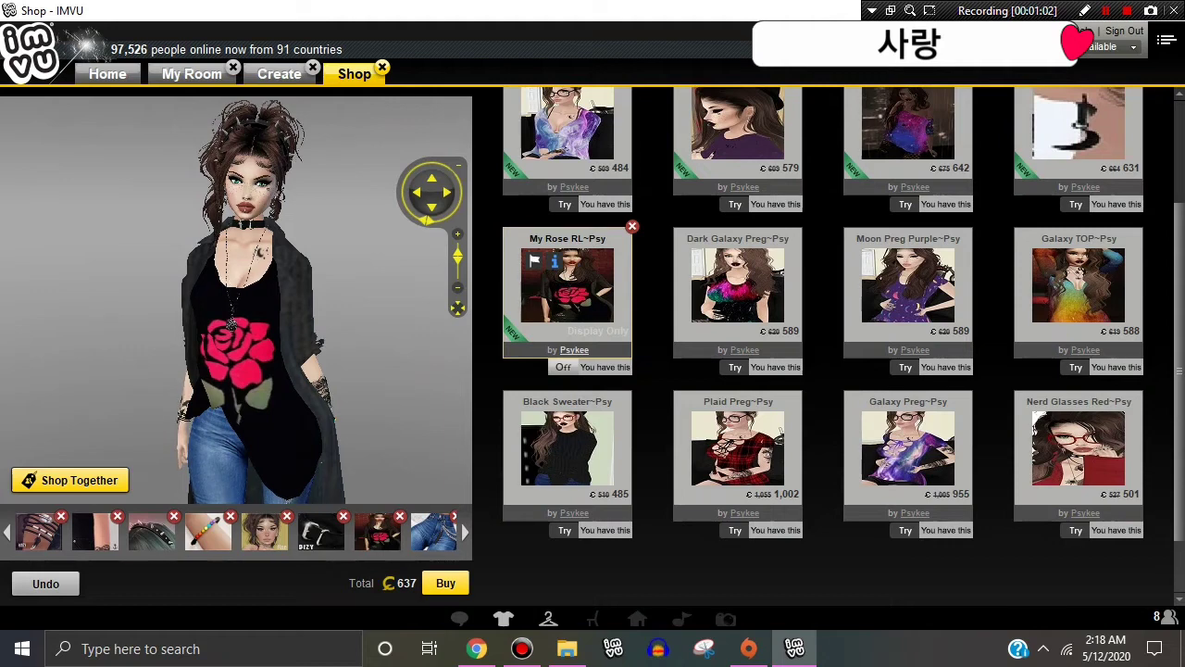
{"action": "left_click", "coordinate": [555, 262]}
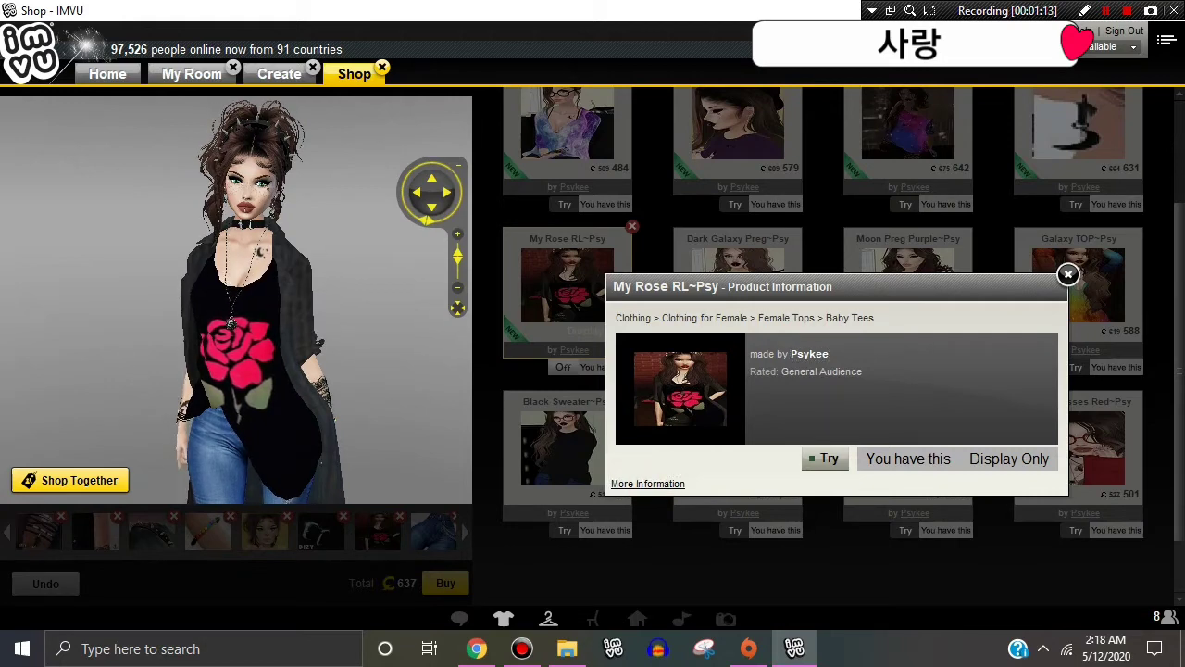
{"action": "left_click", "coordinate": [648, 484]}
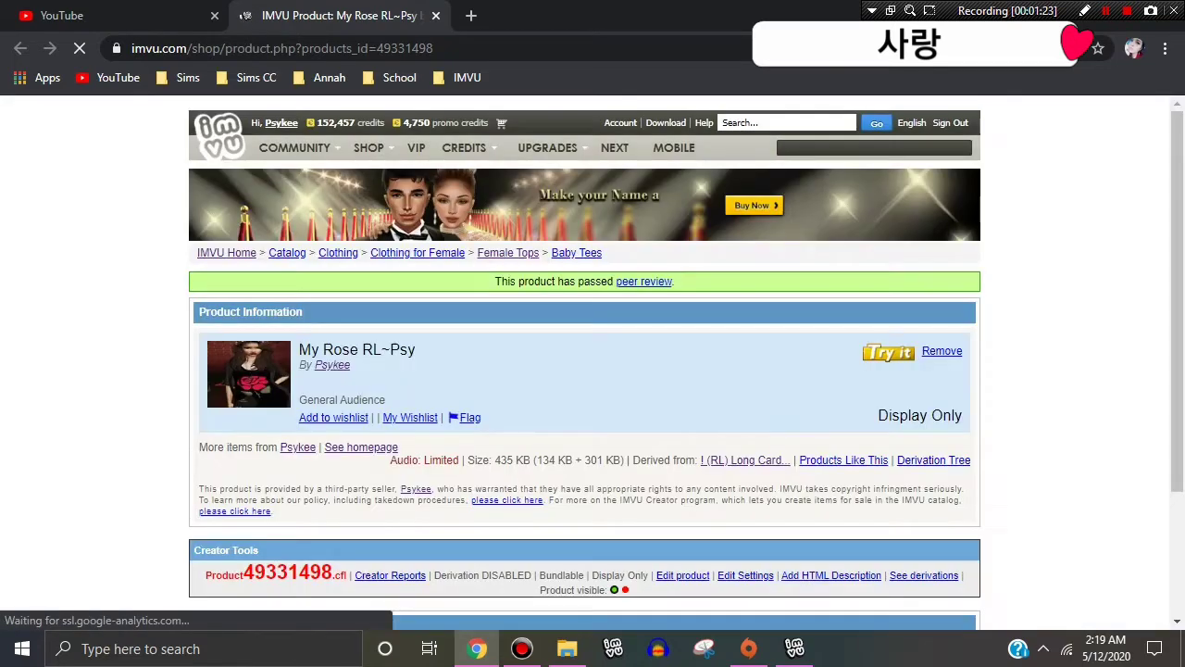
- Show the derivation tree of My Rose RL~Psy and open the parent product ! (RL) Long Cardi
{"action": "scroll", "coordinate": [585, 361], "scroll_direction": "down", "scroll_amount": 2}
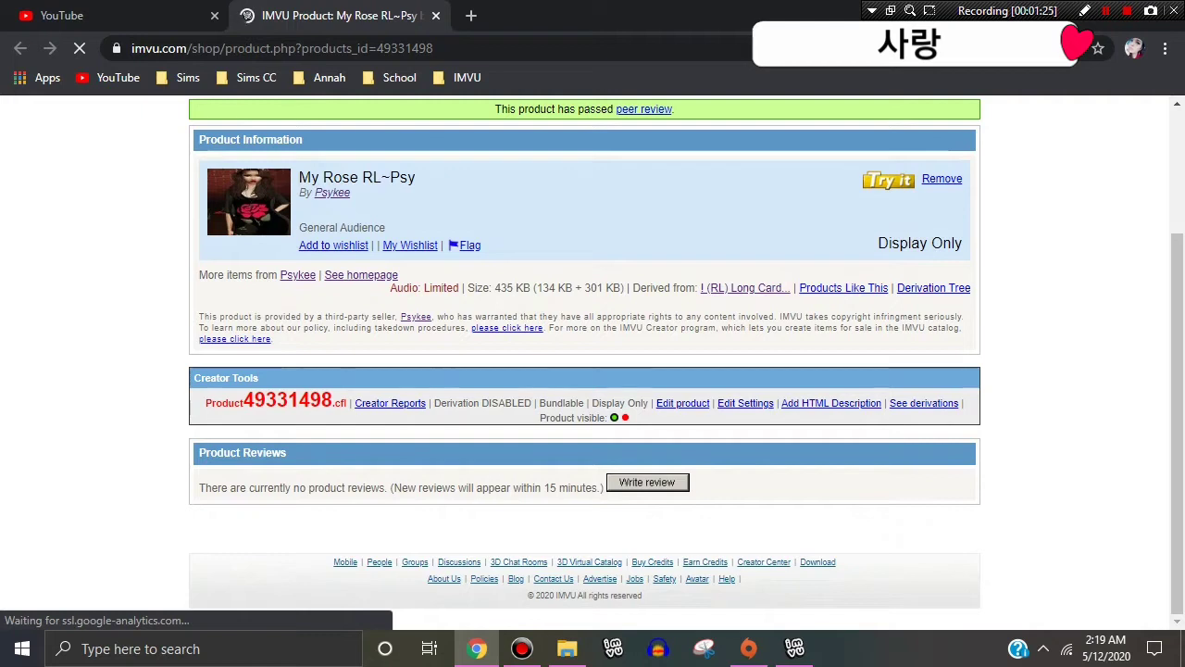
{"action": "scroll", "coordinate": [585, 361], "scroll_direction": "up", "scroll_amount": 1}
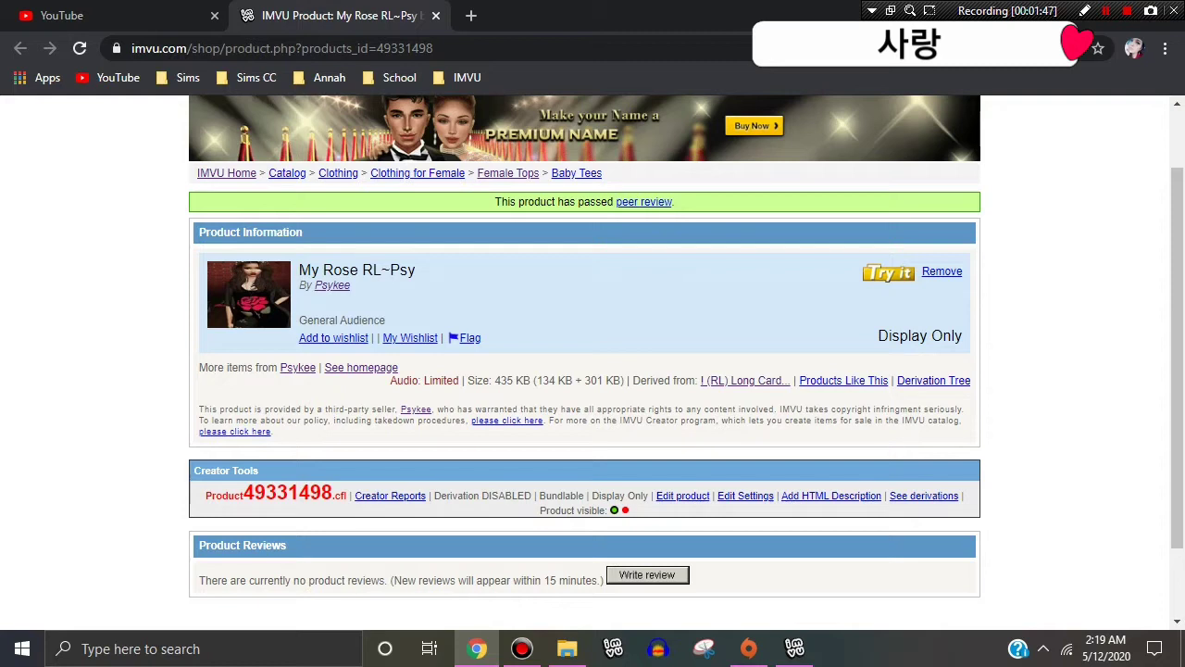
{"action": "scroll", "coordinate": [593, 370], "scroll_direction": "down", "scroll_amount": 2}
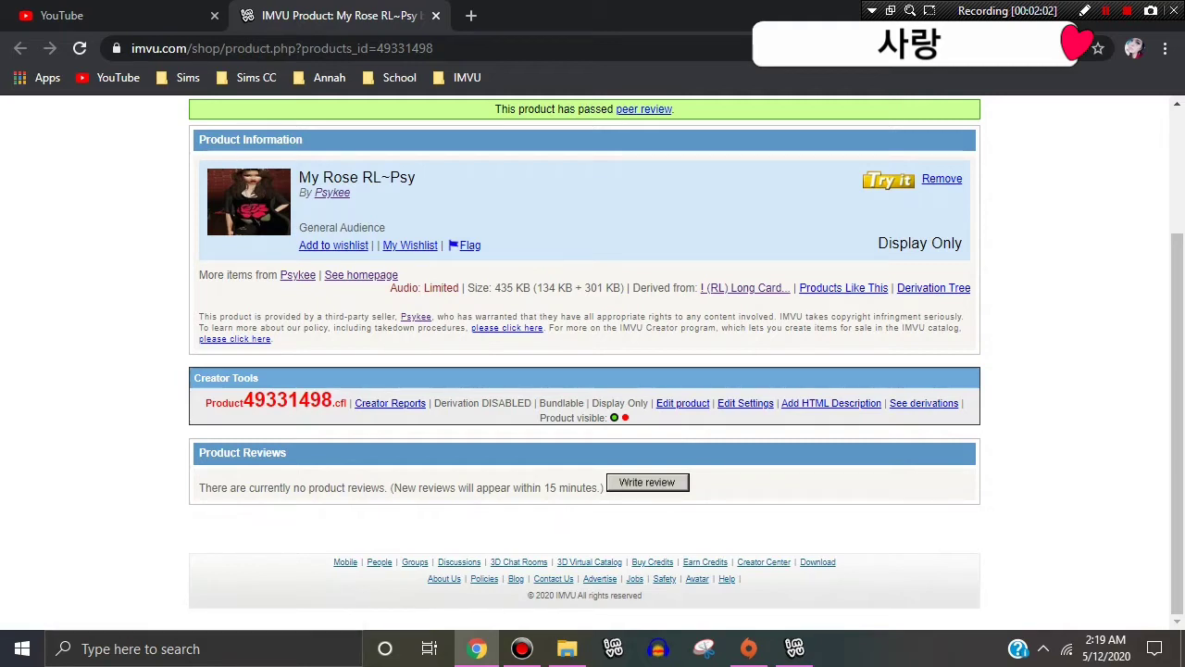
{"action": "left_click", "coordinate": [933, 289]}
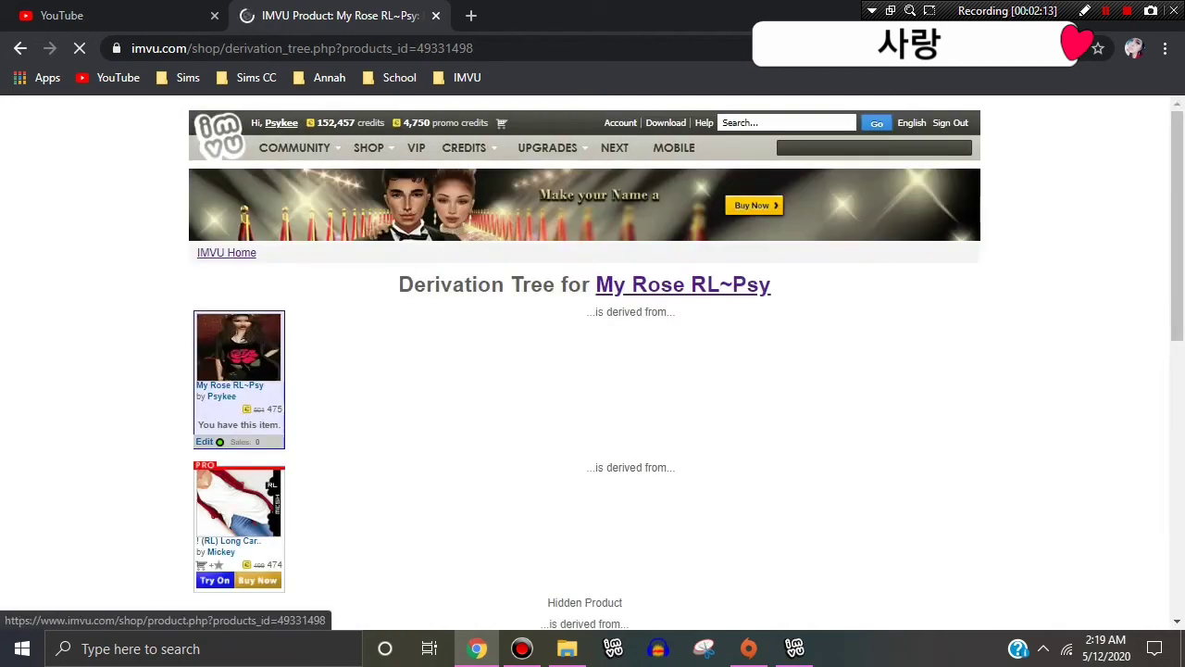
{"action": "scroll", "coordinate": [593, 361], "scroll_direction": "down", "scroll_amount": 2}
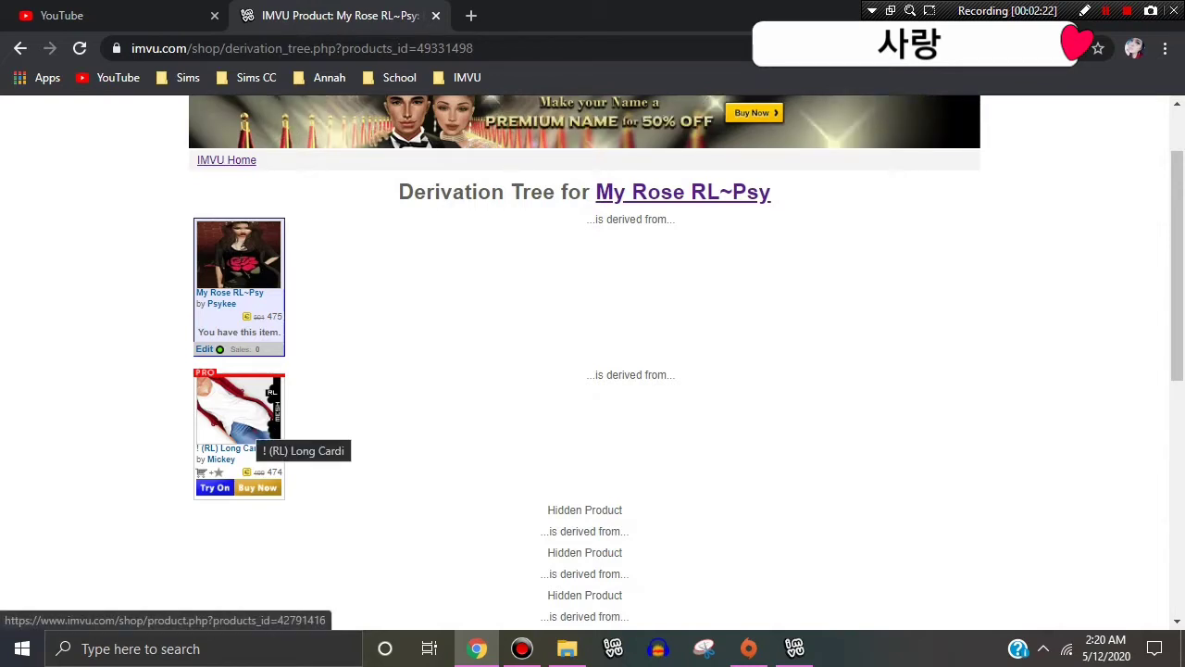
{"action": "left_click", "coordinate": [236, 400]}
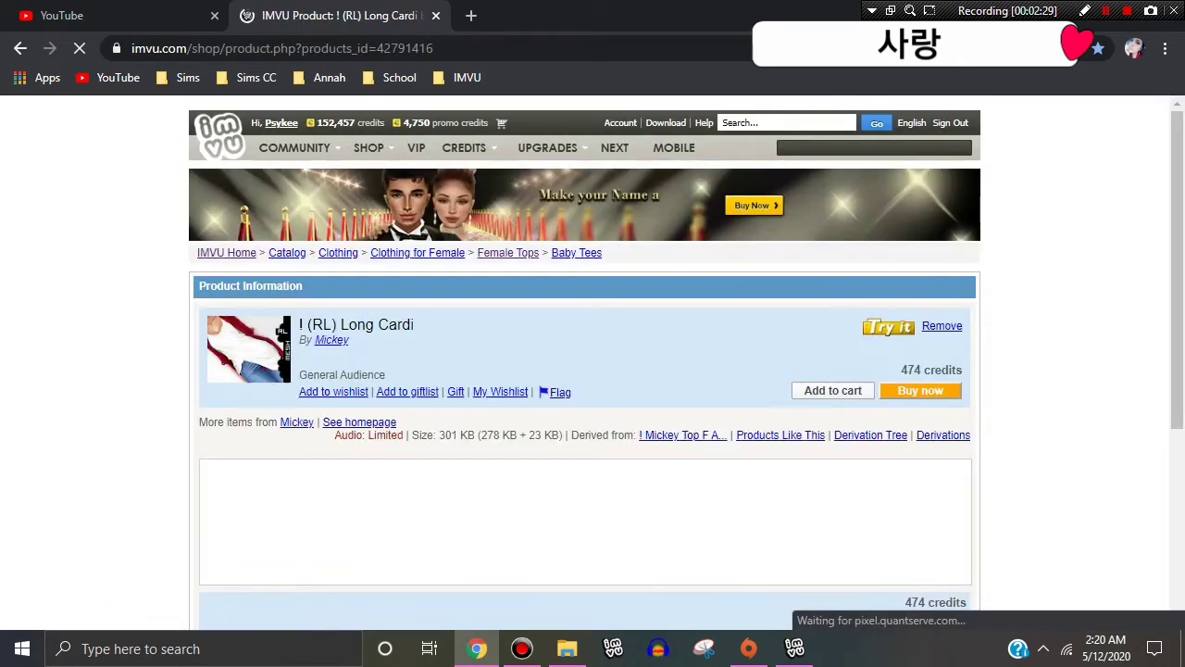
- Examine the description, texture templates and mesh wireframe maps on the ! (RL) Long Cardi product page
{"action": "scroll", "coordinate": [593, 370], "scroll_direction": "down", "scroll_amount": 1}
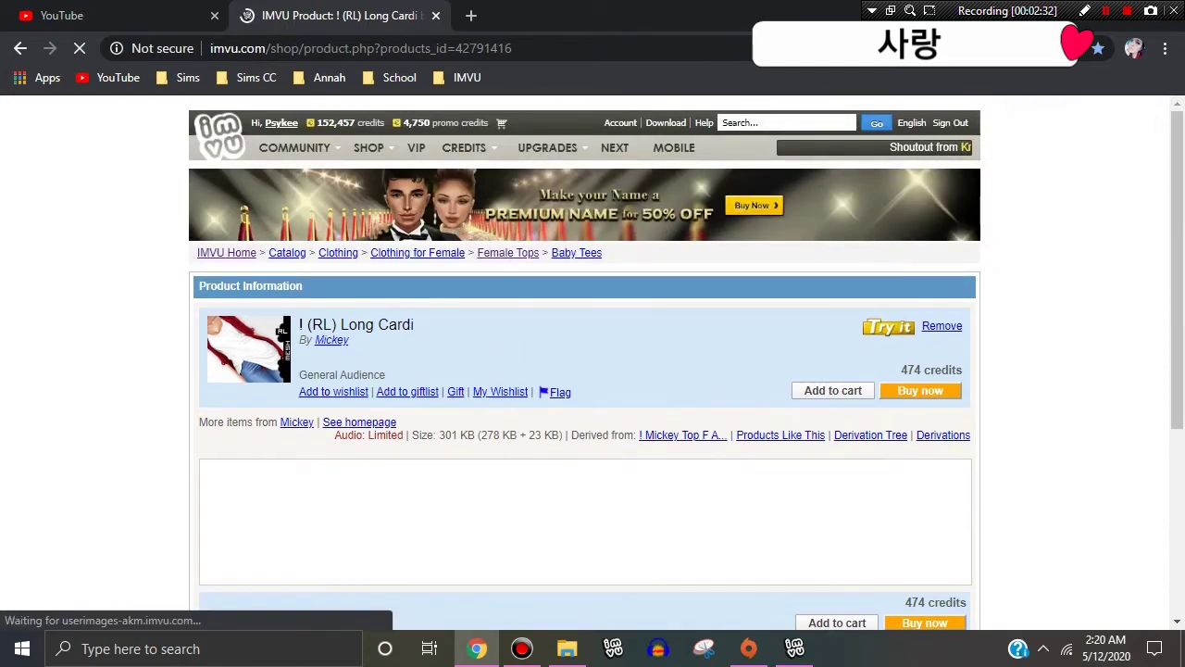
{"action": "scroll", "coordinate": [593, 370], "scroll_direction": "down", "scroll_amount": 2}
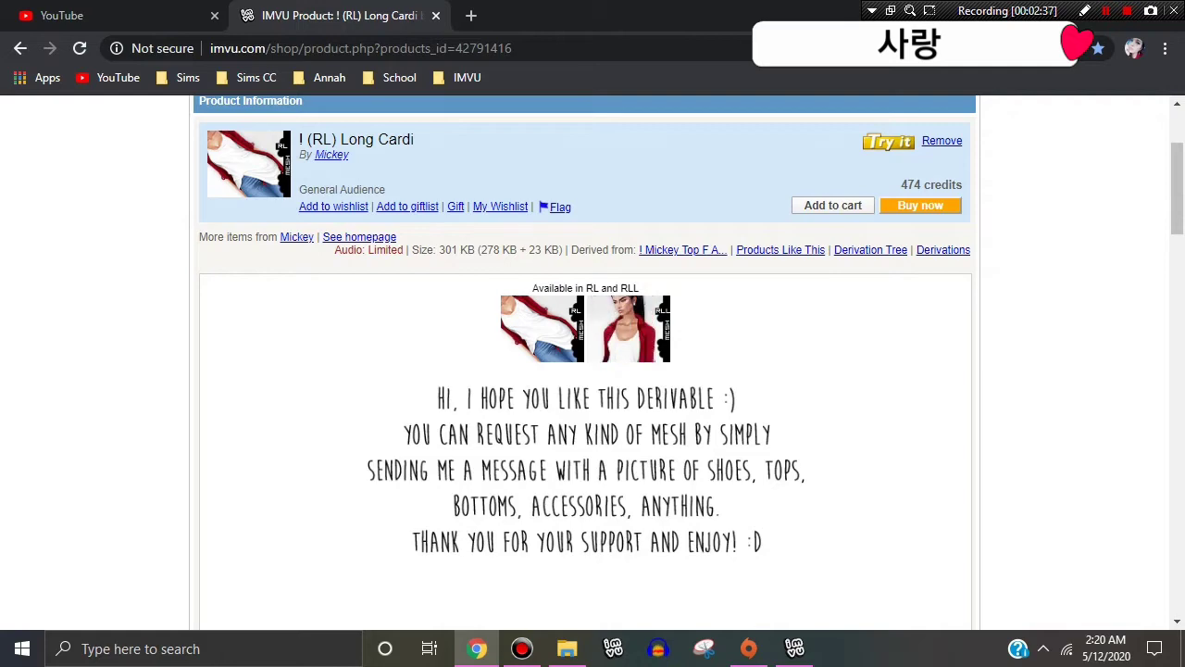
{"action": "scroll", "coordinate": [593, 370], "scroll_direction": "down", "scroll_amount": 8}
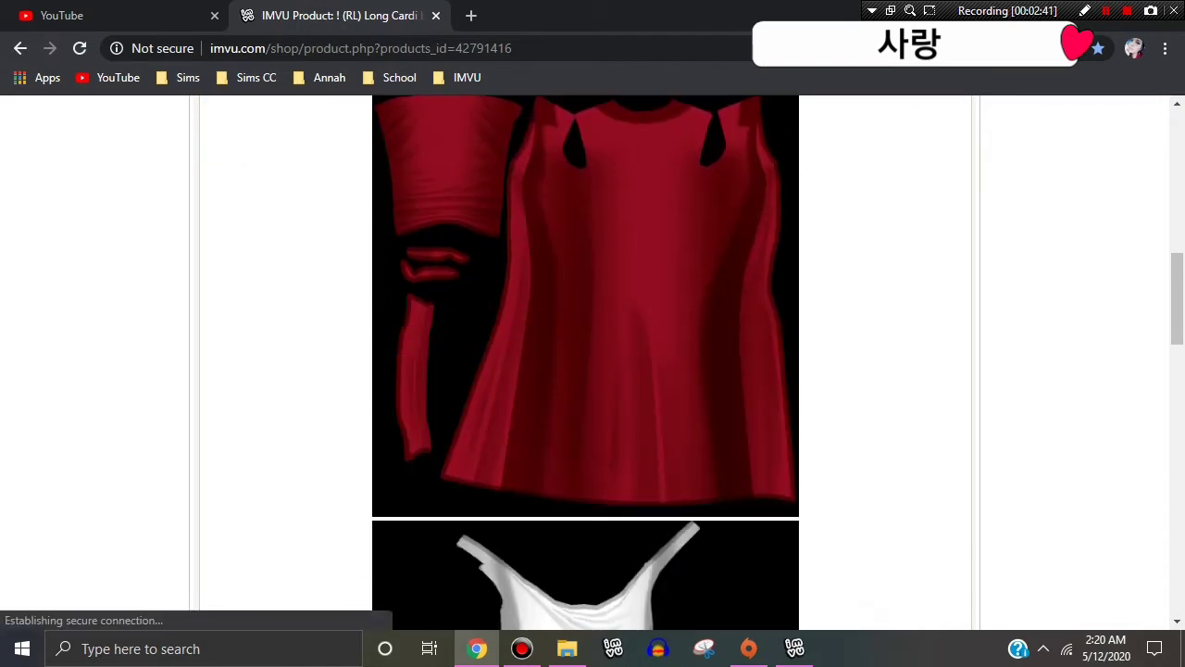
{"action": "scroll", "coordinate": [592, 371], "scroll_direction": "down", "scroll_amount": 4}
{"action": "scroll", "coordinate": [592, 370], "scroll_direction": "down", "scroll_amount": 12}
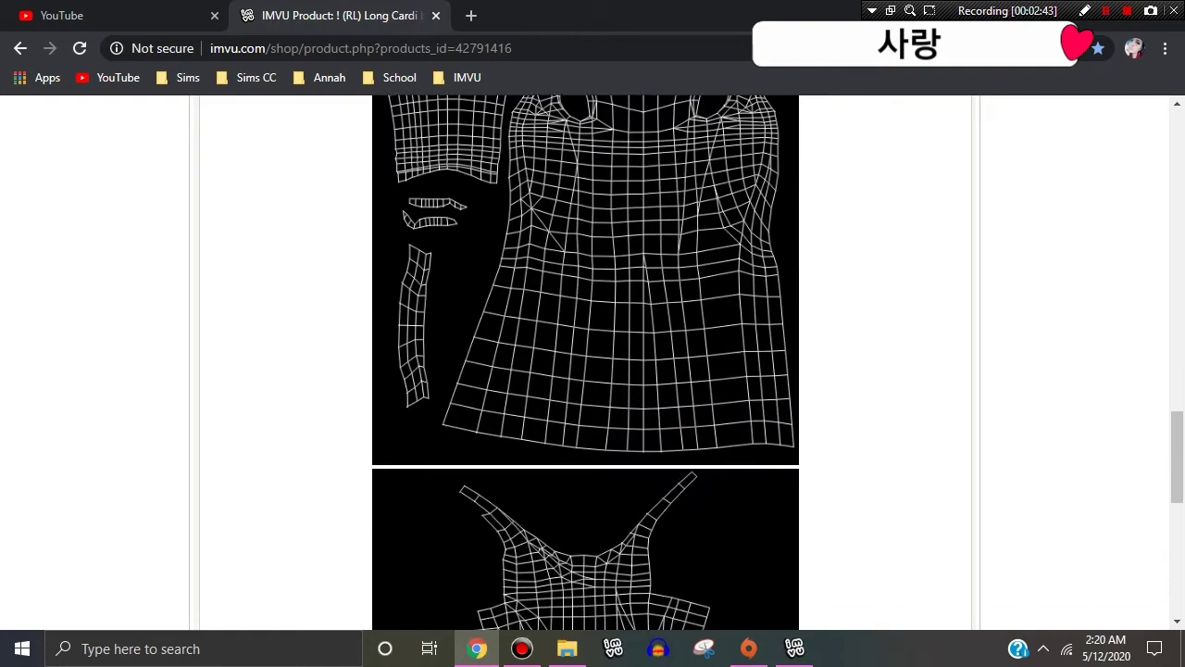
{"action": "scroll", "coordinate": [592, 371], "scroll_direction": "up", "scroll_amount": 14}
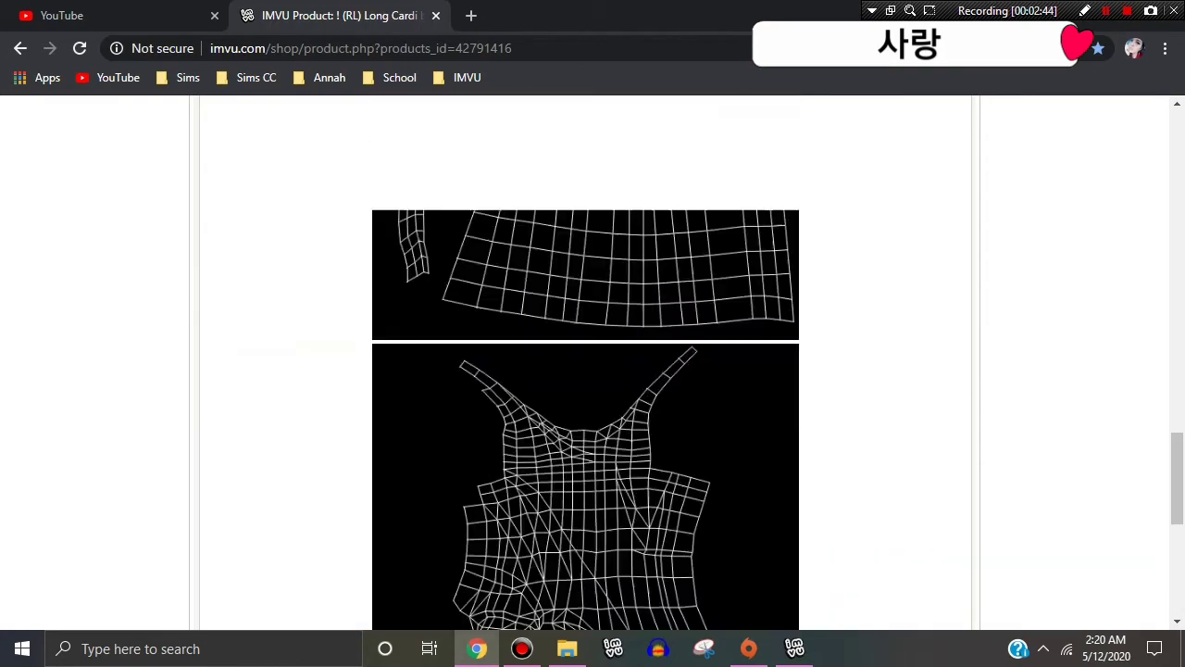
{"action": "scroll", "coordinate": [593, 371], "scroll_direction": "down", "scroll_amount": 5}
{"action": "scroll", "coordinate": [633, 517], "scroll_direction": "down", "scroll_amount": 10}
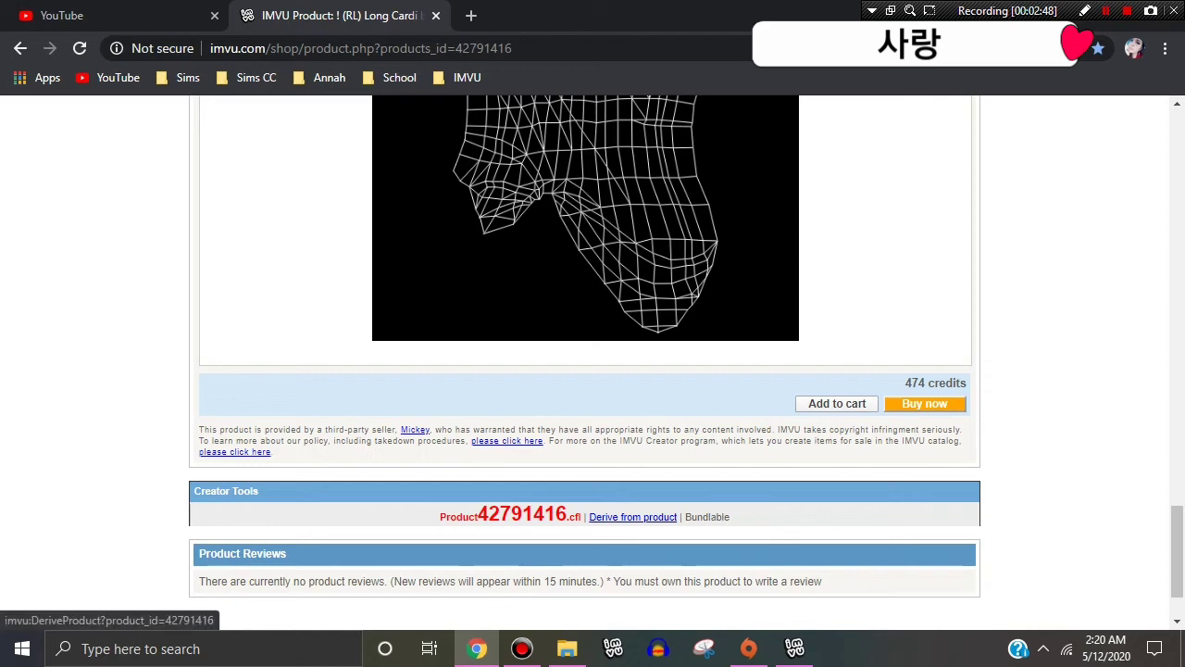
- Derive a new product from ! (RL) Long Cardi and allow the site to open it in the IMVU editor
{"action": "scroll", "coordinate": [632, 517], "scroll_direction": "down", "scroll_amount": 1}
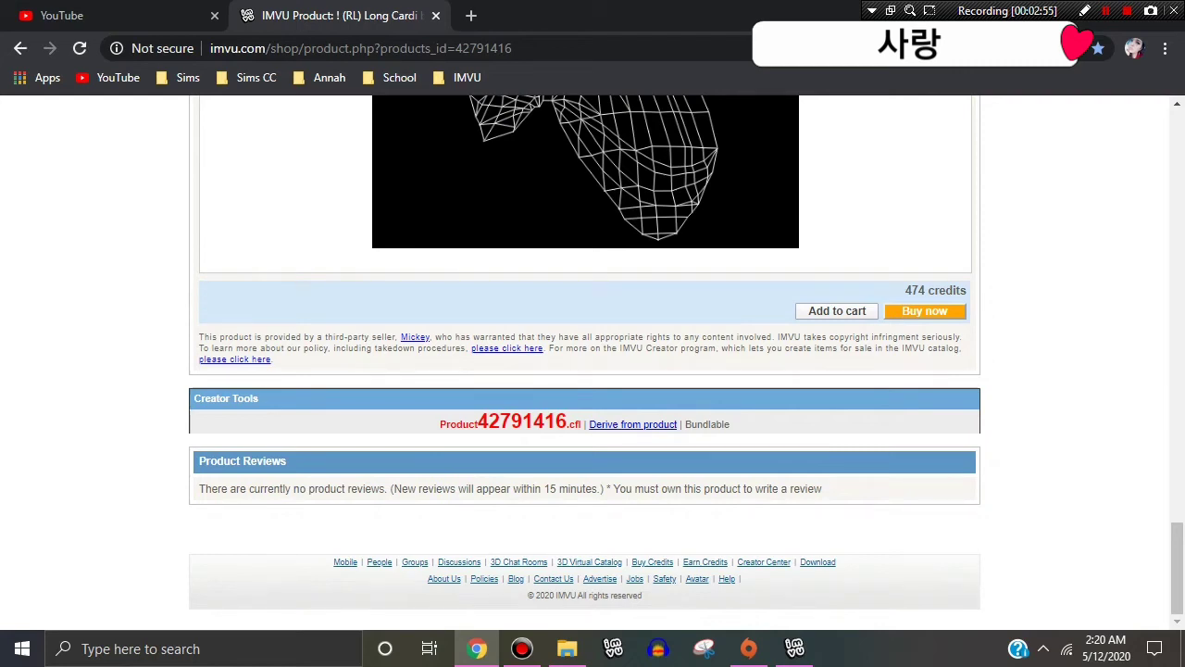
{"action": "left_click", "coordinate": [648, 424]}
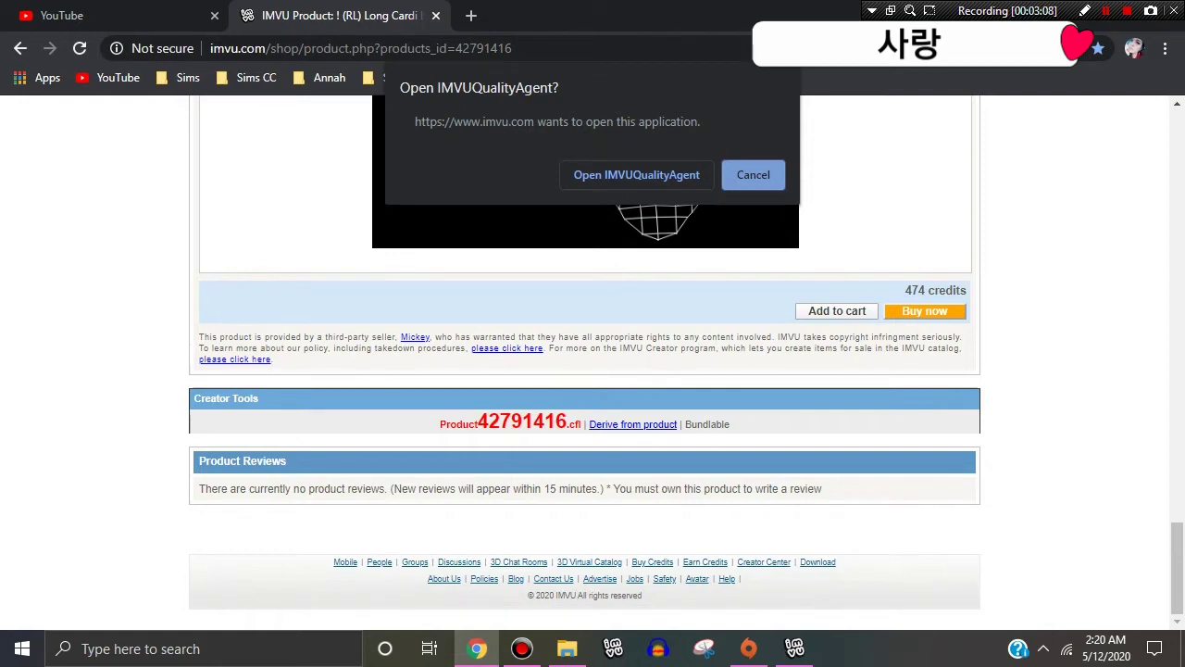
{"action": "left_click", "coordinate": [597, 175]}
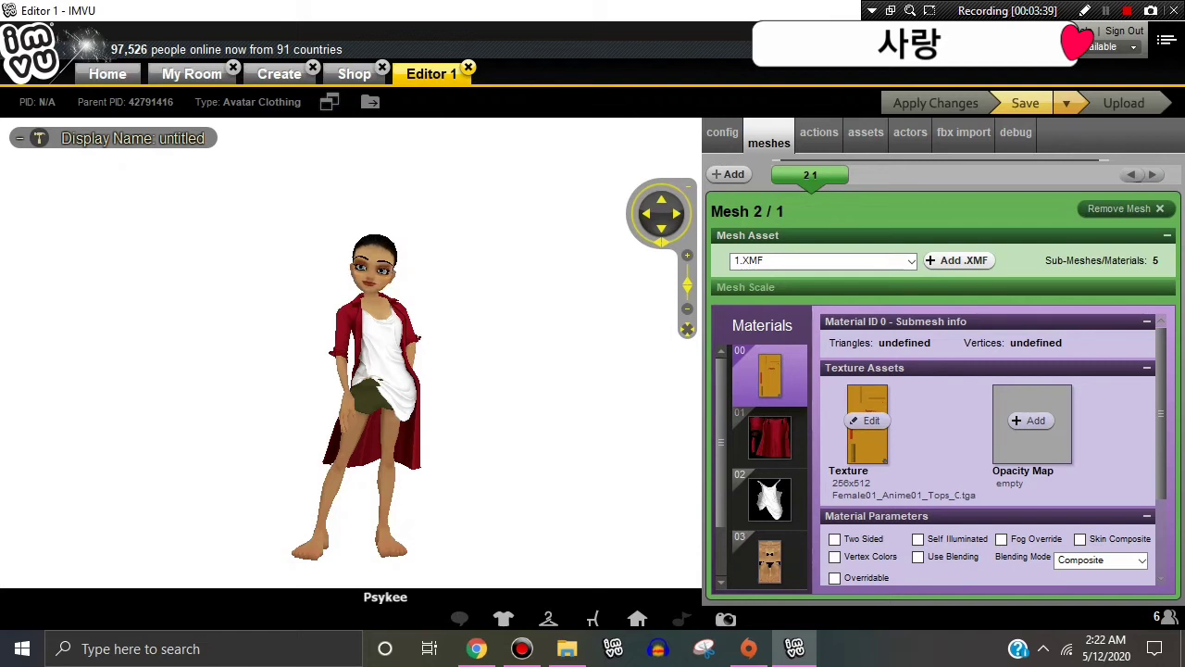
- Dress the preview avatar in the saved outfit with the black rose top and view it from the front
{"action": "left_click_drag", "start_coordinate": [509, 352], "coordinate": [490, 303]}
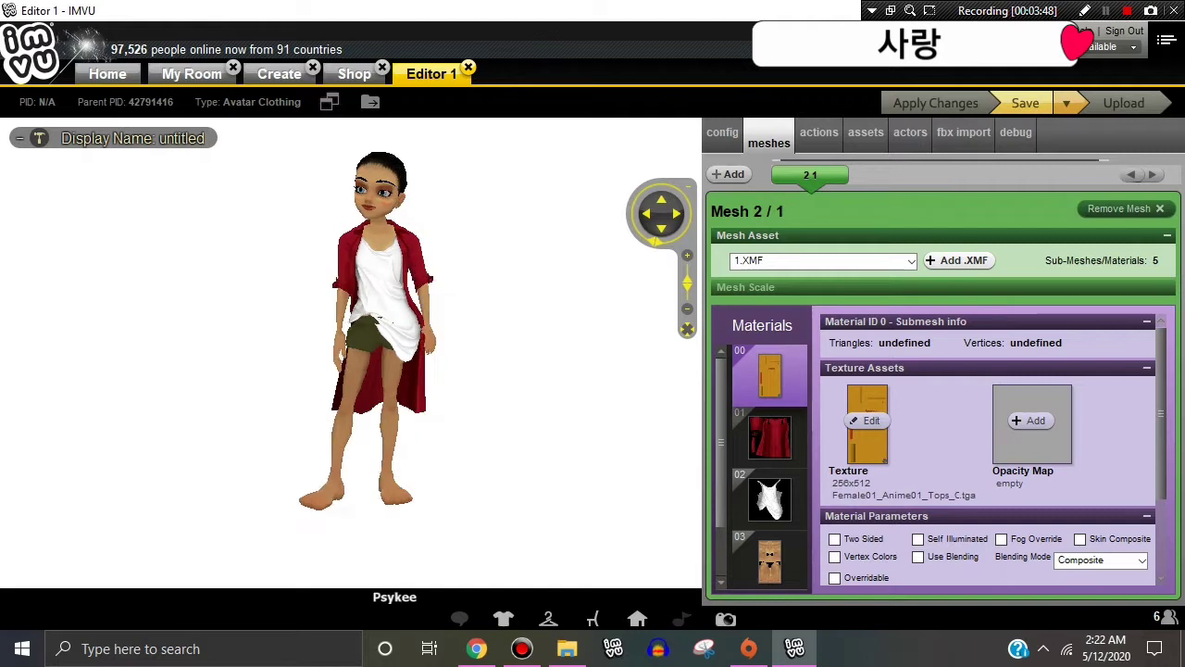
{"action": "scroll", "coordinate": [769, 468], "scroll_direction": "down", "scroll_amount": 2}
{"action": "scroll", "coordinate": [769, 468], "scroll_direction": "up", "scroll_amount": 2}
{"action": "scroll", "coordinate": [770, 467], "scroll_direction": "down", "scroll_amount": 2}
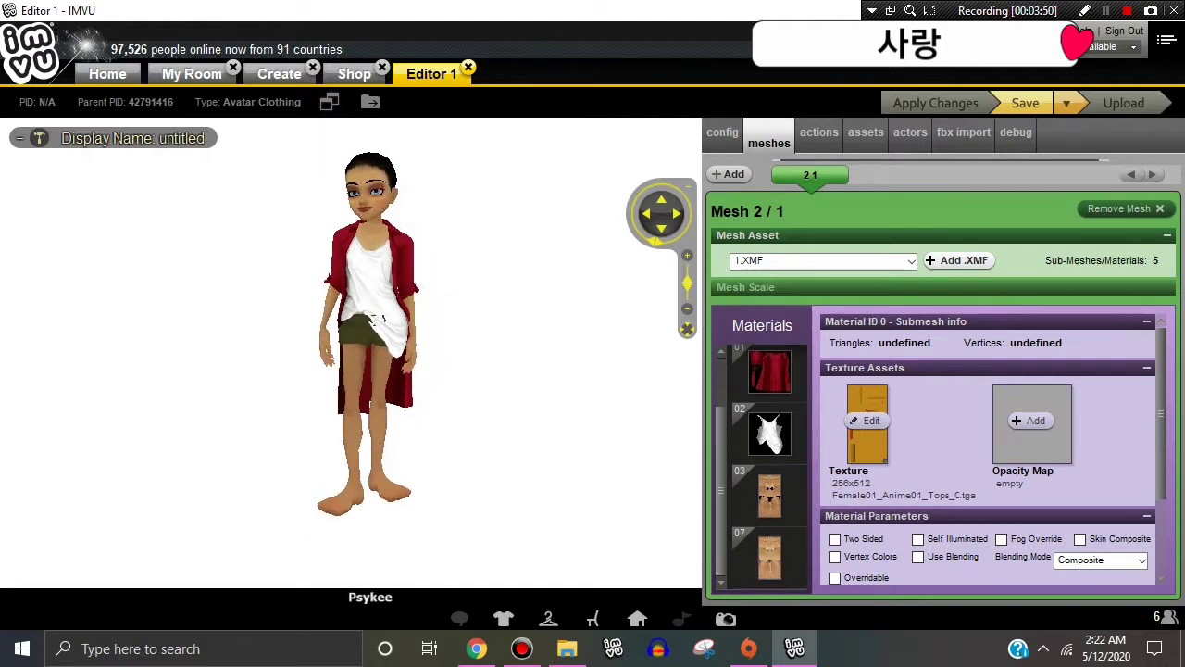
{"action": "left_click", "coordinate": [548, 618]}
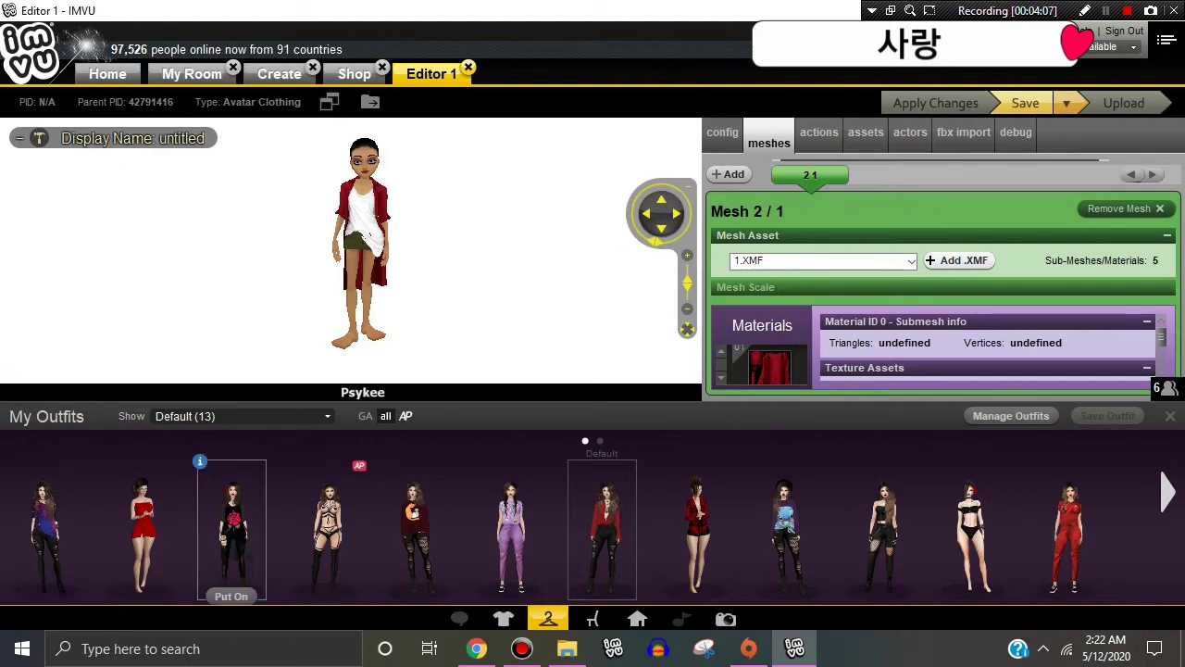
{"action": "left_click", "coordinate": [1163, 491]}
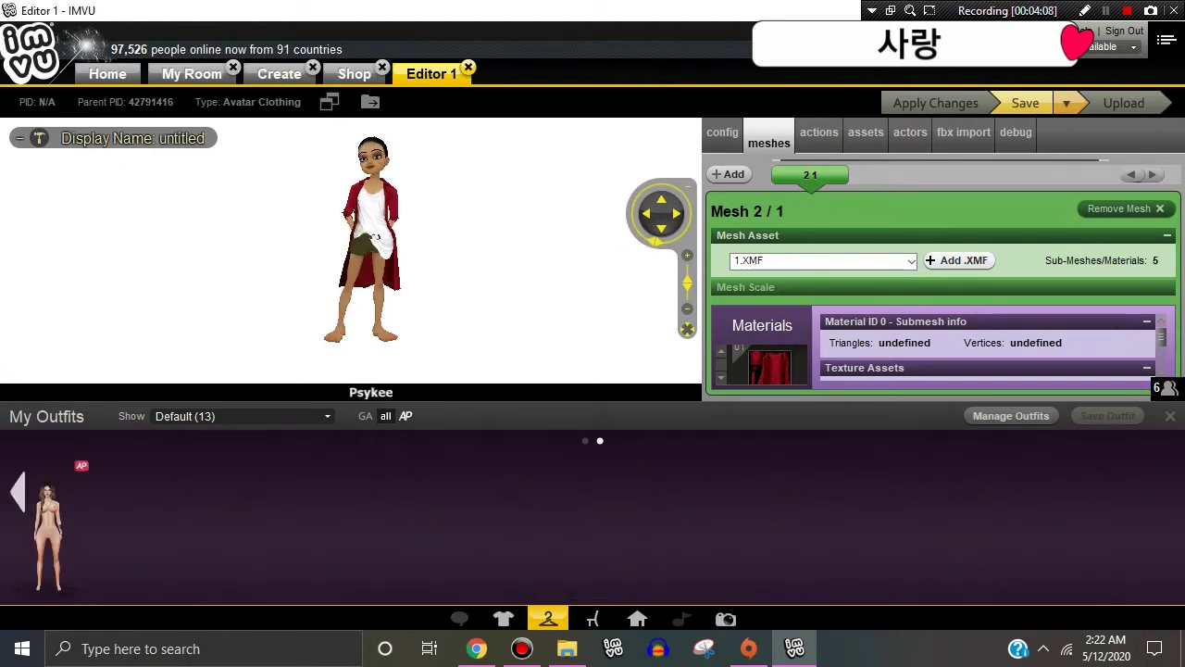
{"action": "left_click", "coordinate": [18, 490]}
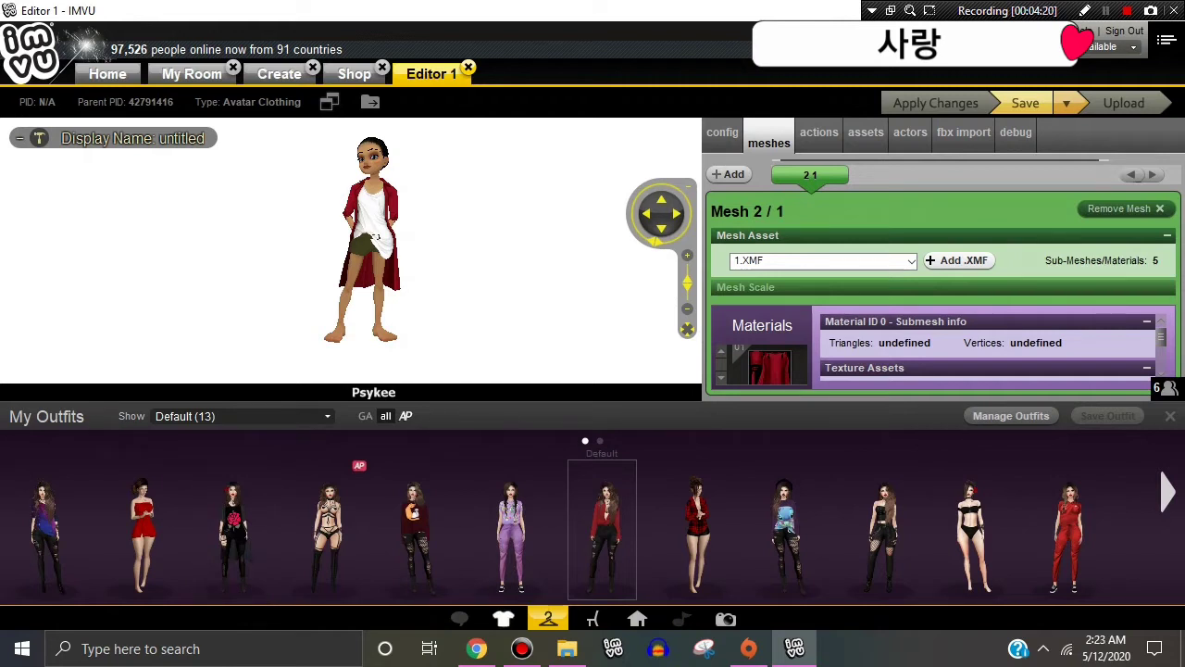
{"action": "left_click", "coordinate": [549, 619]}
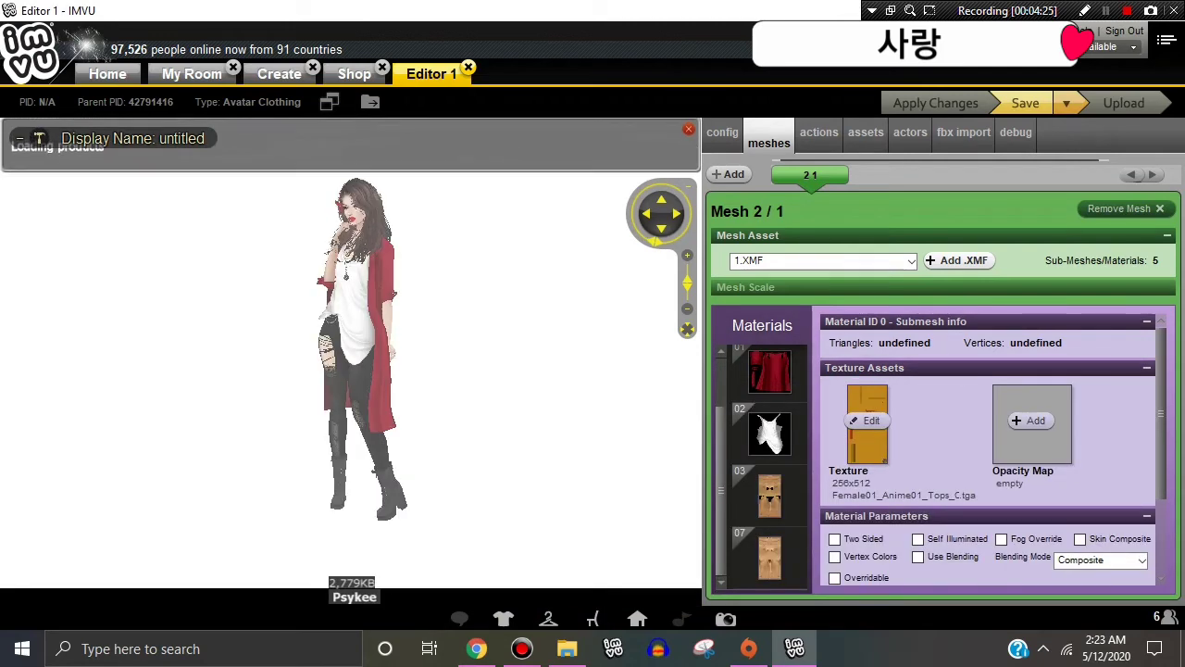
{"action": "scroll", "coordinate": [552, 337], "scroll_direction": "down", "scroll_amount": 5}
{"action": "left_click_drag", "start_coordinate": [553, 337], "coordinate": [546, 333]}
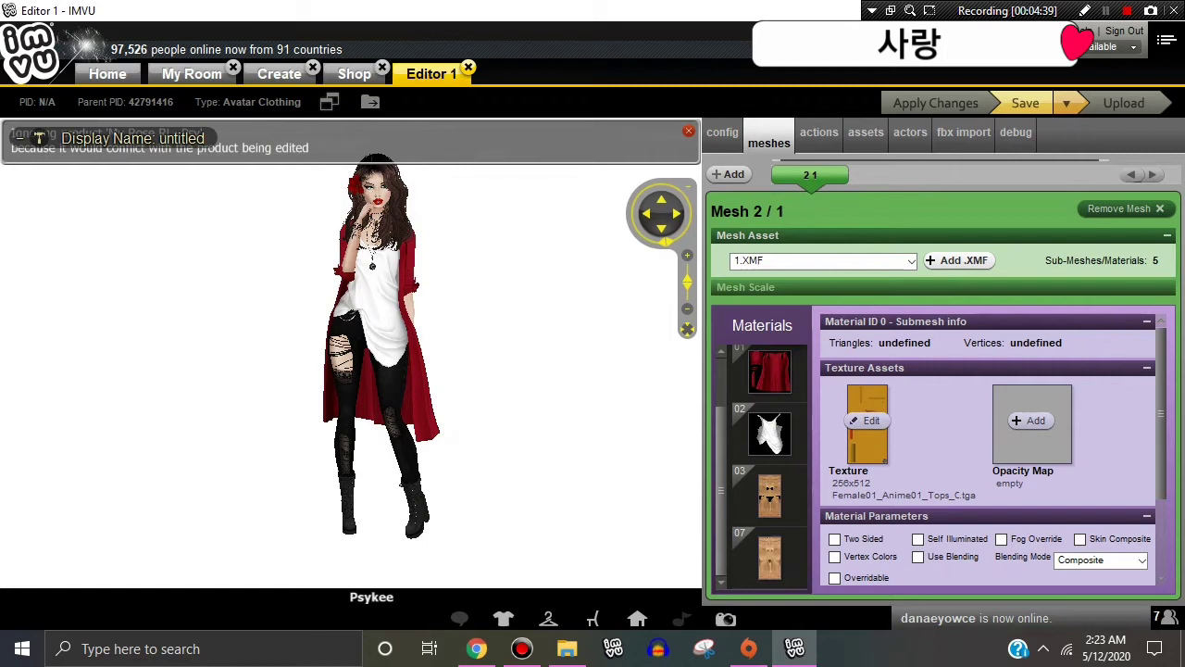
- Load the Only Cozy Rainy room from the owned rooms as the scene behind the preview avatar
{"action": "left_click", "coordinate": [636, 618]}
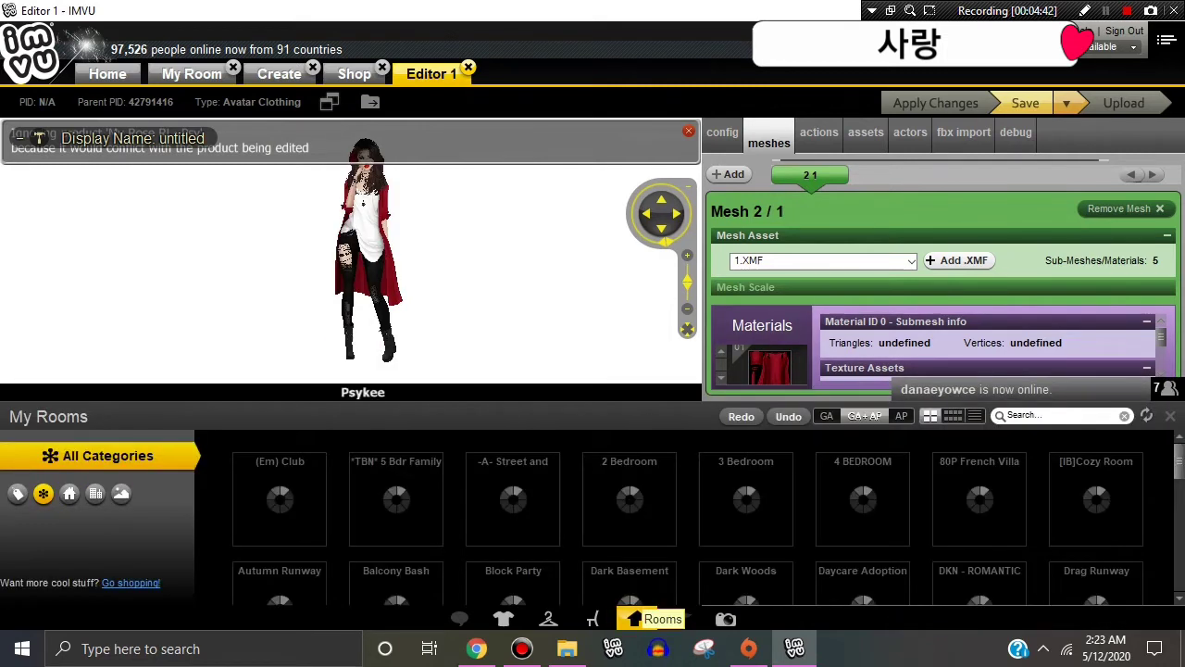
{"action": "scroll", "coordinate": [623, 490], "scroll_direction": "down", "scroll_amount": 1}
{"action": "scroll", "coordinate": [630, 537], "scroll_direction": "down", "scroll_amount": 1}
{"action": "scroll", "coordinate": [632, 537], "scroll_direction": "up", "scroll_amount": 2}
{"action": "scroll", "coordinate": [718, 537], "scroll_direction": "down", "scroll_amount": 2}
{"action": "scroll", "coordinate": [746, 537], "scroll_direction": "down", "scroll_amount": 2}
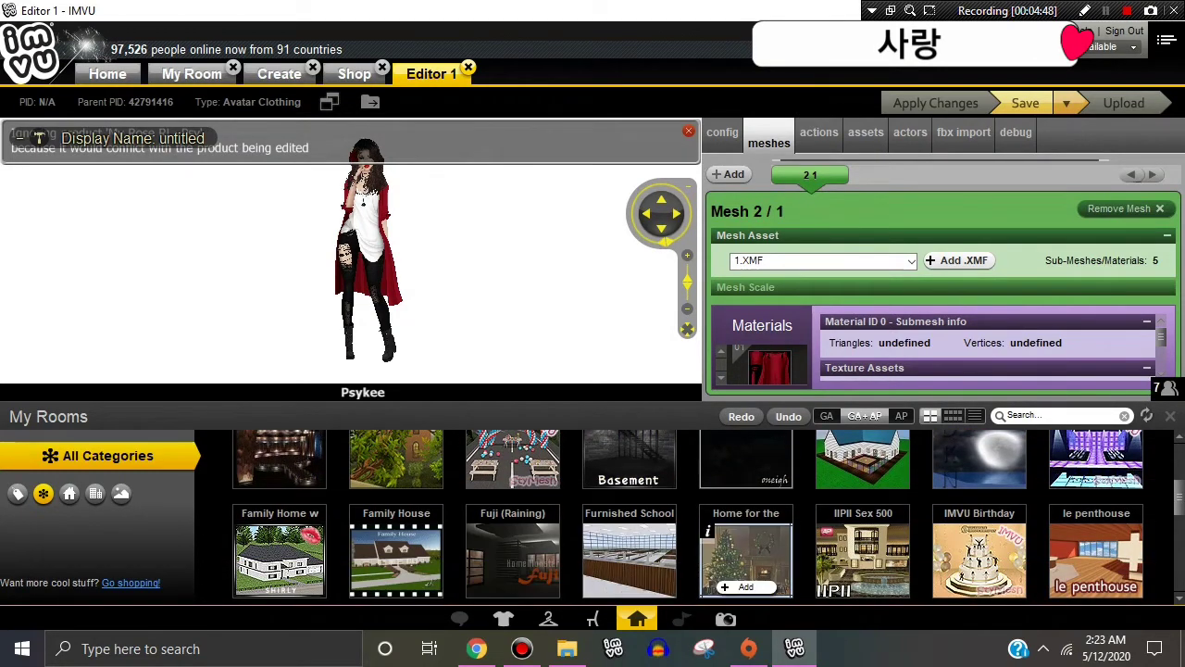
{"action": "scroll", "coordinate": [745, 556], "scroll_direction": "down", "scroll_amount": 2}
{"action": "scroll", "coordinate": [745, 556], "scroll_direction": "up", "scroll_amount": 5}
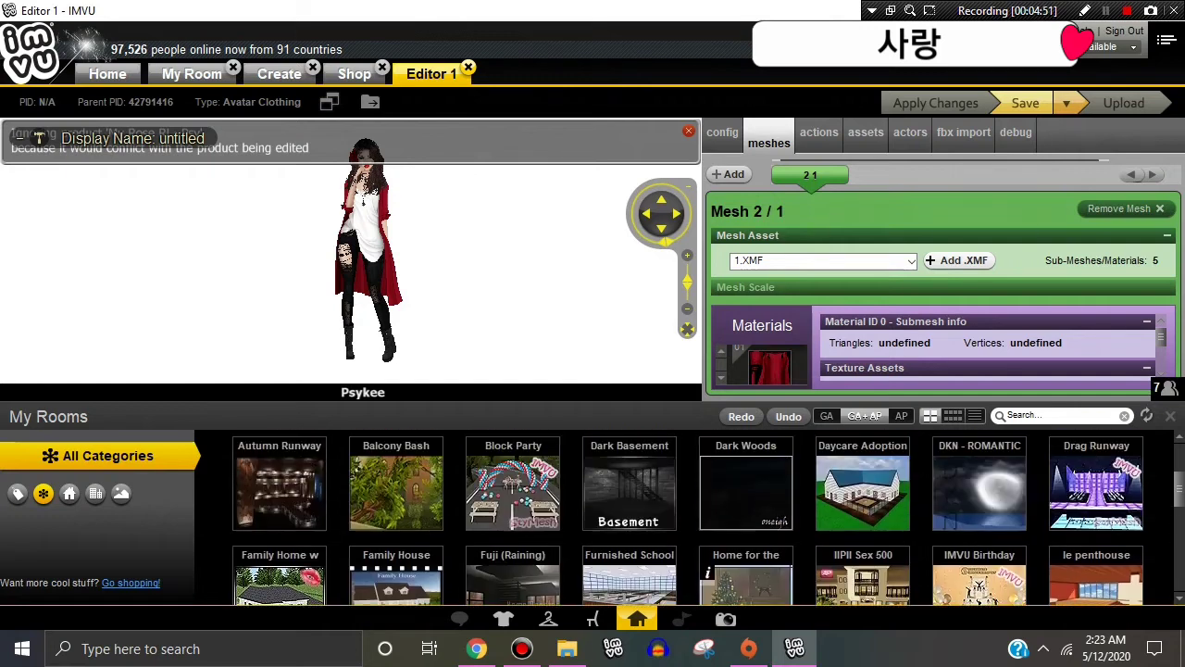
{"action": "scroll", "coordinate": [746, 556], "scroll_direction": "down", "scroll_amount": 1}
{"action": "scroll", "coordinate": [745, 556], "scroll_direction": "up", "scroll_amount": 2}
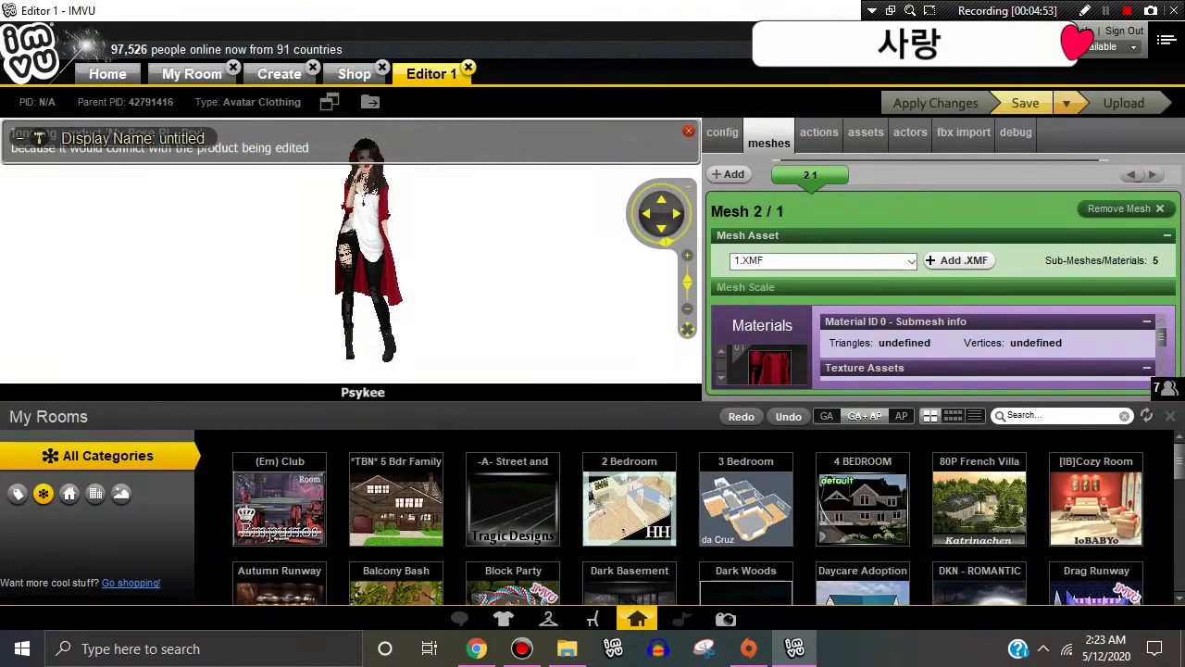
{"action": "scroll", "coordinate": [806, 518], "scroll_direction": "down", "scroll_amount": 5}
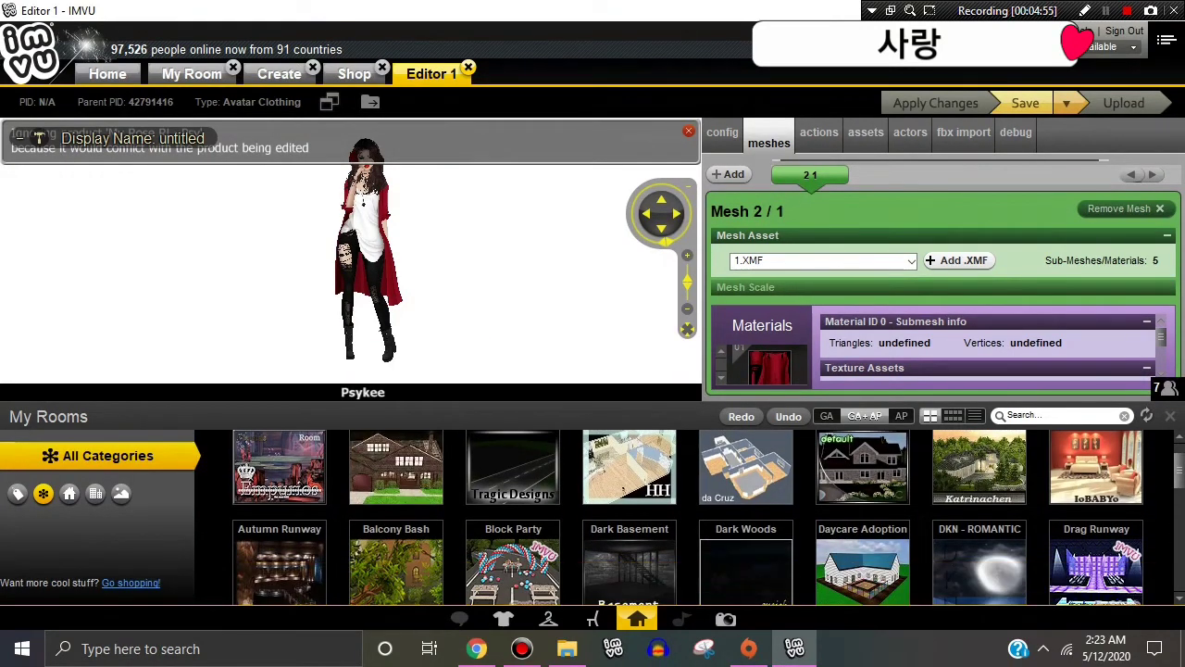
{"action": "scroll", "coordinate": [685, 490], "scroll_direction": "down", "scroll_amount": 6}
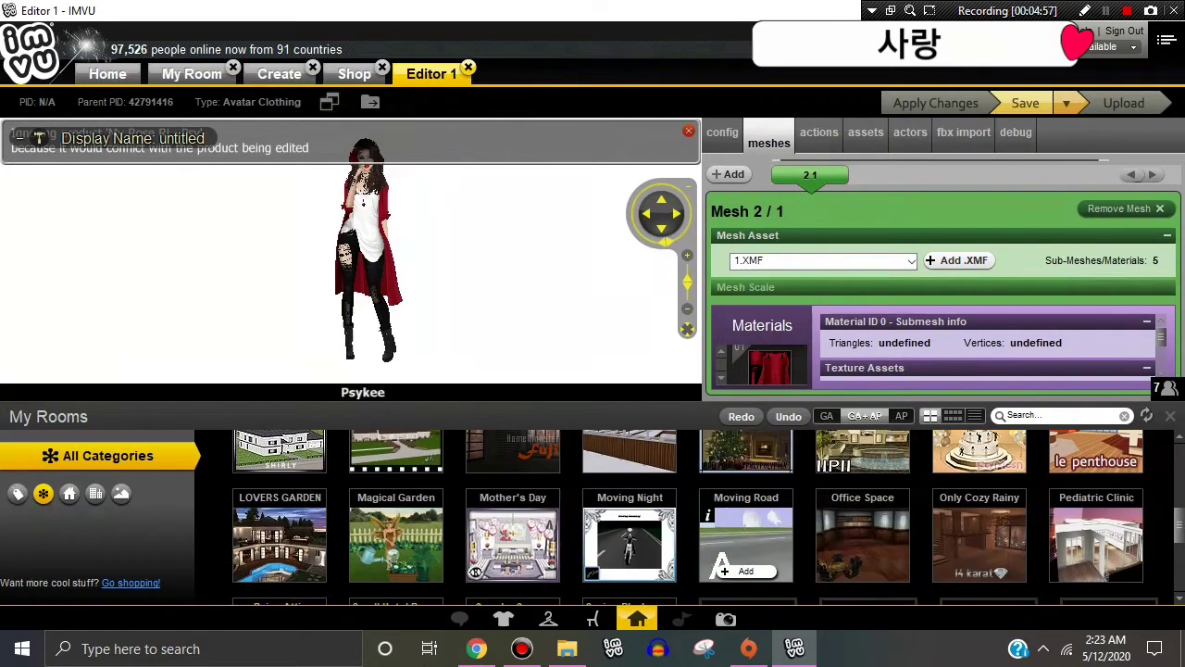
{"action": "scroll", "coordinate": [629, 500], "scroll_direction": "up", "scroll_amount": 1}
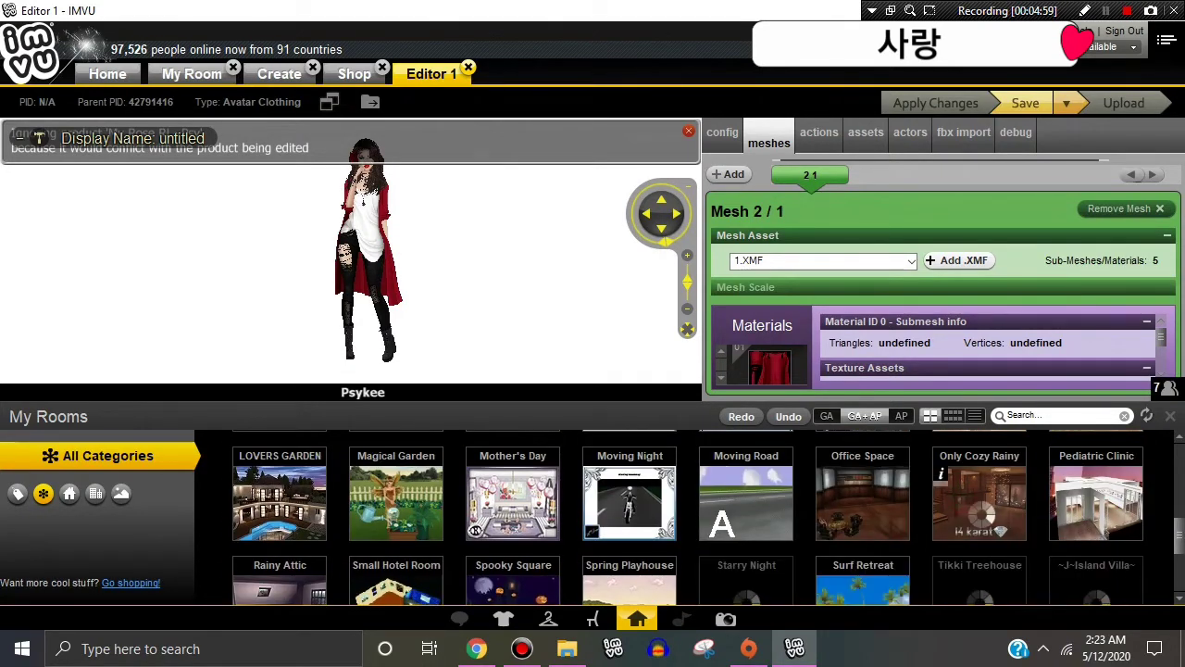
{"action": "left_click", "coordinate": [637, 619]}
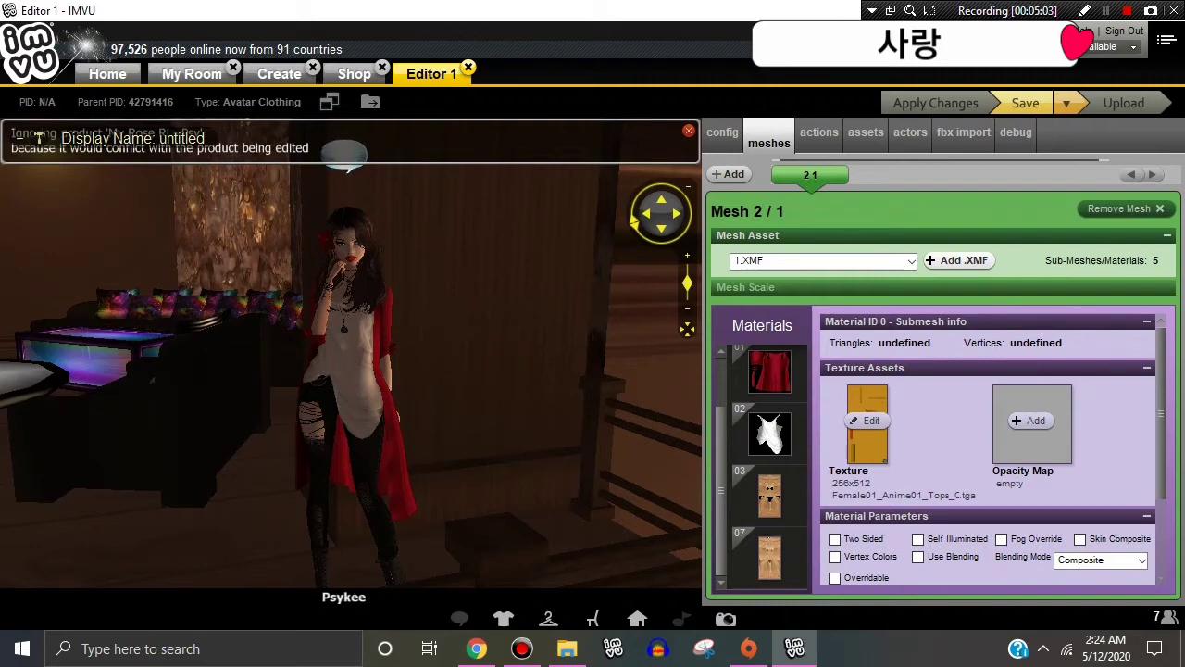
- Examine the avatar wearing the red cardigan inside the loaded room, from a distance and close up
{"action": "scroll", "coordinate": [499, 306], "scroll_direction": "down", "scroll_amount": 5}
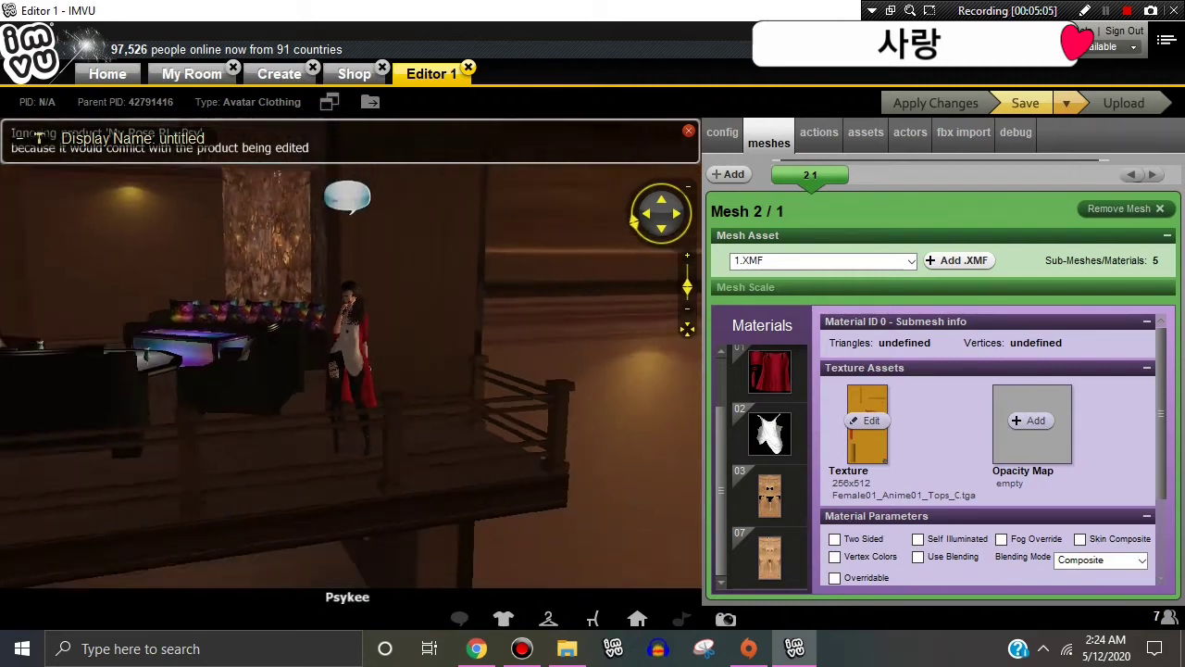
{"action": "scroll", "coordinate": [498, 306], "scroll_direction": "up", "scroll_amount": 2}
{"action": "scroll", "coordinate": [490, 307], "scroll_direction": "up", "scroll_amount": 4}
{"action": "scroll", "coordinate": [482, 310], "scroll_direction": "down", "scroll_amount": 2}
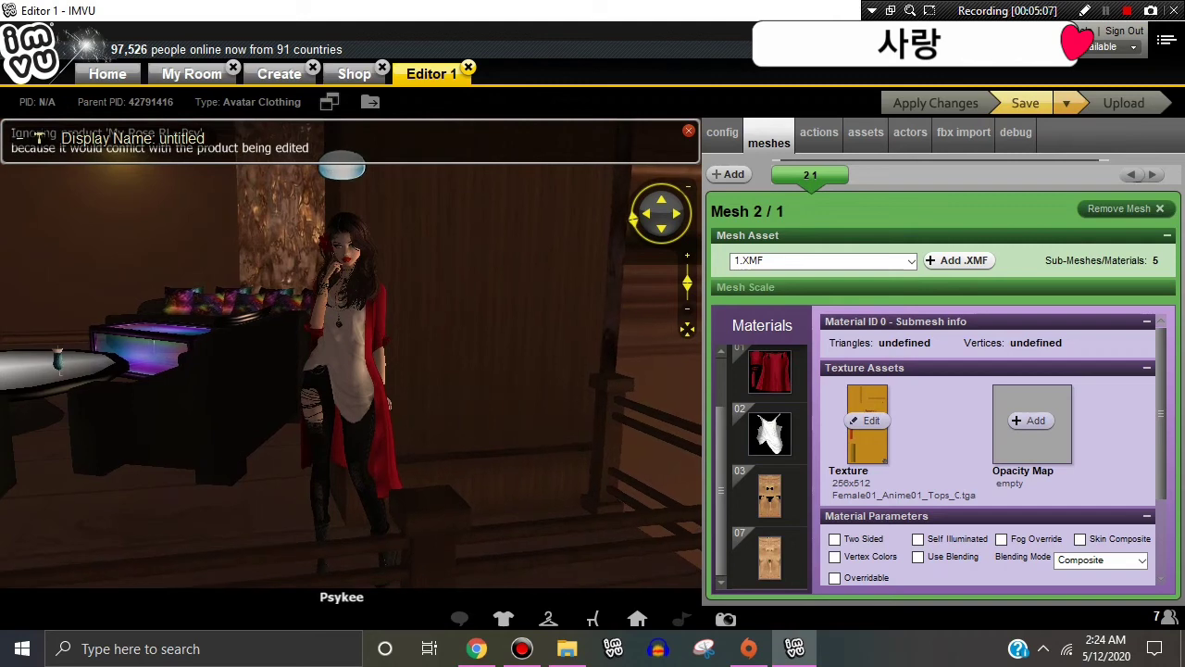
{"action": "left_click_drag", "start_coordinate": [483, 310], "coordinate": [494, 290]}
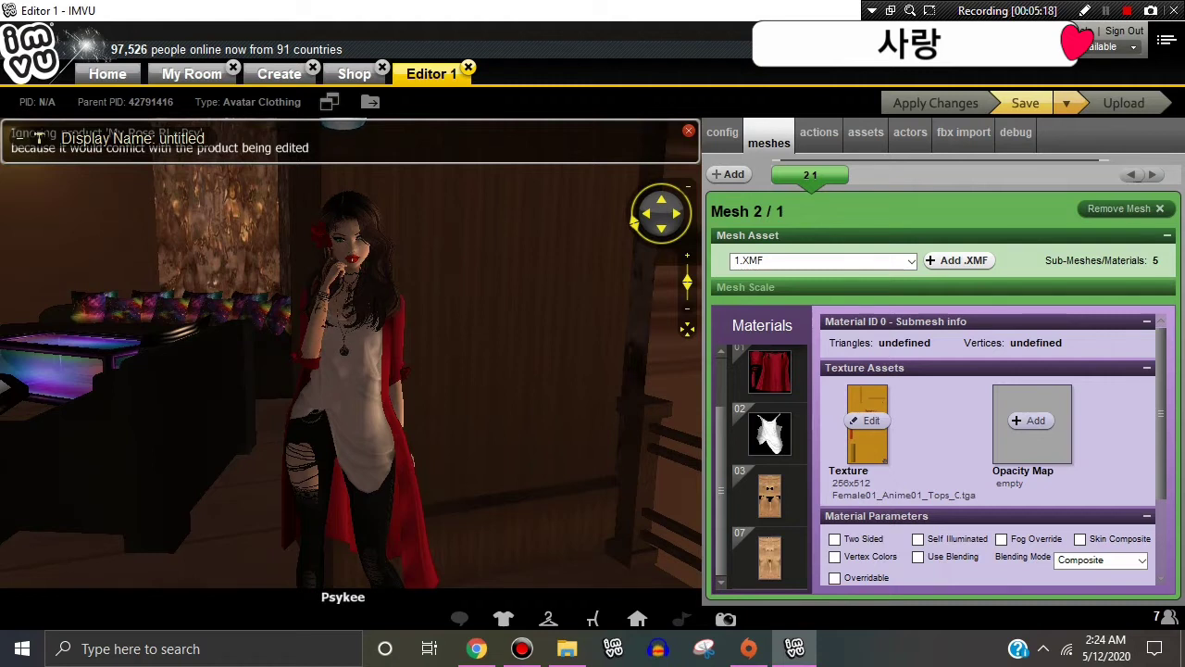
{"action": "left_click", "coordinate": [495, 337]}
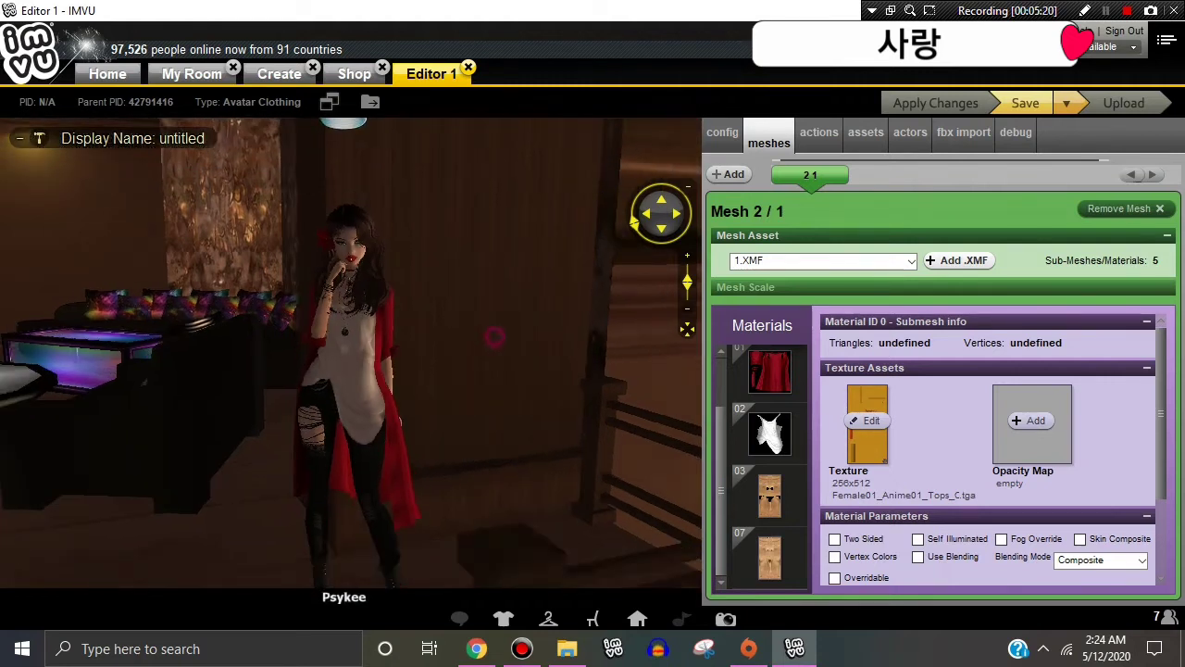
- Start replacing the texture of the red cardigan, material 01, and select the image black-t-shirt-good-quality-fabric-1 (1)
{"action": "left_click", "coordinate": [769, 372]}
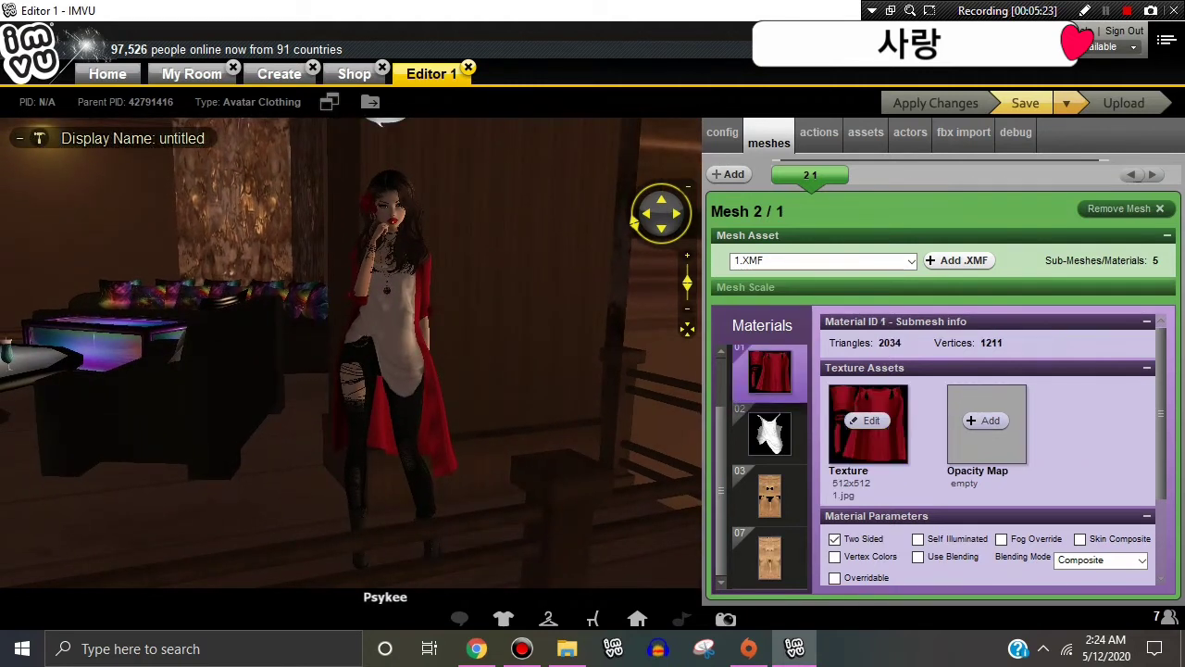
{"action": "scroll", "coordinate": [770, 372], "scroll_direction": "up", "scroll_amount": 2}
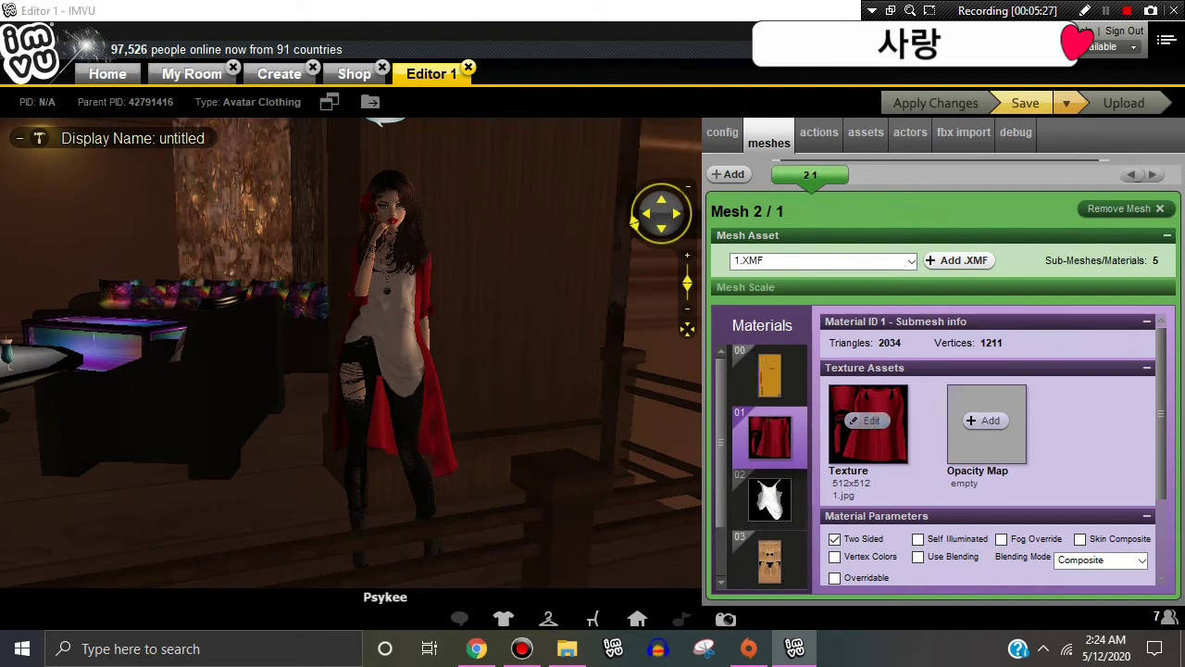
{"action": "left_click", "coordinate": [869, 421]}
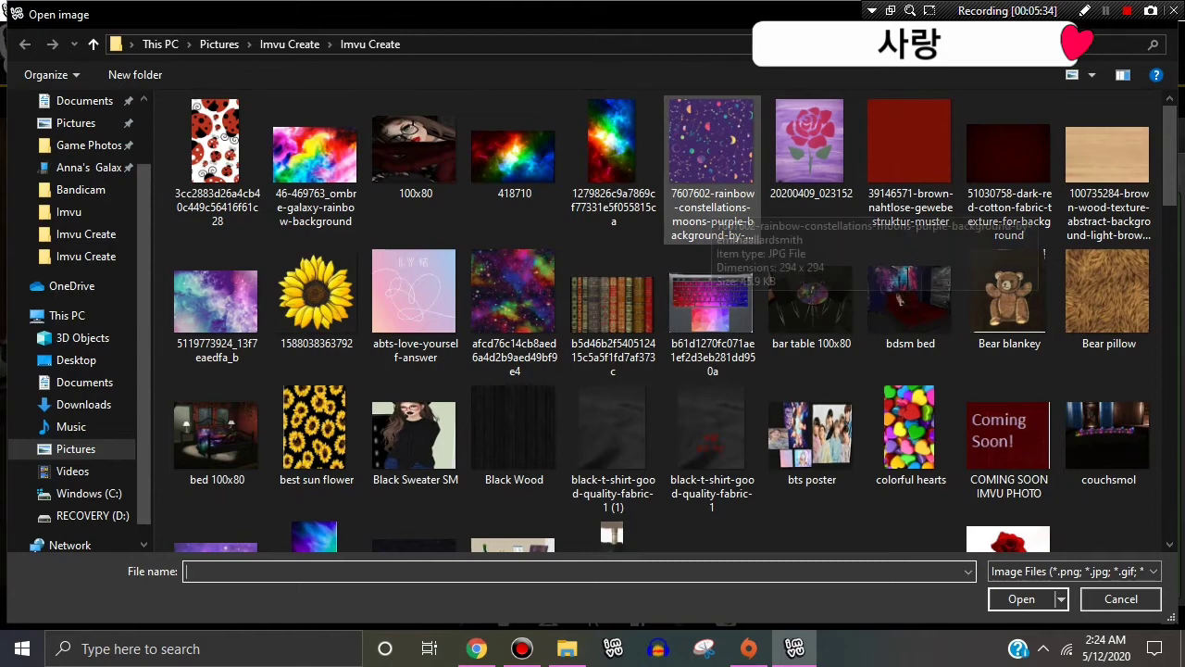
{"action": "scroll", "coordinate": [713, 199], "scroll_direction": "down", "scroll_amount": 3}
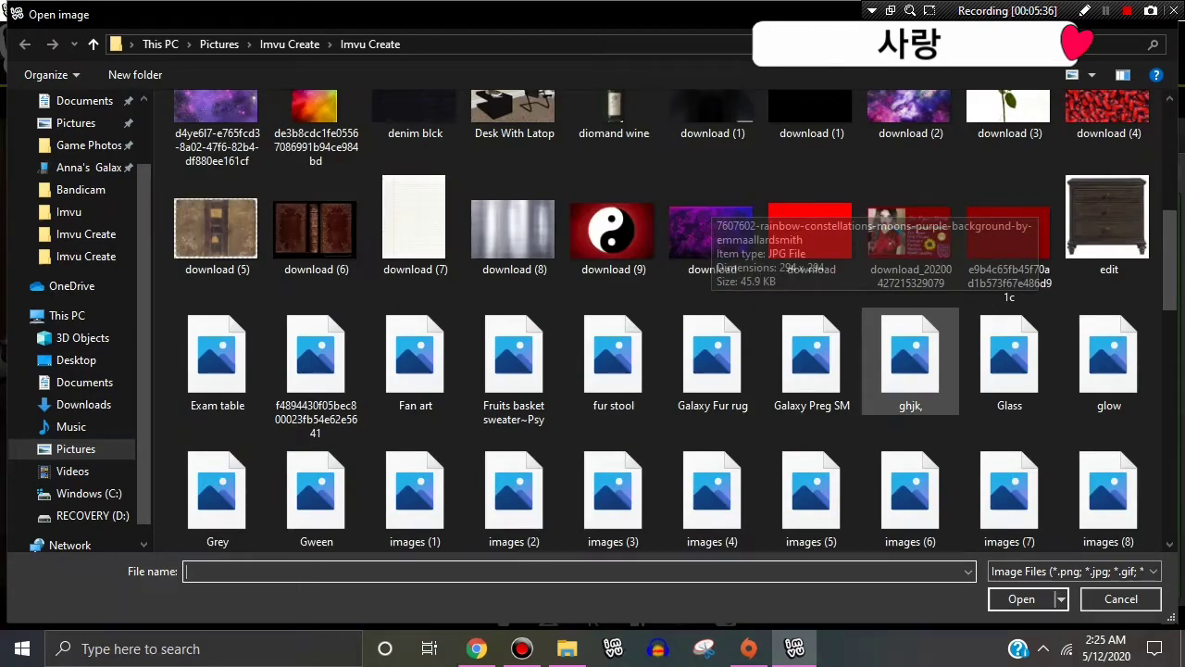
{"action": "scroll", "coordinate": [910, 361], "scroll_direction": "up", "scroll_amount": 3}
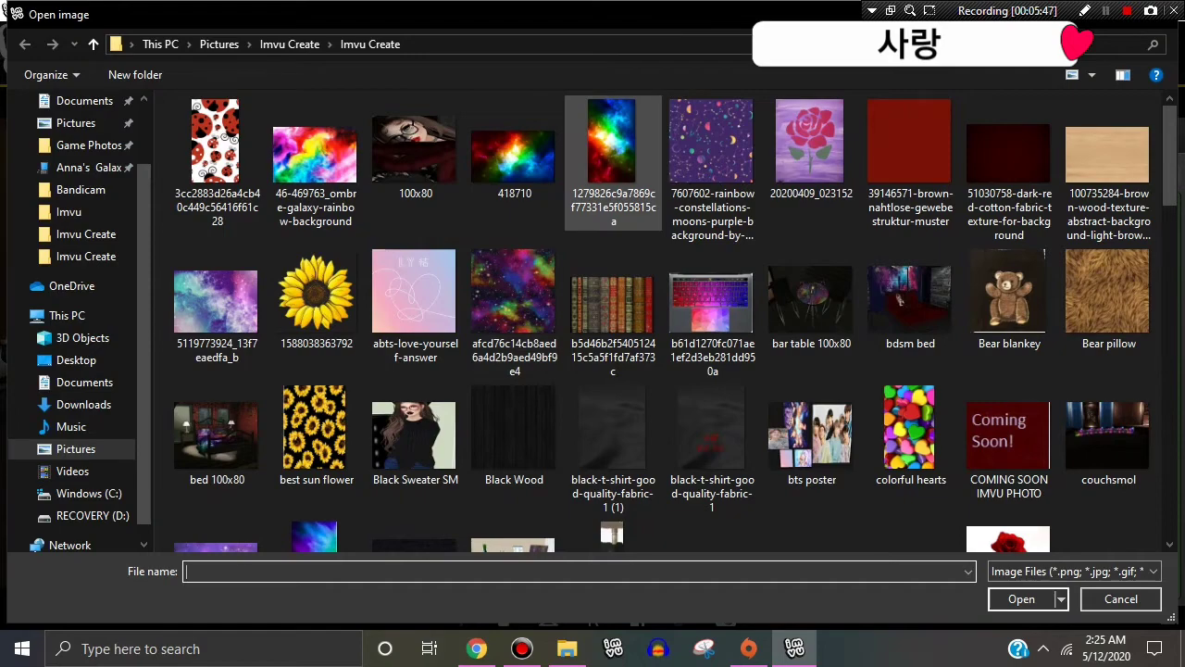
{"action": "left_click", "coordinate": [613, 444]}
- Look through the remaining images in the Imvu Create folder for a black fabric texture for the cardigan
{"action": "scroll", "coordinate": [613, 370], "scroll_direction": "down", "scroll_amount": 5}
{"action": "scroll", "coordinate": [613, 371], "scroll_direction": "down", "scroll_amount": 1}
{"action": "scroll", "coordinate": [613, 370], "scroll_direction": "up", "scroll_amount": 5}
{"action": "scroll", "coordinate": [613, 385], "scroll_direction": "down", "scroll_amount": 2}
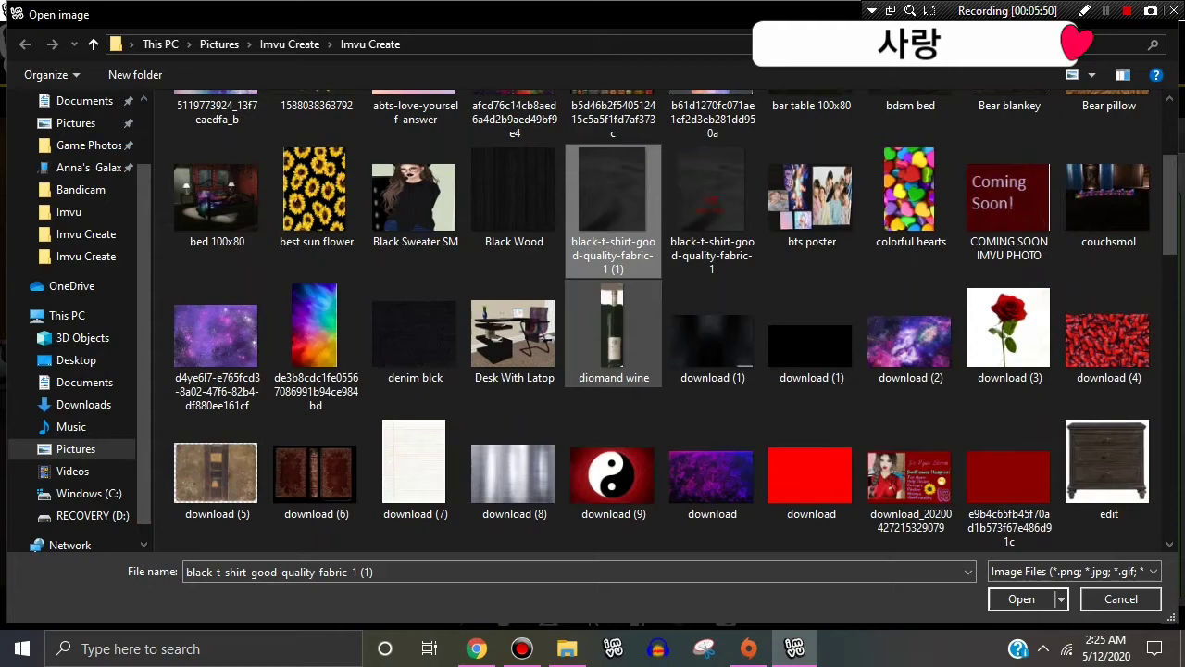
{"action": "scroll", "coordinate": [613, 352], "scroll_direction": "down", "scroll_amount": 2}
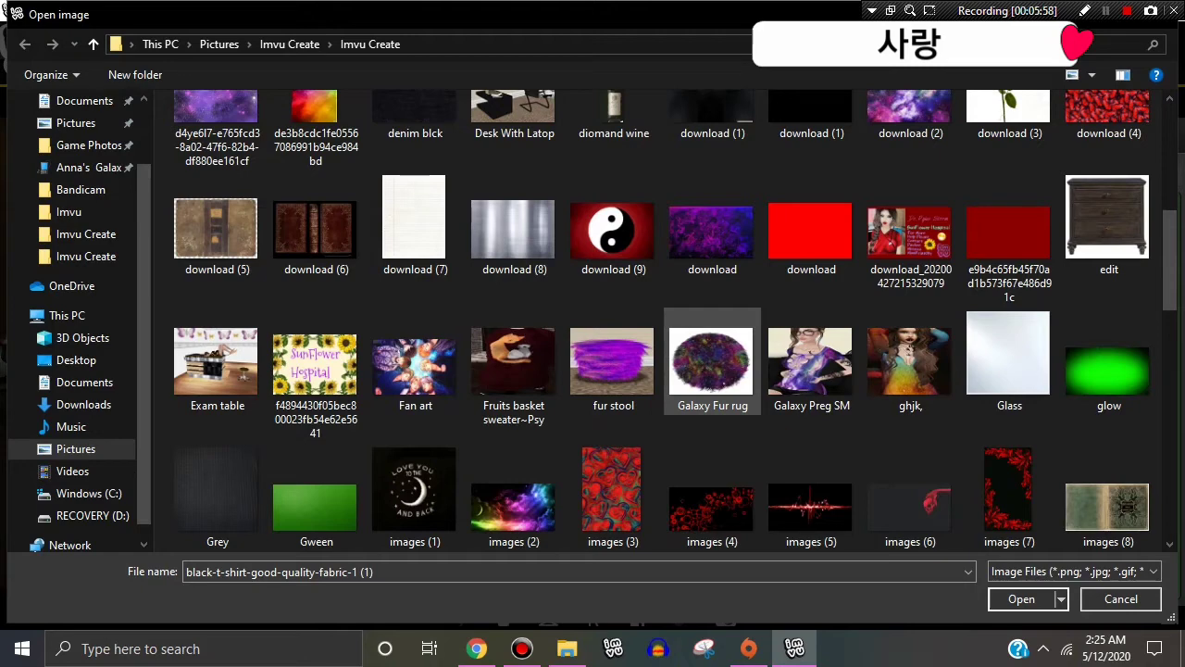
{"action": "scroll", "coordinate": [613, 361], "scroll_direction": "down", "scroll_amount": 8}
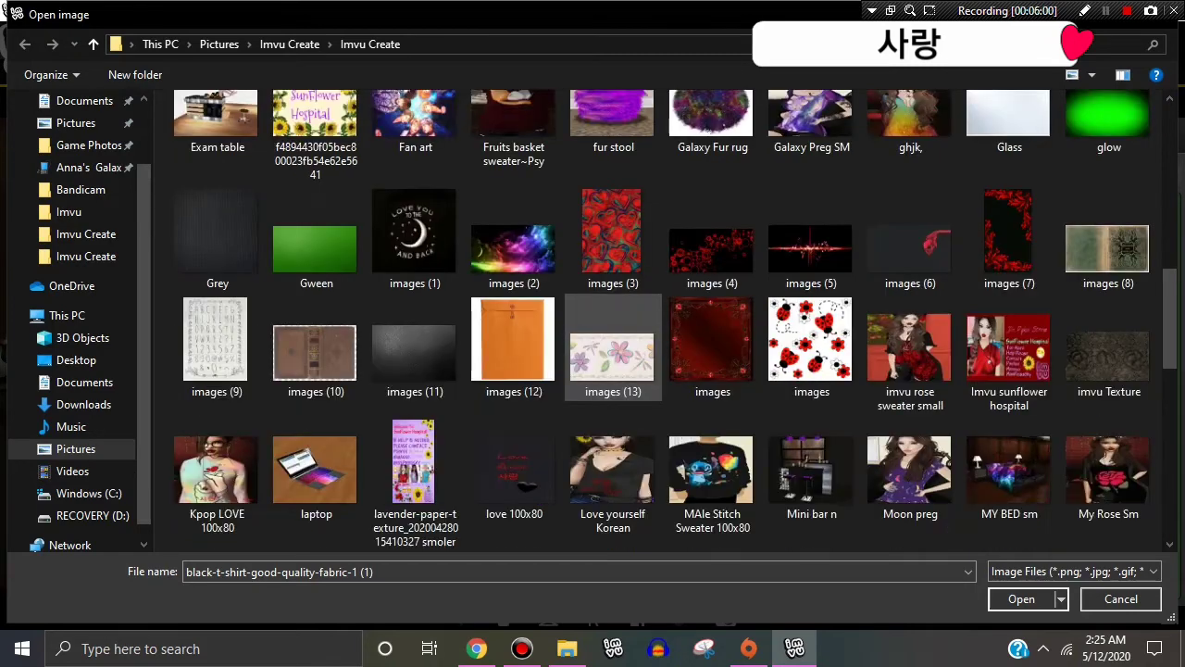
{"action": "scroll", "coordinate": [514, 292], "scroll_direction": "up", "scroll_amount": 1}
{"action": "scroll", "coordinate": [514, 246], "scroll_direction": "up", "scroll_amount": 4}
{"action": "scroll", "coordinate": [514, 246], "scroll_direction": "down", "scroll_amount": 1}
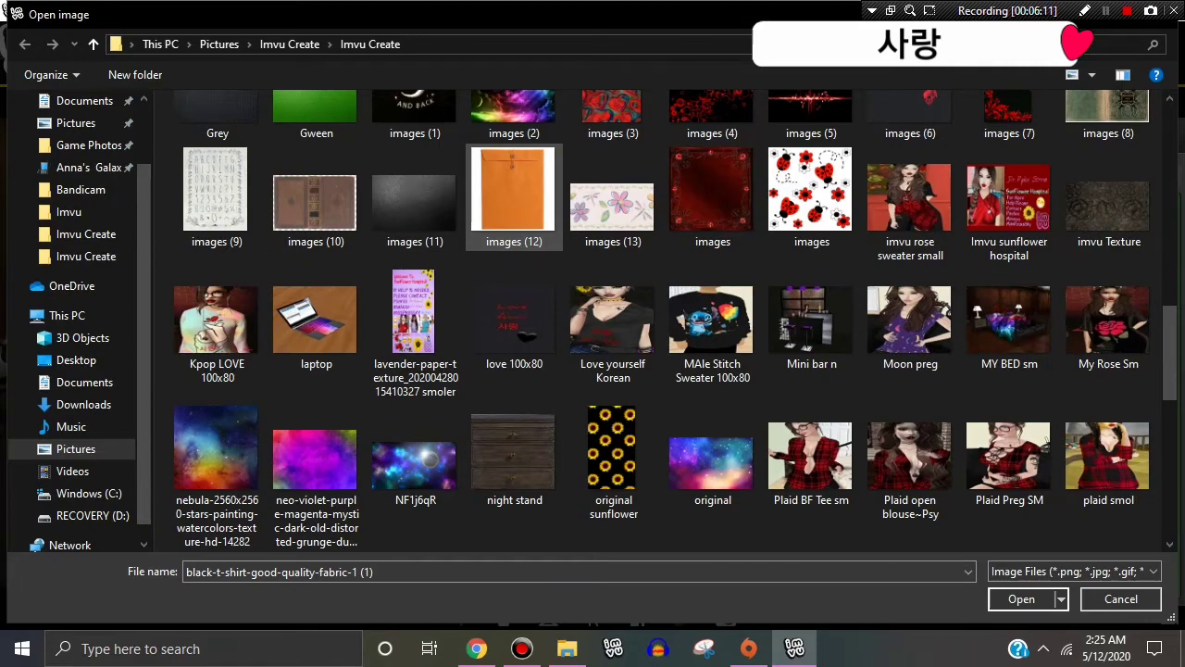
{"action": "scroll", "coordinate": [556, 231], "scroll_direction": "down", "scroll_amount": 1}
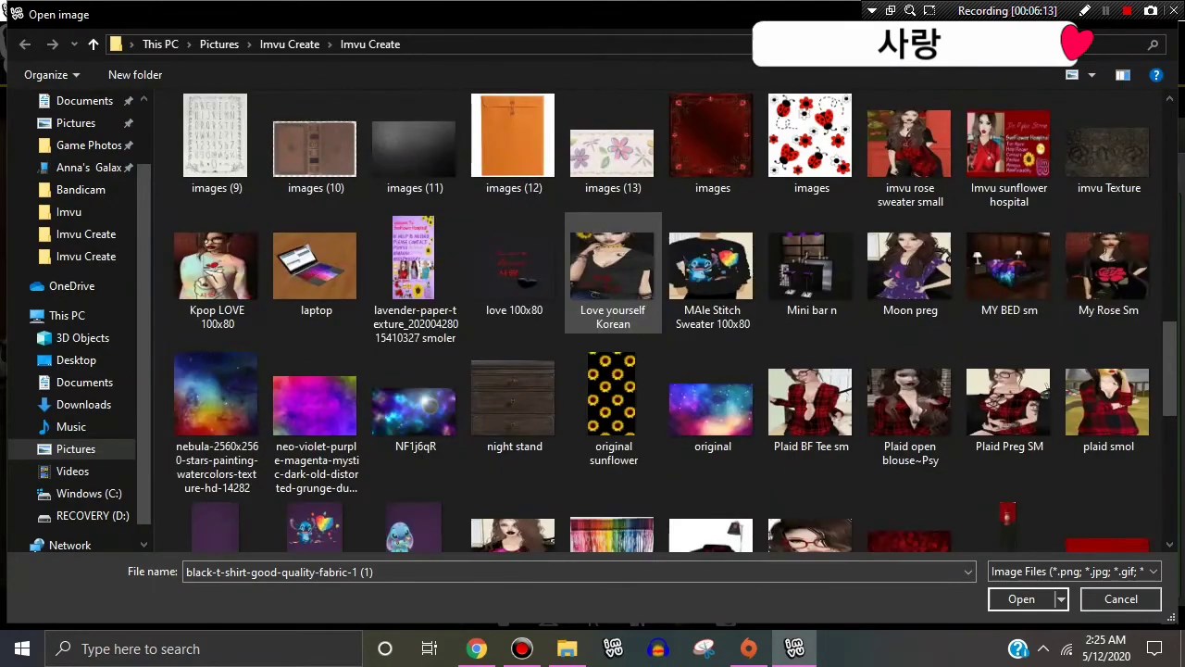
{"action": "scroll", "coordinate": [612, 278], "scroll_direction": "down", "scroll_amount": 5}
{"action": "scroll", "coordinate": [514, 296], "scroll_direction": "up", "scroll_amount": 5}
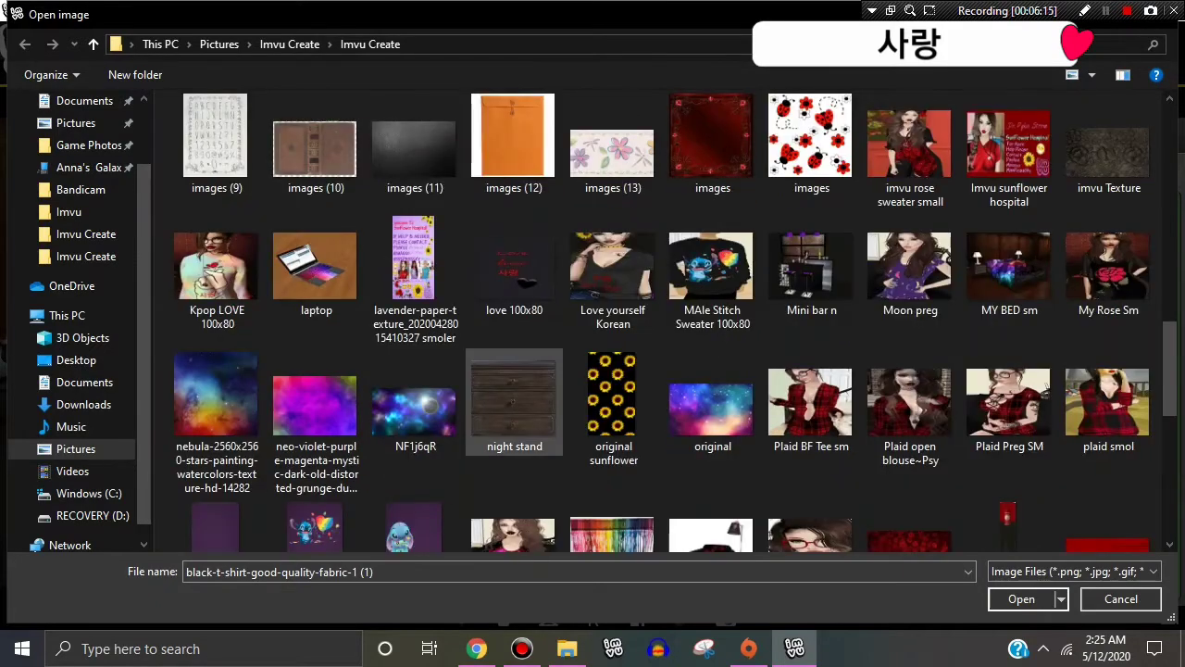
{"action": "scroll", "coordinate": [514, 431], "scroll_direction": "up", "scroll_amount": 6}
{"action": "scroll", "coordinate": [514, 431], "scroll_direction": "down", "scroll_amount": 5}
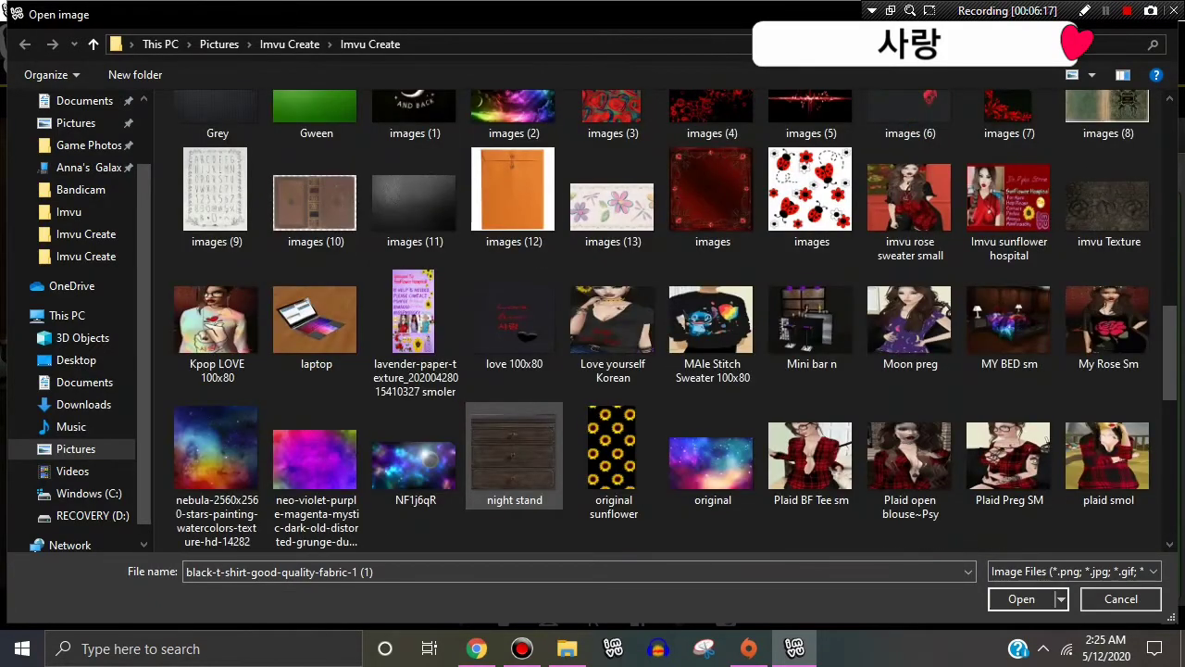
{"action": "scroll", "coordinate": [514, 436], "scroll_direction": "down", "scroll_amount": 5}
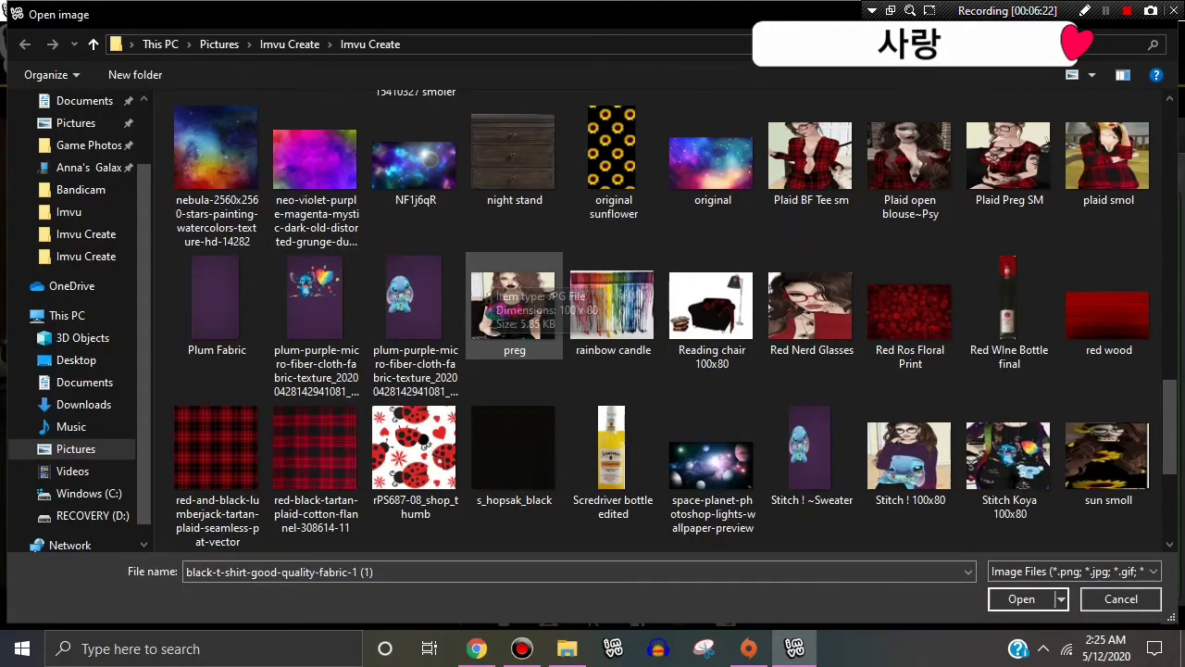
{"action": "scroll", "coordinate": [514, 315], "scroll_direction": "down", "scroll_amount": 4}
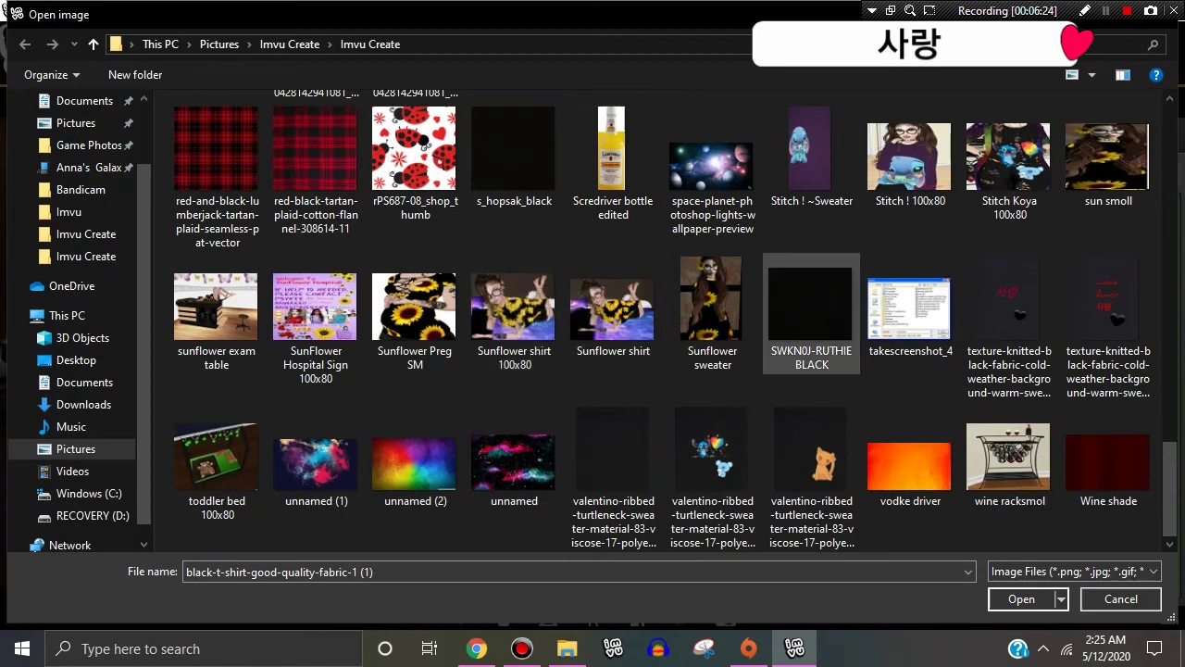
- Use the SWKN0J-RUTHIE BLACK image as the cardigan texture and apply the change to the preview
{"action": "left_click", "coordinate": [815, 336]}
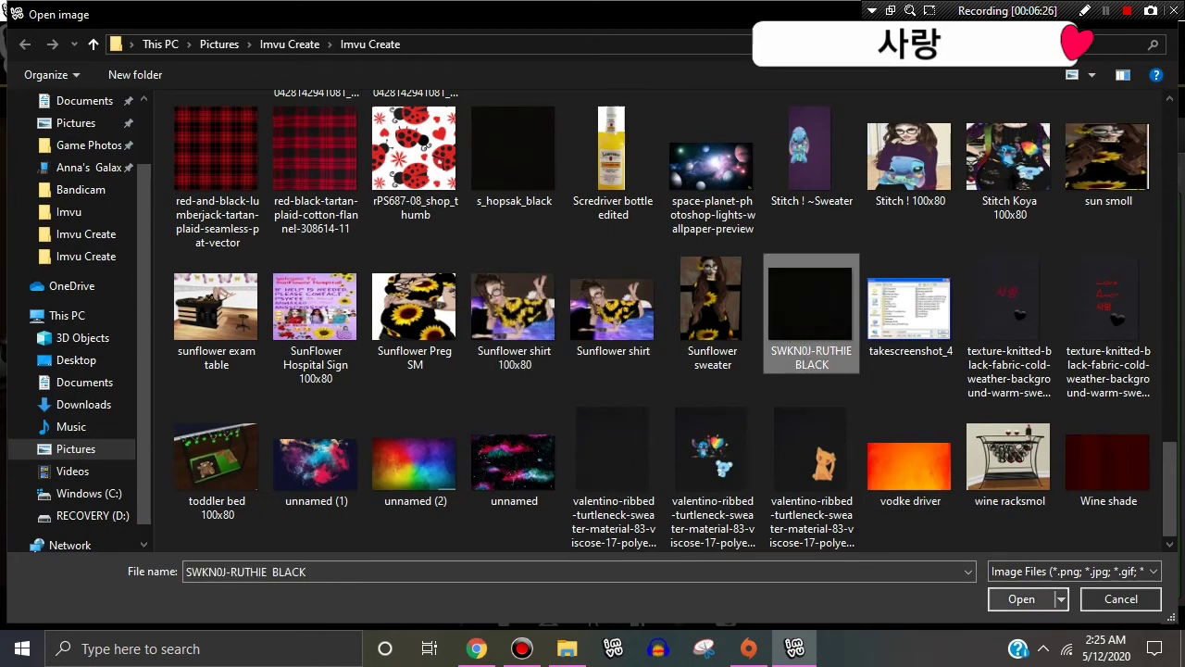
{"action": "left_click", "coordinate": [1038, 599]}
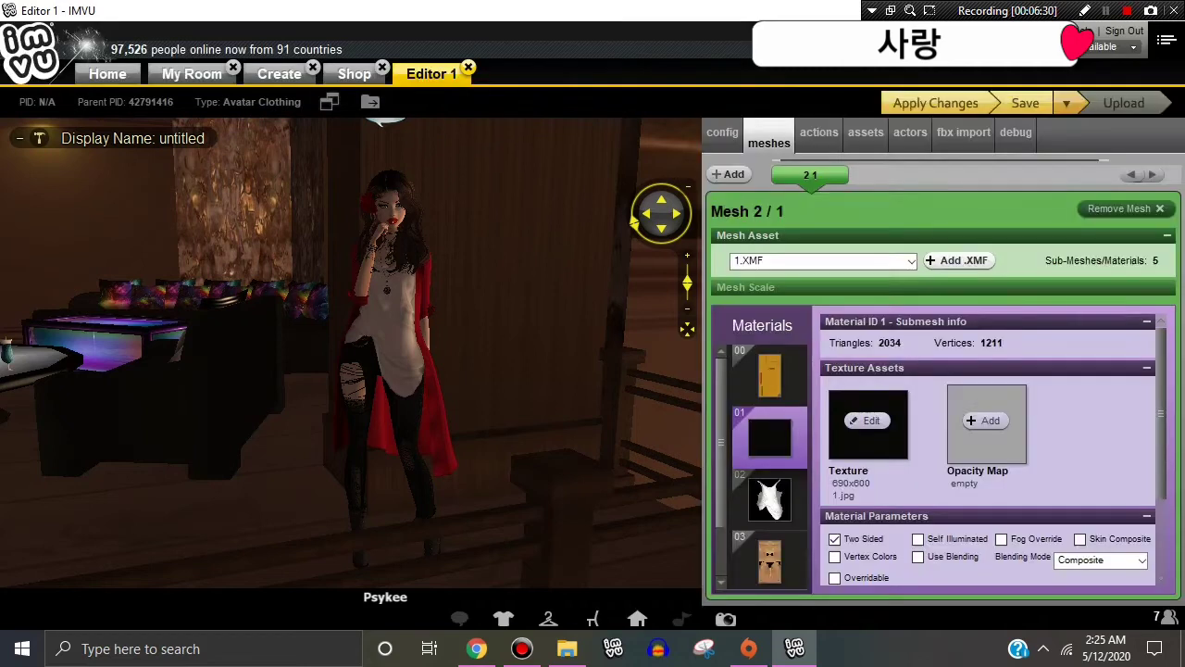
{"action": "left_click", "coordinate": [942, 101]}
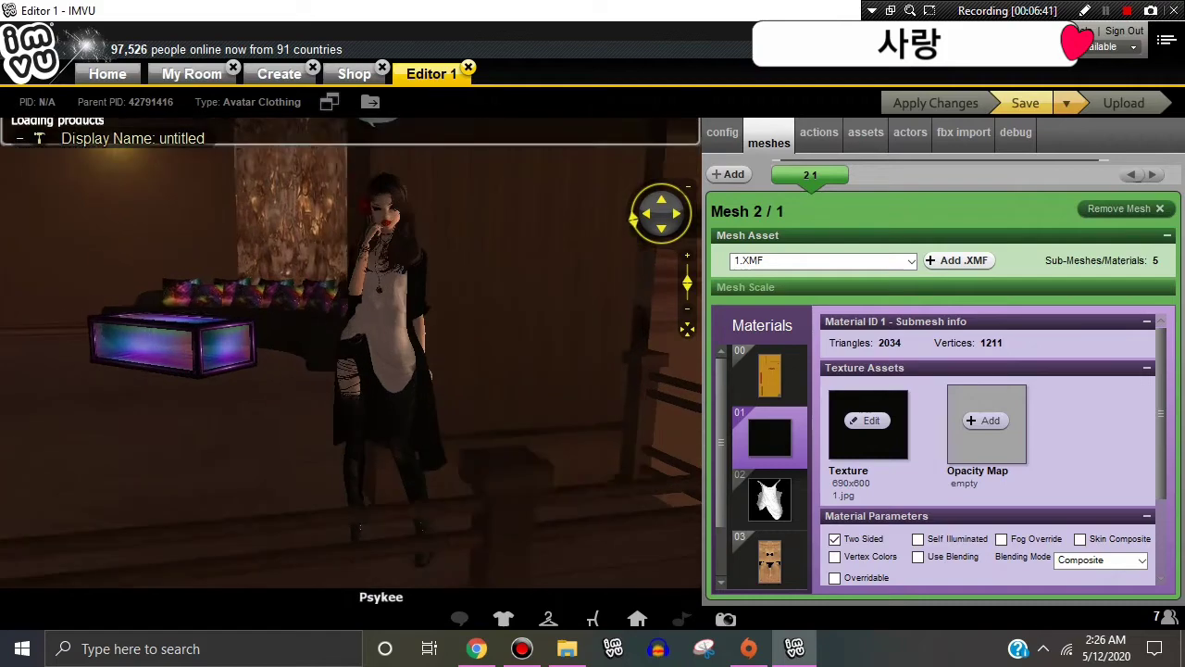
- Inspect the retextured black cardigan on the avatar from the front and side, close up and at full length
{"action": "left_click_drag", "start_coordinate": [352, 352], "coordinate": [667, 352]}
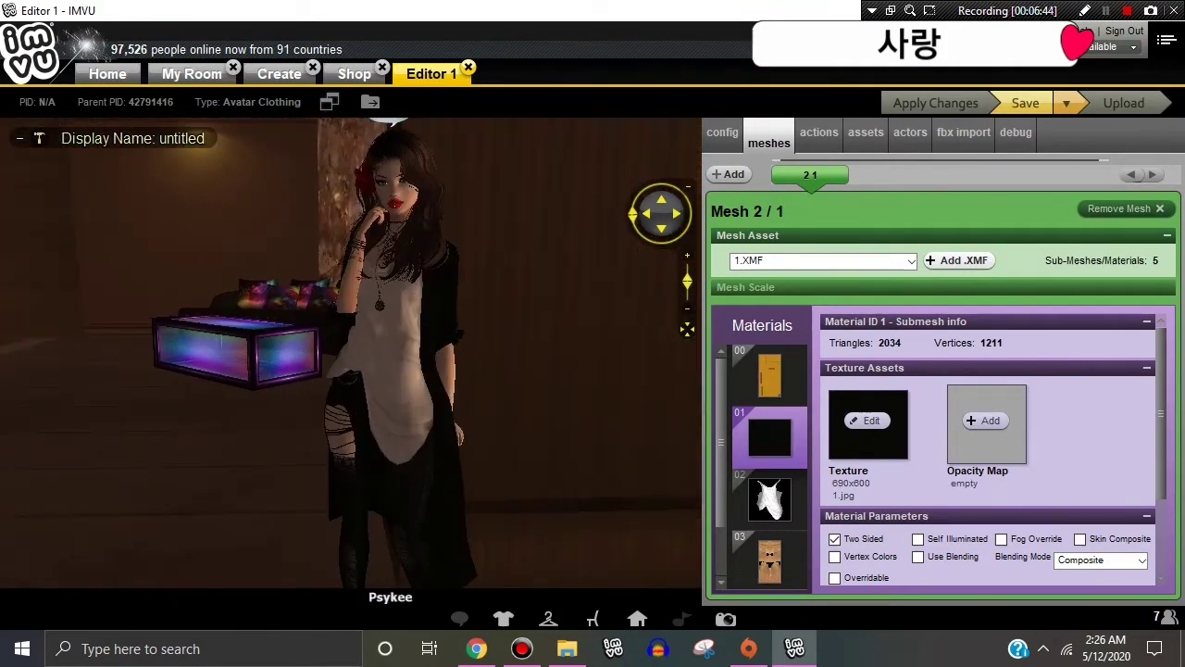
{"action": "scroll", "coordinate": [555, 361], "scroll_direction": "up", "scroll_amount": 4}
{"action": "left_click_drag", "start_coordinate": [555, 361], "coordinate": [607, 375]}
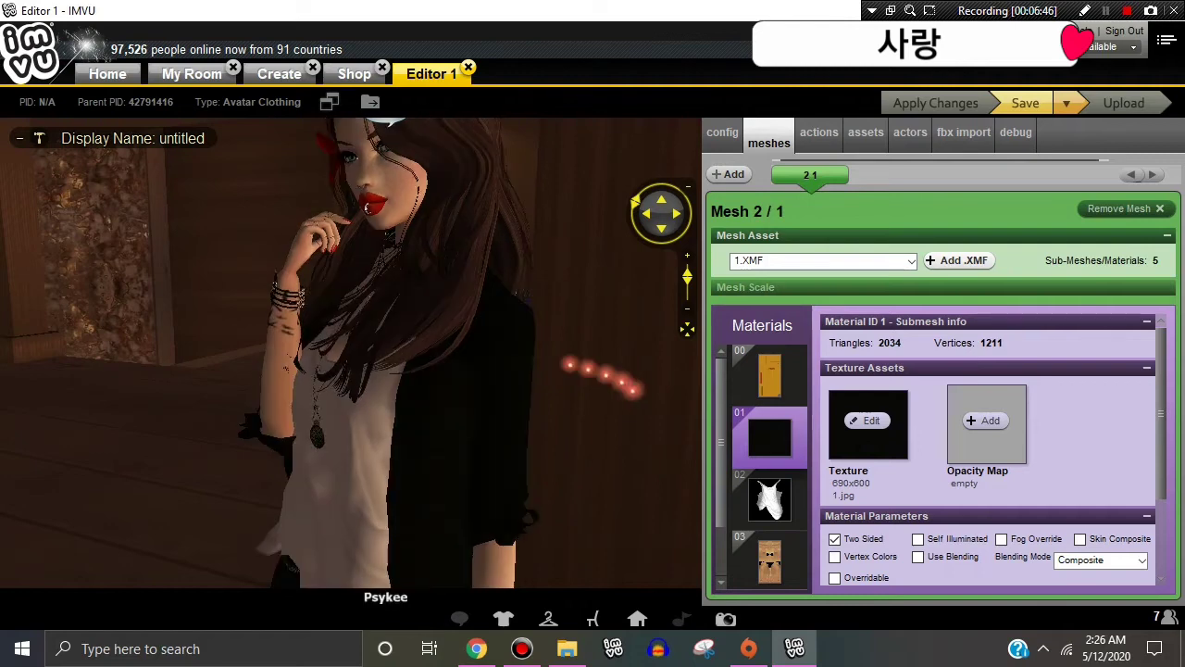
{"action": "right_click_drag", "start_coordinate": [585, 437], "coordinate": [541, 391]}
{"action": "left_click_drag", "start_coordinate": [541, 391], "coordinate": [545, 341]}
{"action": "scroll", "coordinate": [555, 370], "scroll_direction": "down", "scroll_amount": 4}
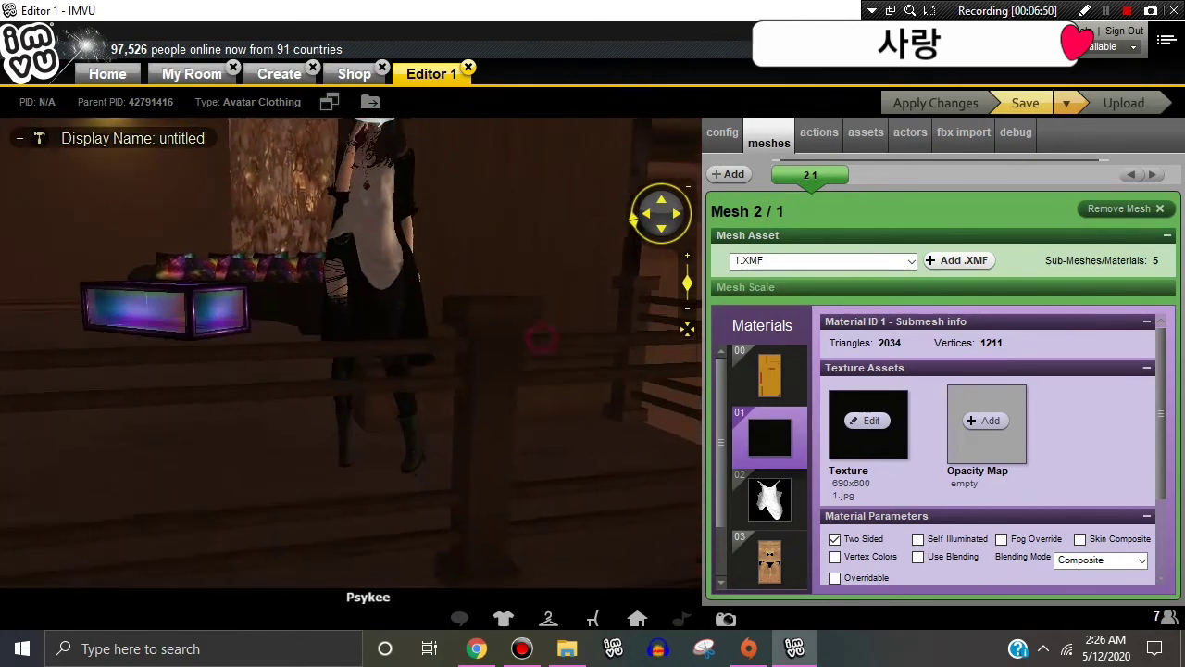
{"action": "right_click_drag", "start_coordinate": [544, 339], "coordinate": [531, 405]}
{"action": "scroll", "coordinate": [531, 408], "scroll_direction": "up", "scroll_amount": 3}
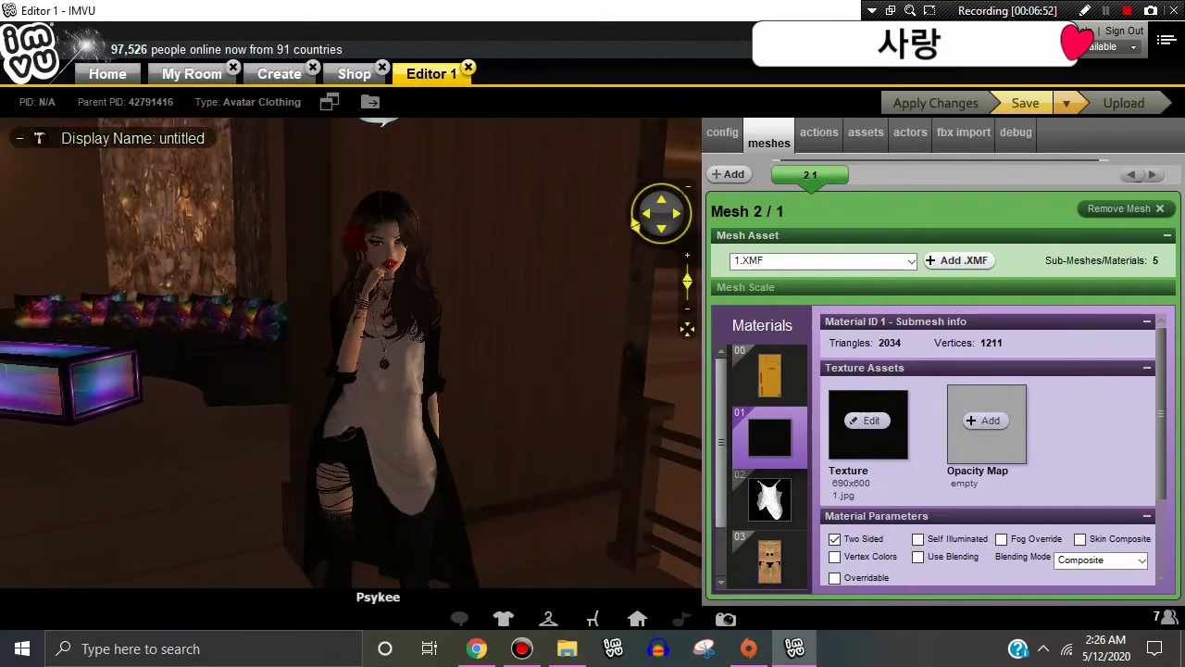
- Replace the white top's texture, material 02, with the purple image 7607602-rainbow-constellations-moons and apply it to the preview
{"action": "left_click", "coordinate": [774, 498]}
{"action": "left_click", "coordinate": [868, 421]}
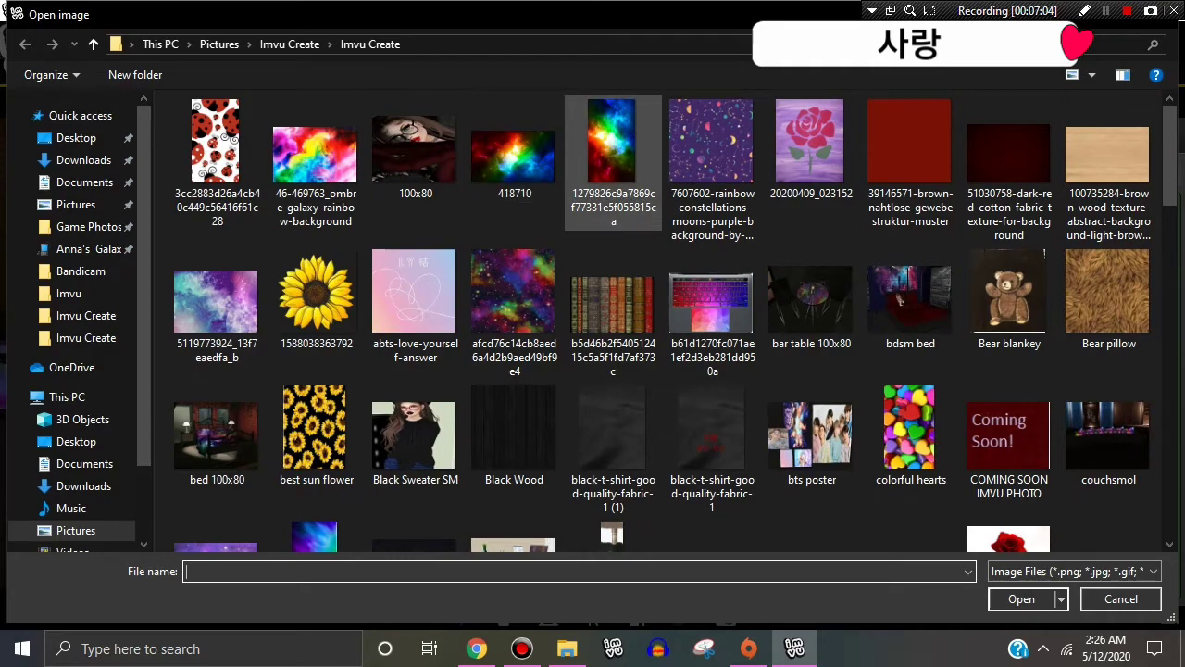
{"action": "scroll", "coordinate": [811, 239], "scroll_direction": "down", "scroll_amount": 8}
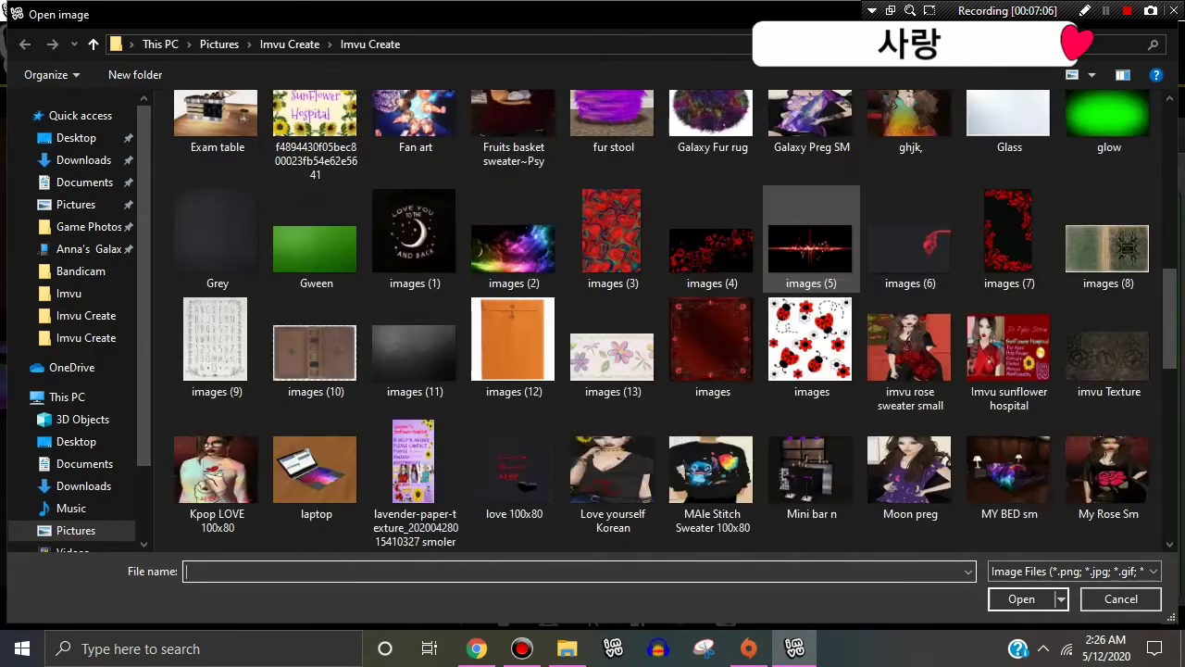
{"action": "scroll", "coordinate": [811, 239], "scroll_direction": "down", "scroll_amount": 5}
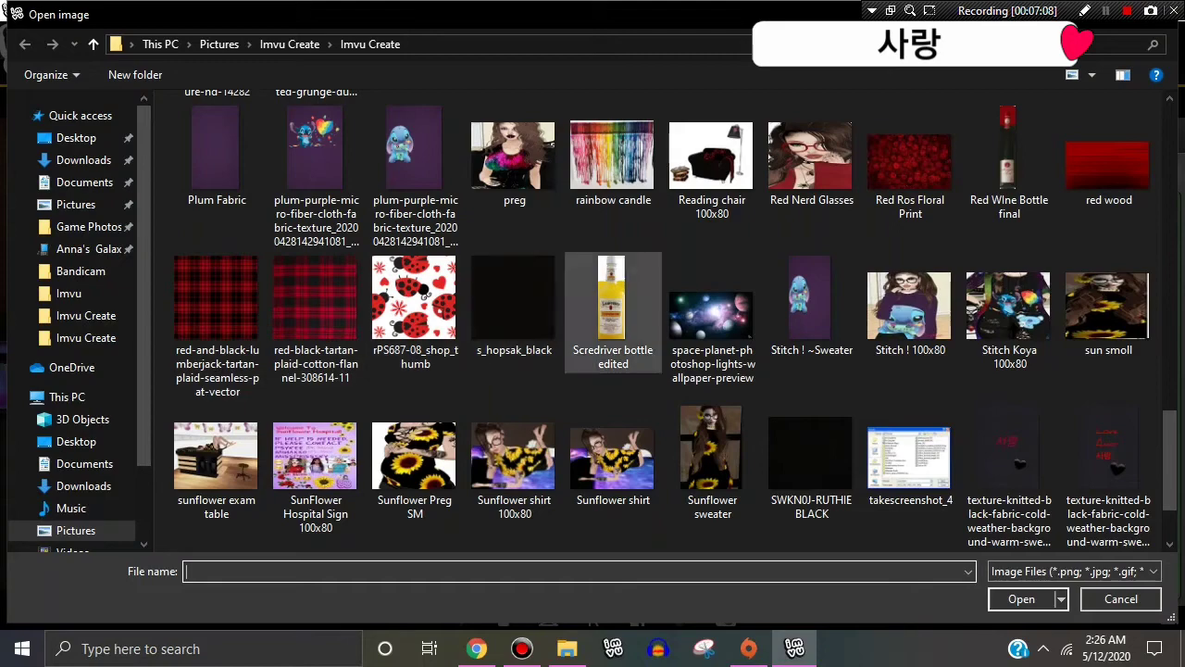
{"action": "scroll", "coordinate": [613, 306], "scroll_direction": "down", "scroll_amount": 1}
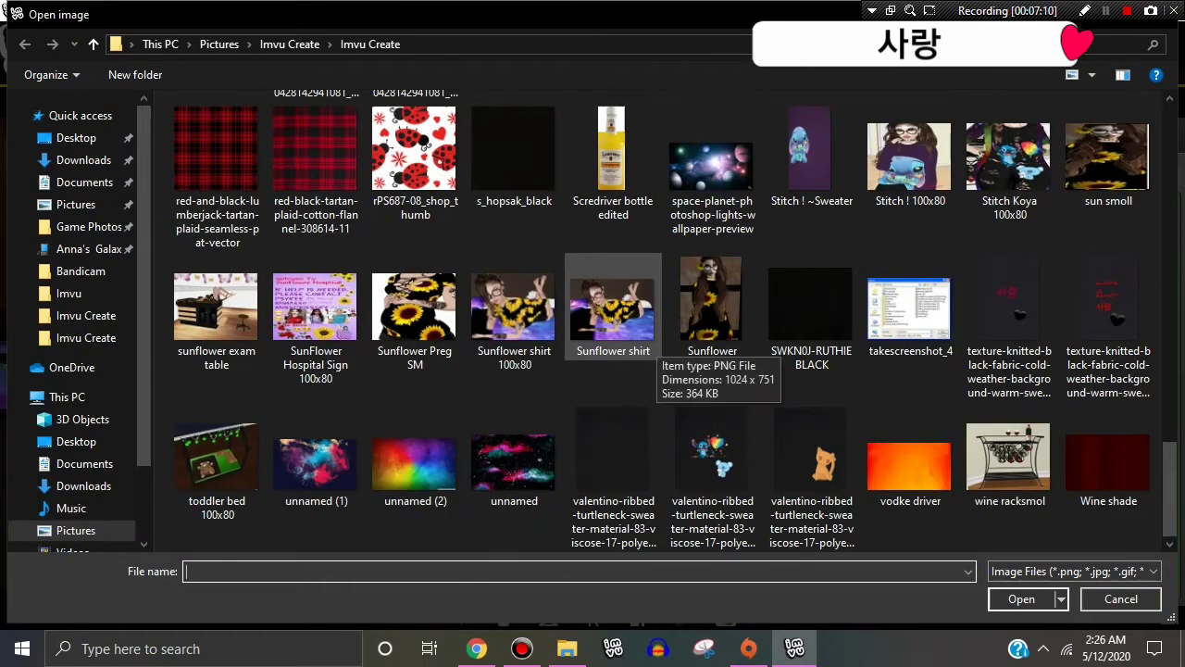
{"action": "scroll", "coordinate": [653, 344], "scroll_direction": "up", "scroll_amount": 5}
{"action": "scroll", "coordinate": [654, 350], "scroll_direction": "up", "scroll_amount": 5}
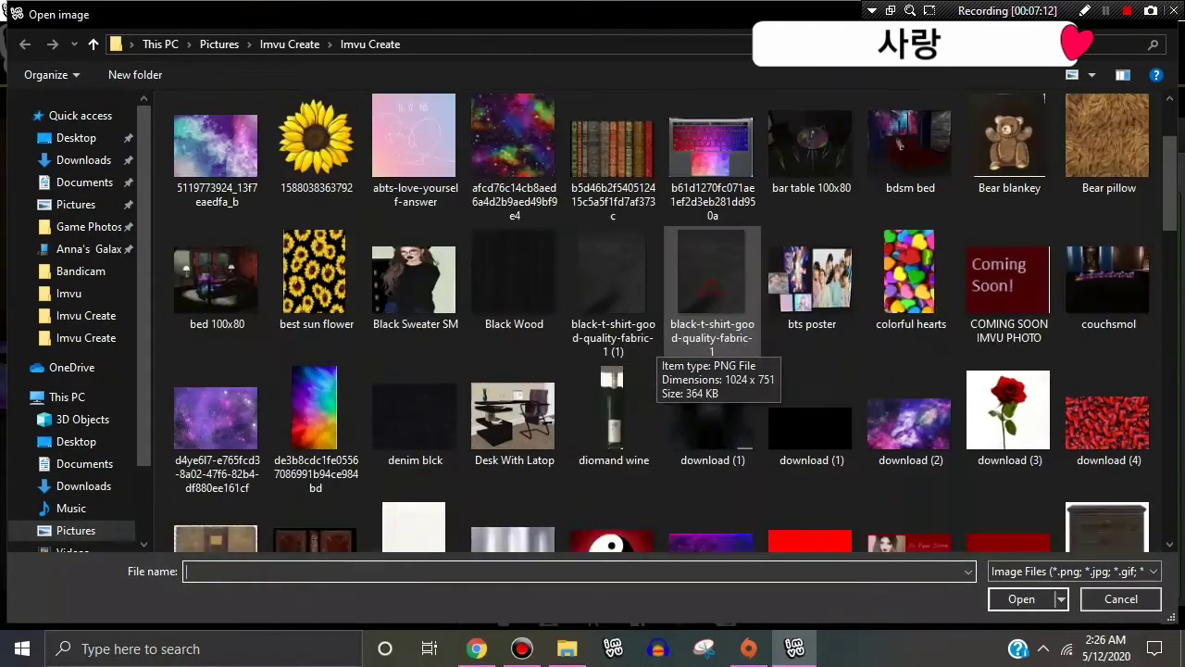
{"action": "left_click", "coordinate": [712, 166]}
{"action": "left_click", "coordinate": [1022, 599]}
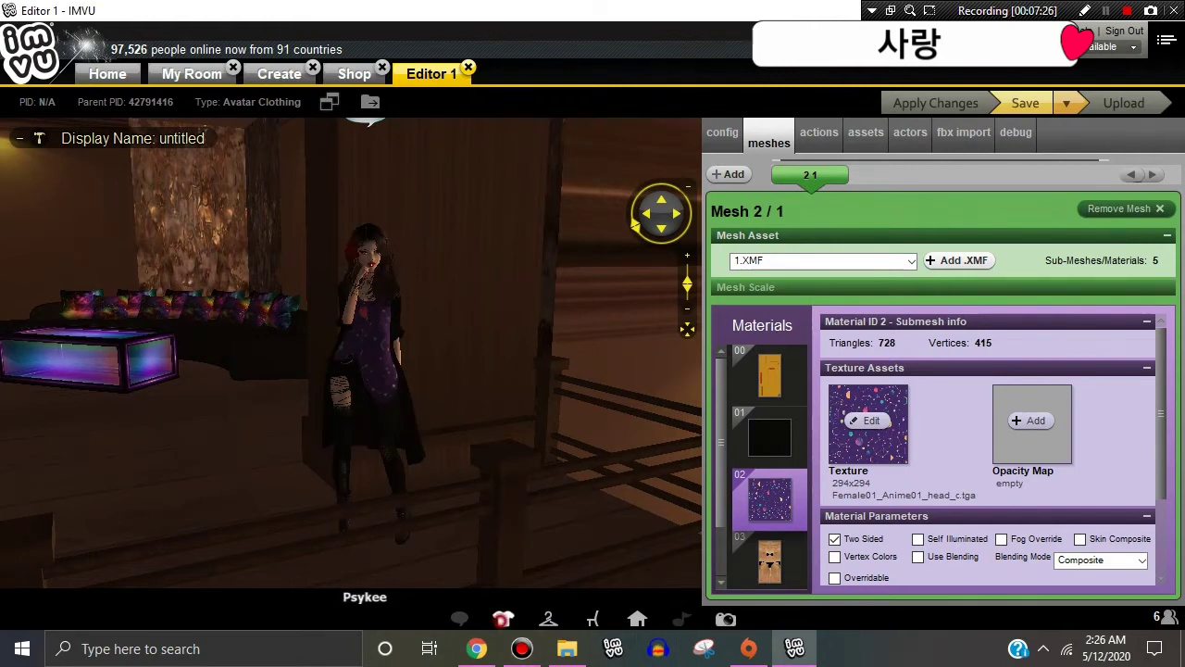
- Dress the avatar in the blue ". Just me / RL" jeans from the Bottoms category of the clothing inventory
{"action": "left_click", "coordinate": [503, 618]}
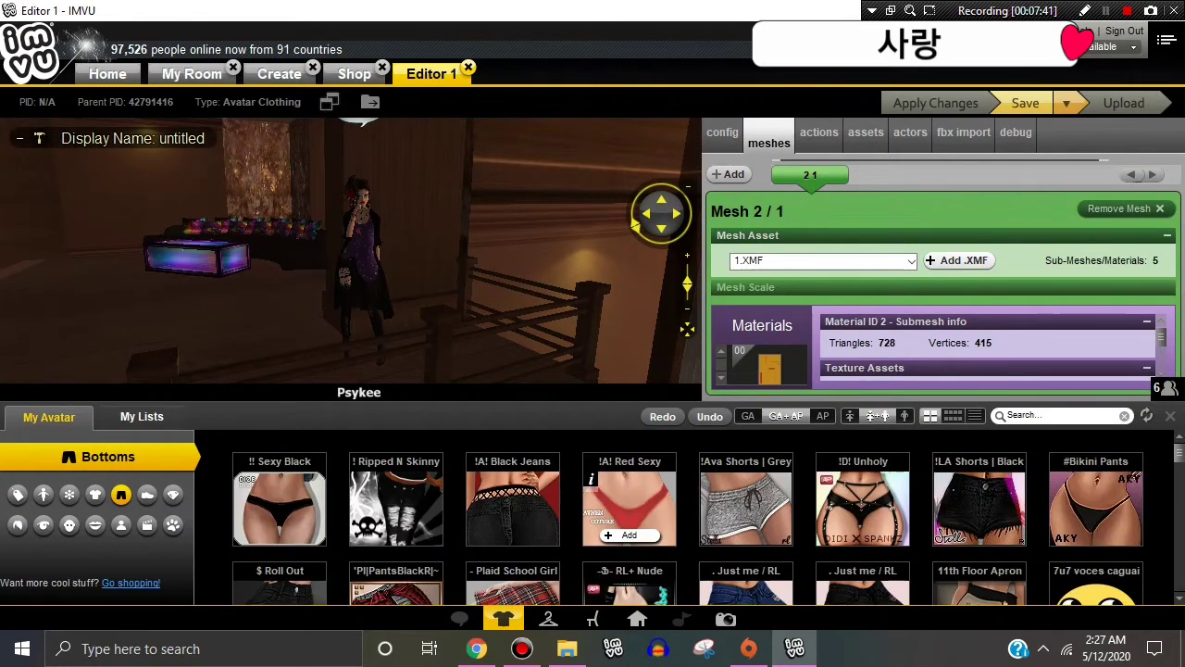
{"action": "scroll", "coordinate": [747, 528], "scroll_direction": "down", "scroll_amount": 3}
{"action": "left_click", "coordinate": [749, 544]}
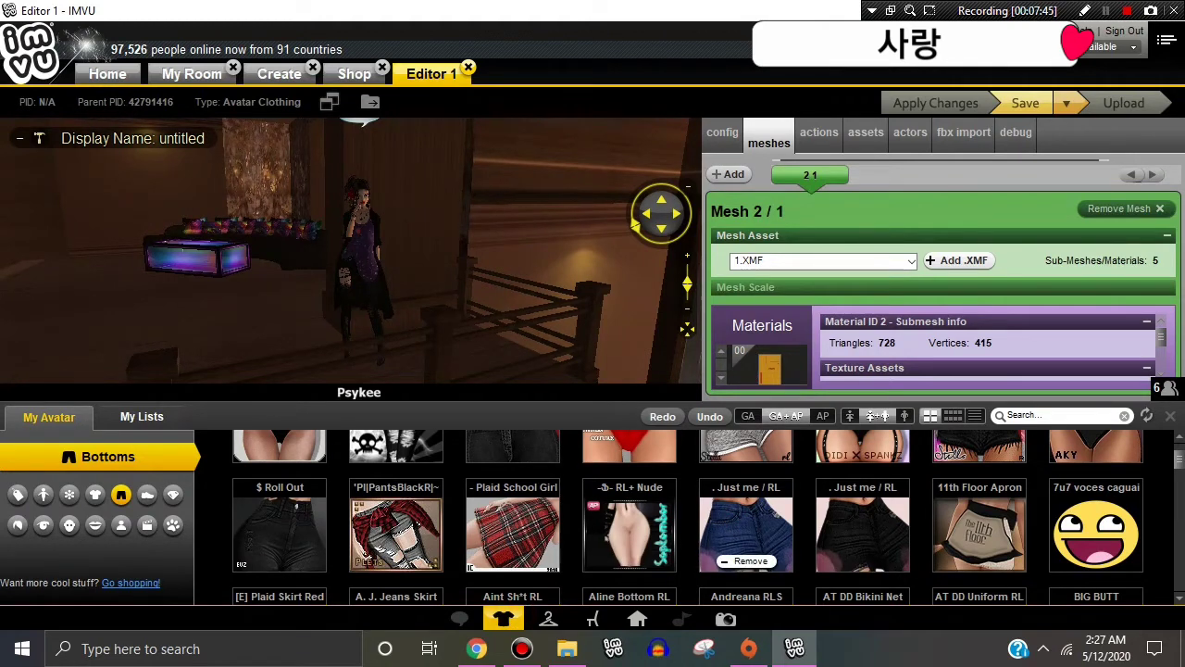
{"action": "left_click", "coordinate": [503, 618]}
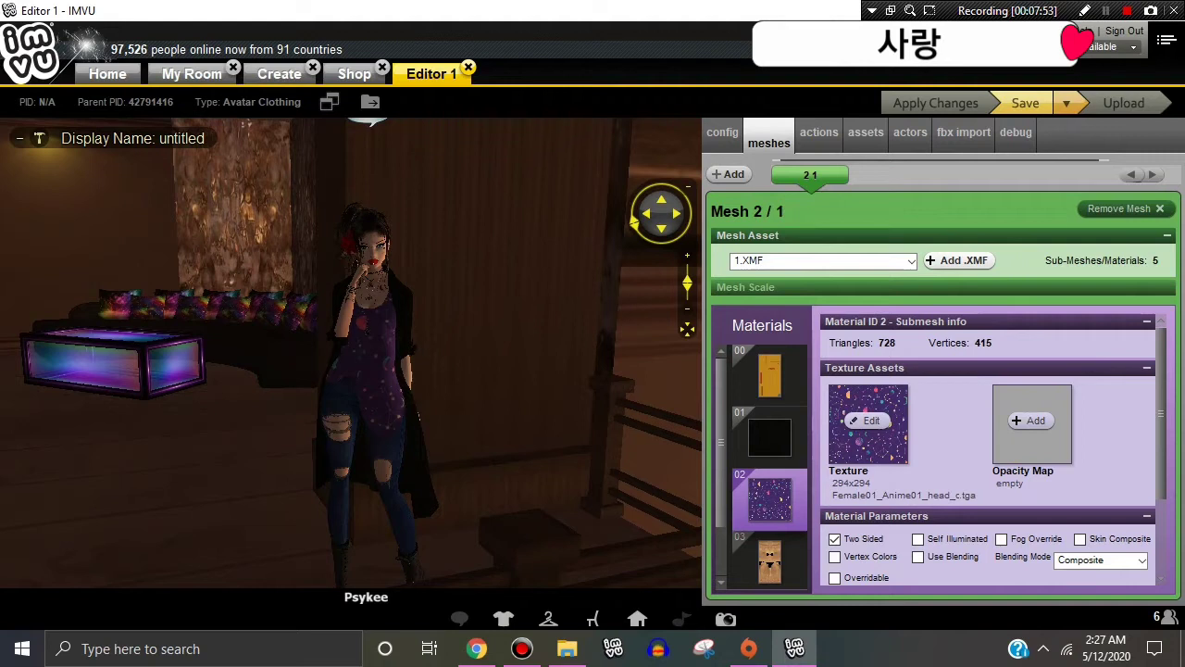
- Review the textures, opacity maps and parameters of the remaining materials 03, 07 and 00
{"action": "scroll", "coordinate": [769, 467], "scroll_direction": "down", "scroll_amount": 1}
{"action": "left_click", "coordinate": [770, 523]}
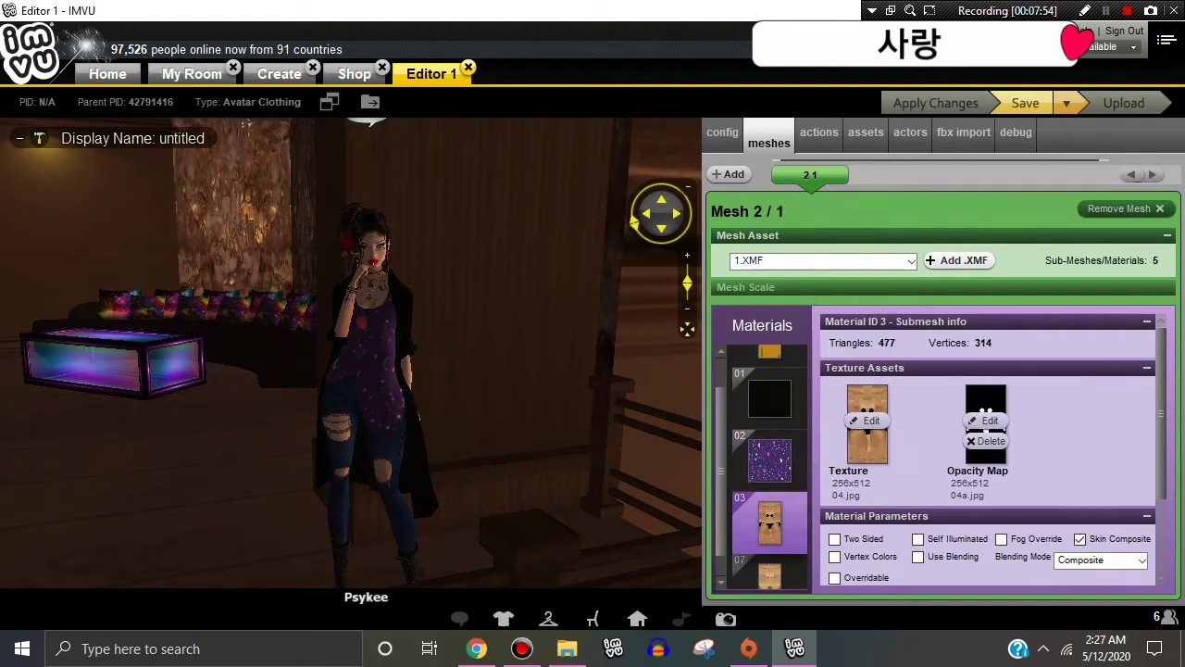
{"action": "scroll", "coordinate": [989, 449], "scroll_direction": "down", "scroll_amount": 2}
{"action": "scroll", "coordinate": [769, 467], "scroll_direction": "down", "scroll_amount": 1}
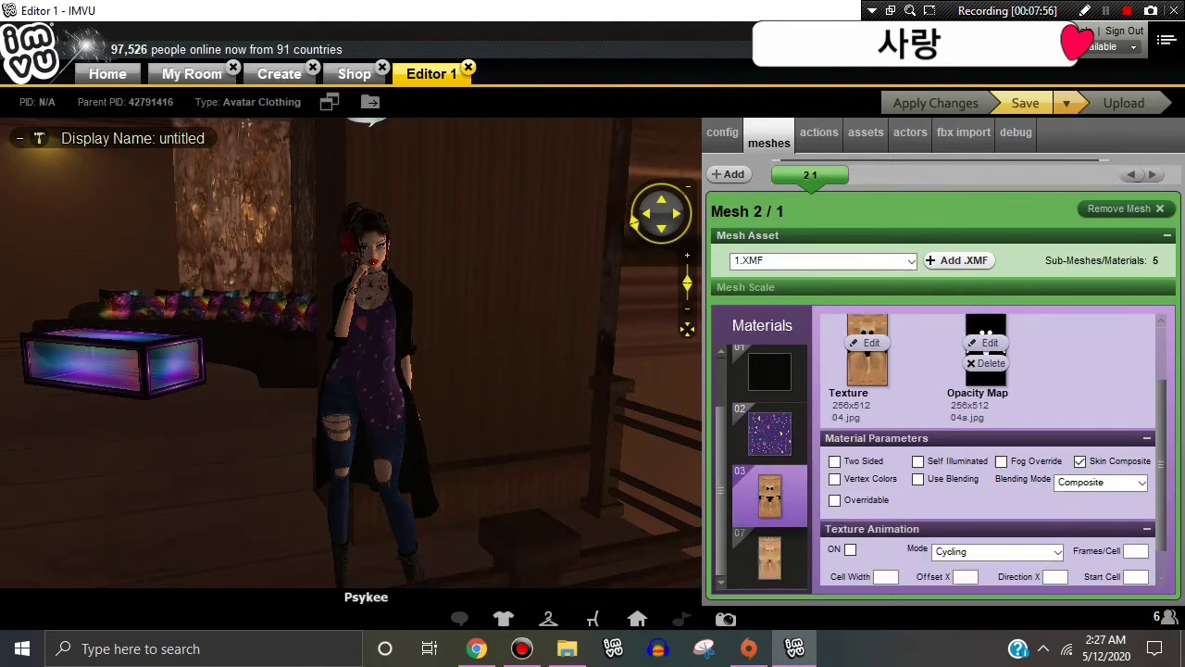
{"action": "left_click", "coordinate": [769, 559]}
{"action": "scroll", "coordinate": [989, 450], "scroll_direction": "up", "scroll_amount": 2}
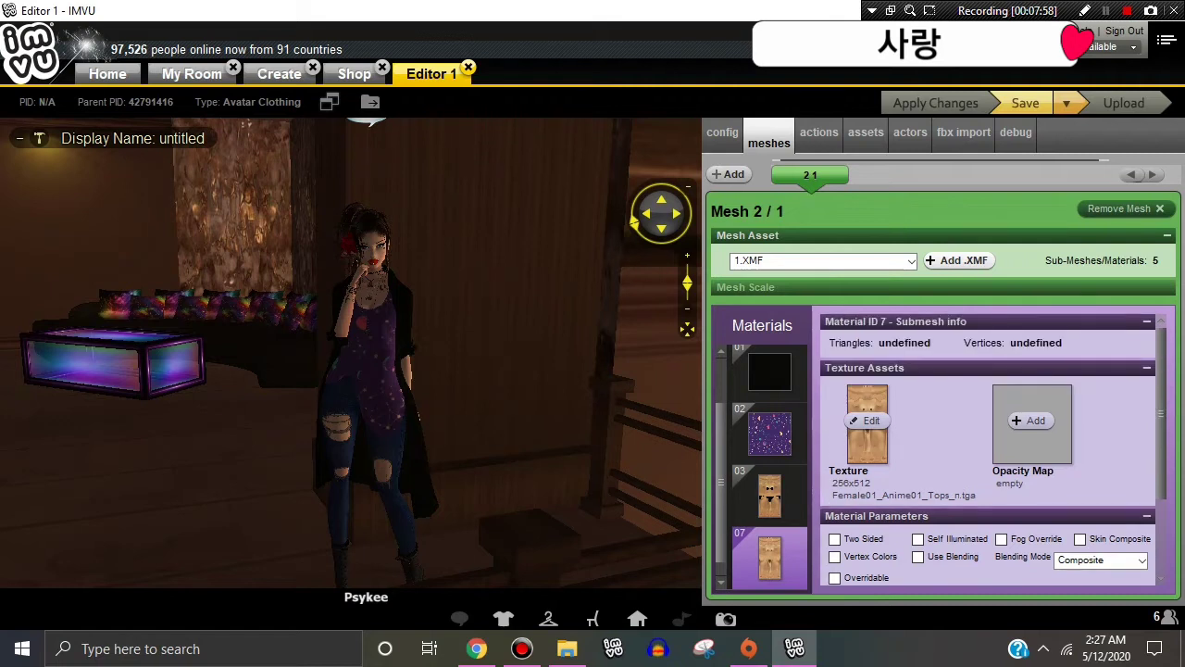
{"action": "scroll", "coordinate": [769, 468], "scroll_direction": "up", "scroll_amount": 2}
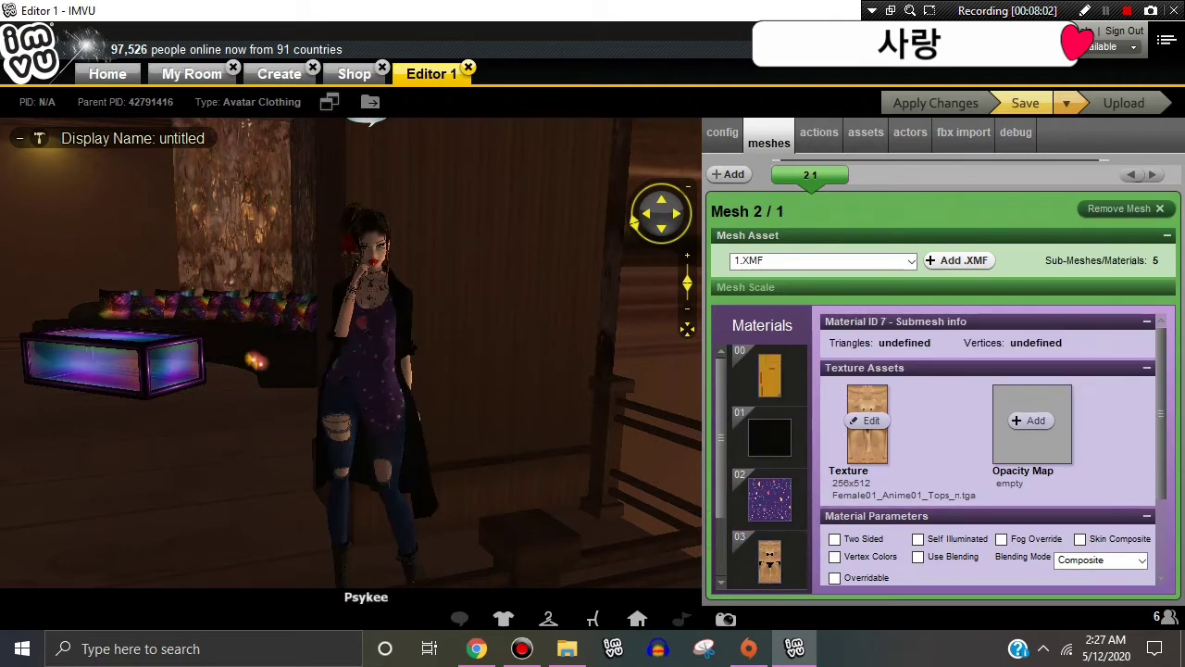
{"action": "left_click", "coordinate": [764, 372]}
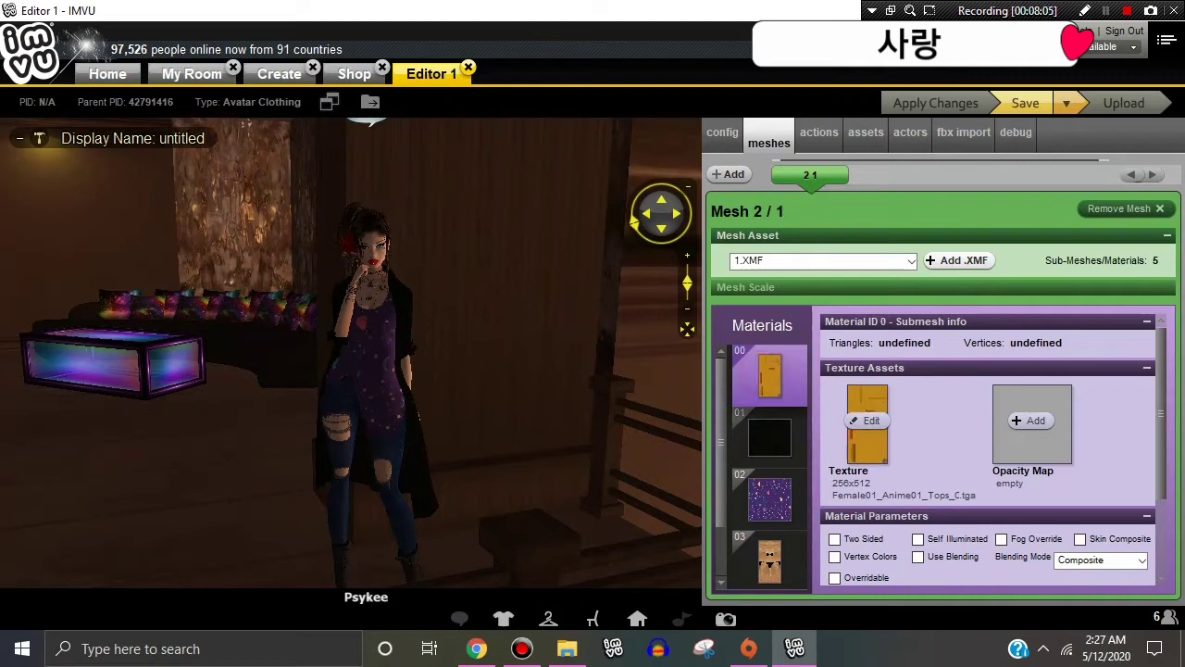
{"action": "scroll", "coordinate": [769, 468], "scroll_direction": "down", "scroll_amount": 2}
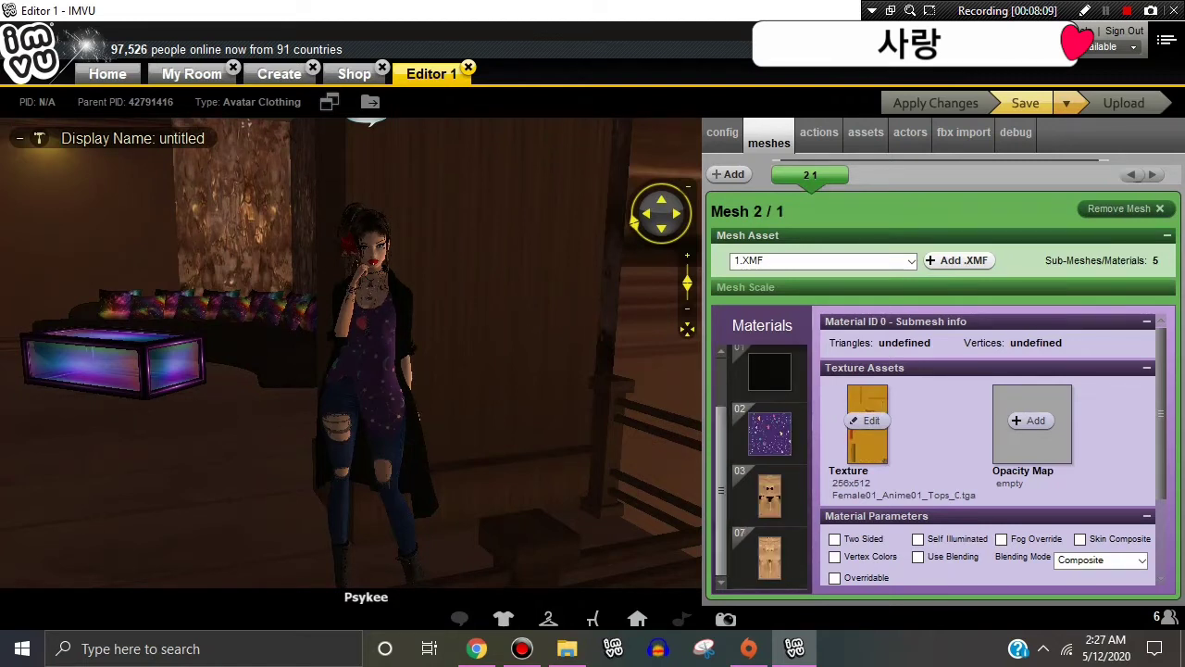
- Change the avatar's hairstyle to -J- Niaeria from the Hairstyles category of the clothing inventory
{"action": "left_click_drag", "start_coordinate": [594, 438], "coordinate": [554, 438]}
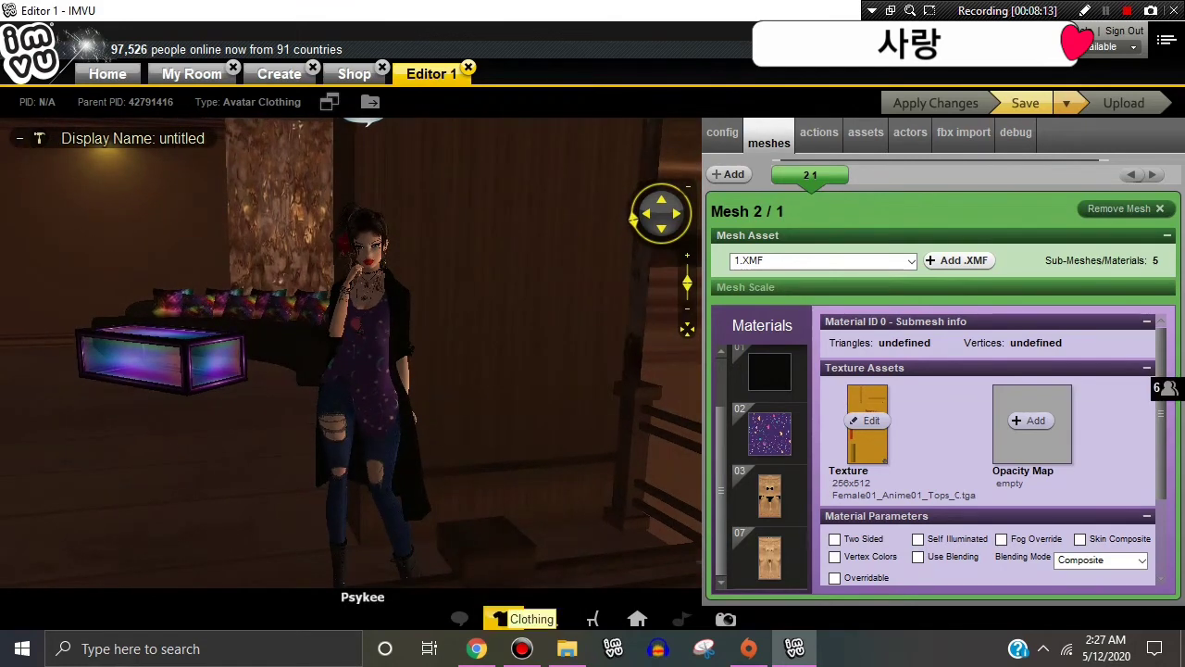
{"action": "left_click", "coordinate": [503, 618]}
{"action": "left_click", "coordinate": [17, 524]}
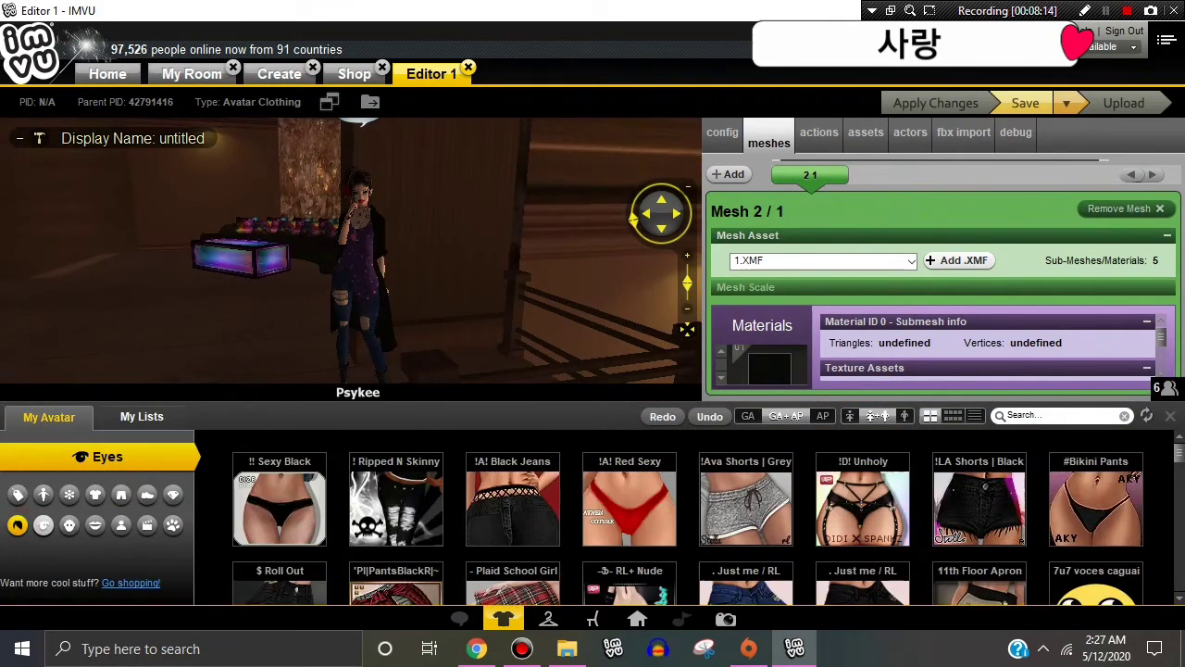
{"action": "scroll", "coordinate": [708, 519], "scroll_direction": "down", "scroll_amount": 3}
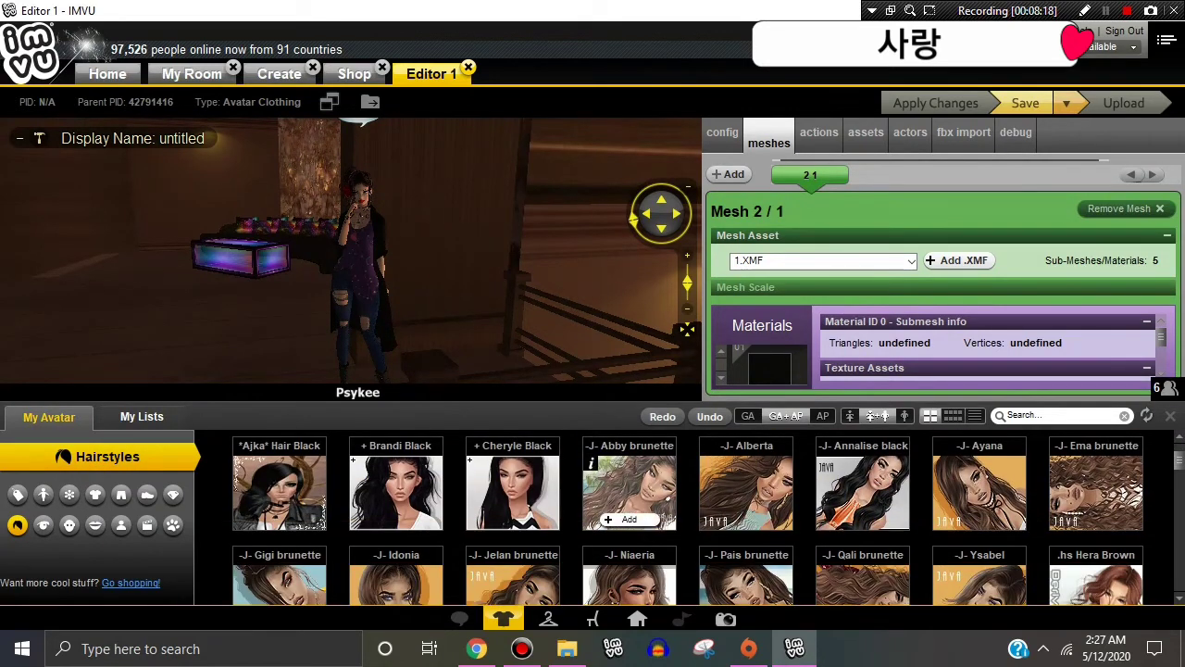
{"action": "scroll", "coordinate": [630, 500], "scroll_direction": "down", "scroll_amount": 2}
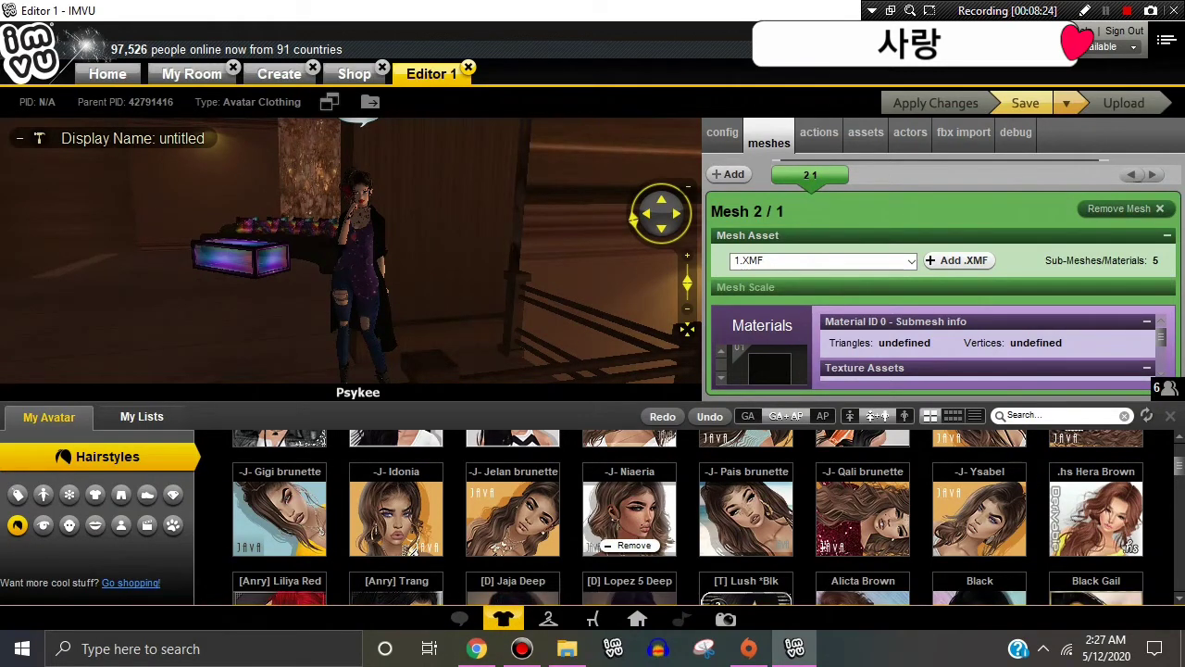
{"action": "left_click", "coordinate": [503, 618]}
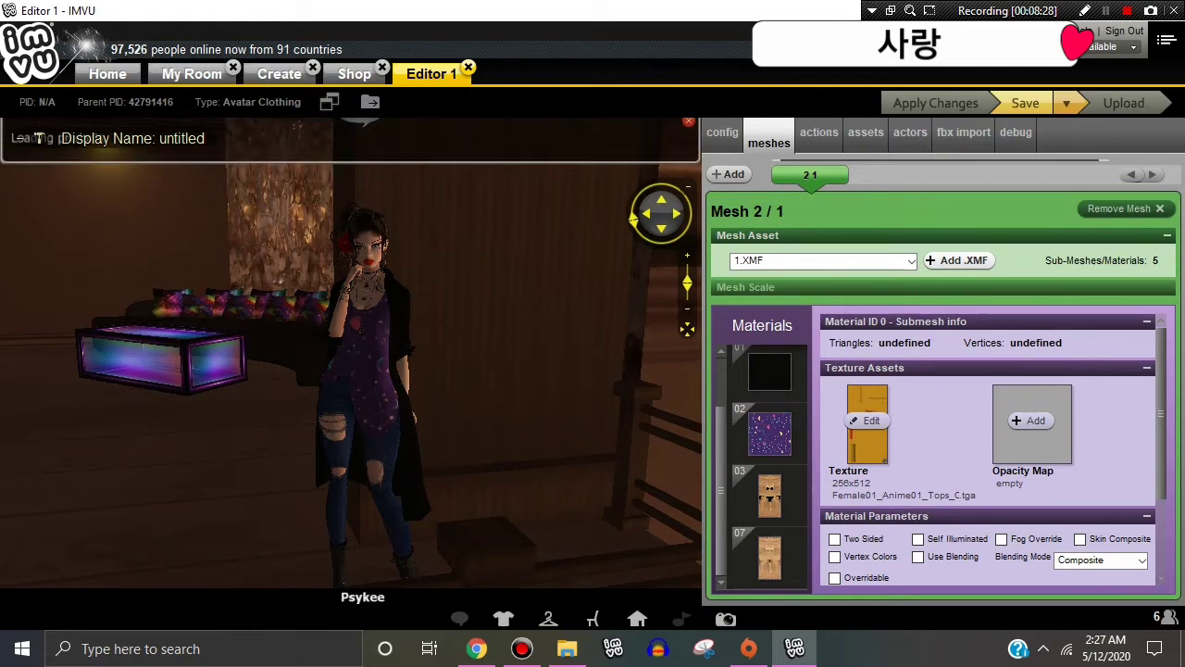
- Frame the avatar from head to thighs, then take and save a portrait photo of the outfit without replacing the profile picture
{"action": "left_click", "coordinate": [253, 348]}
{"action": "scroll", "coordinate": [351, 352], "scroll_direction": "down", "scroll_amount": 5}
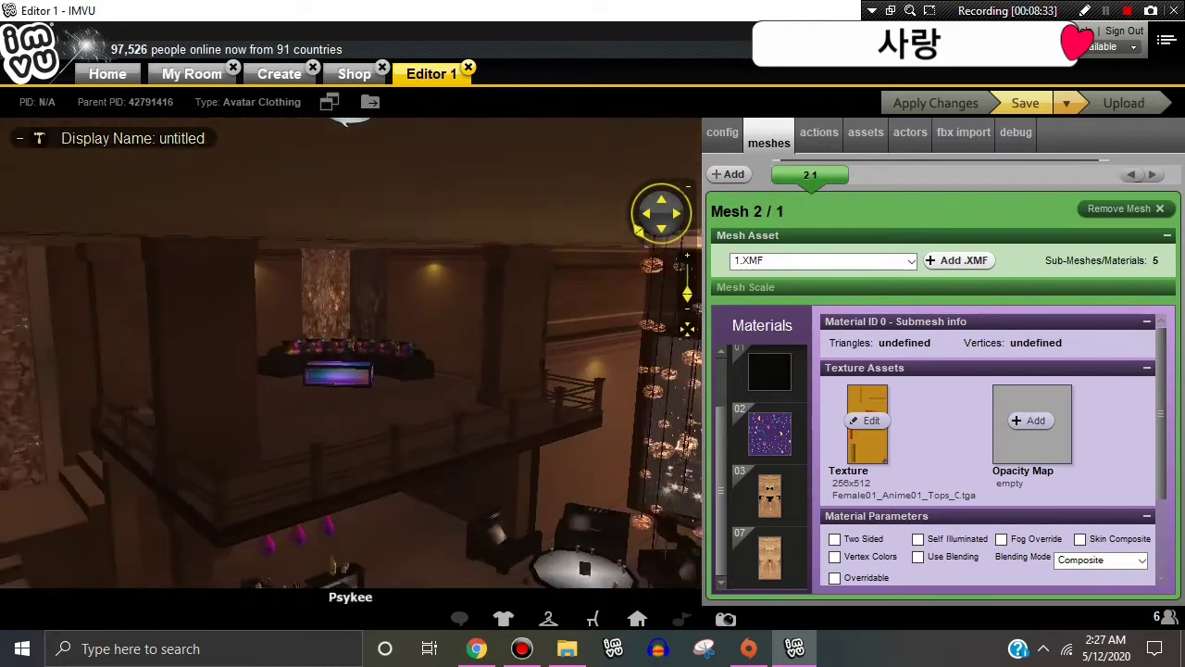
{"action": "left_click", "coordinate": [517, 398]}
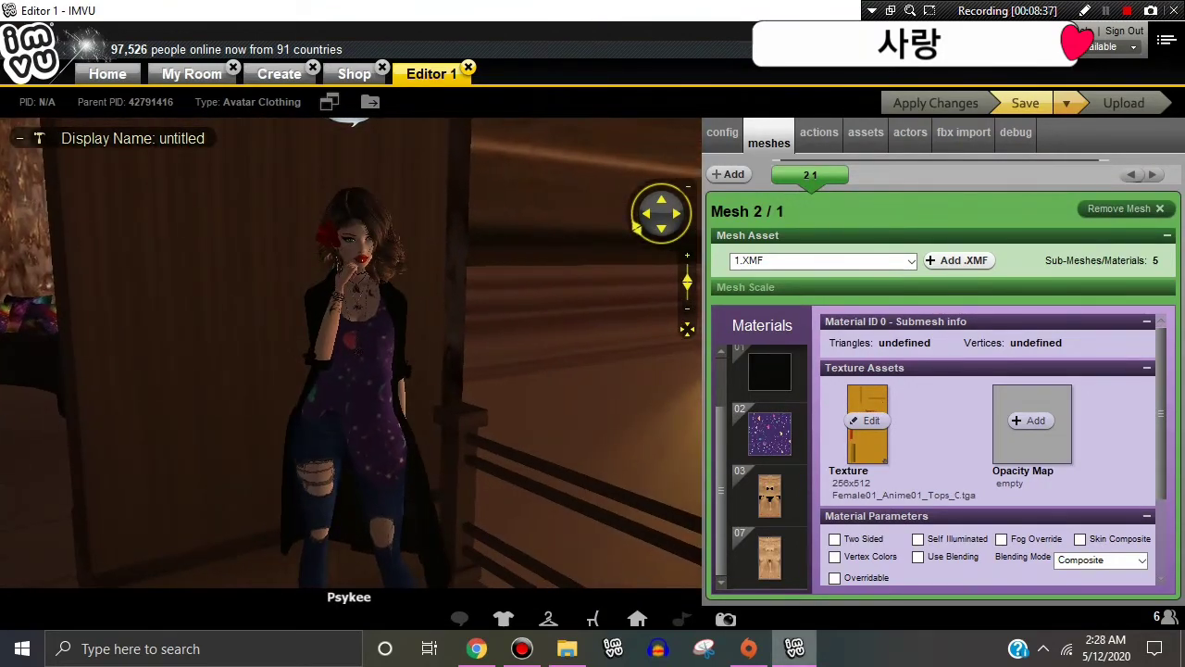
{"action": "left_click", "coordinate": [726, 618]}
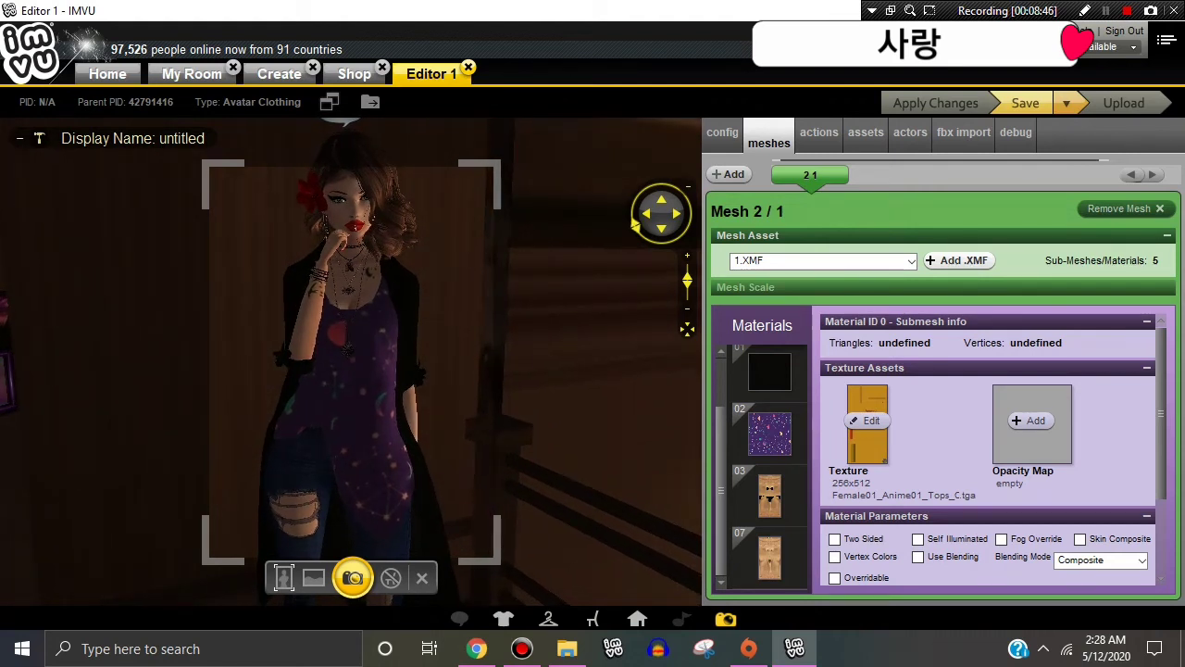
{"action": "left_click", "coordinate": [353, 577]}
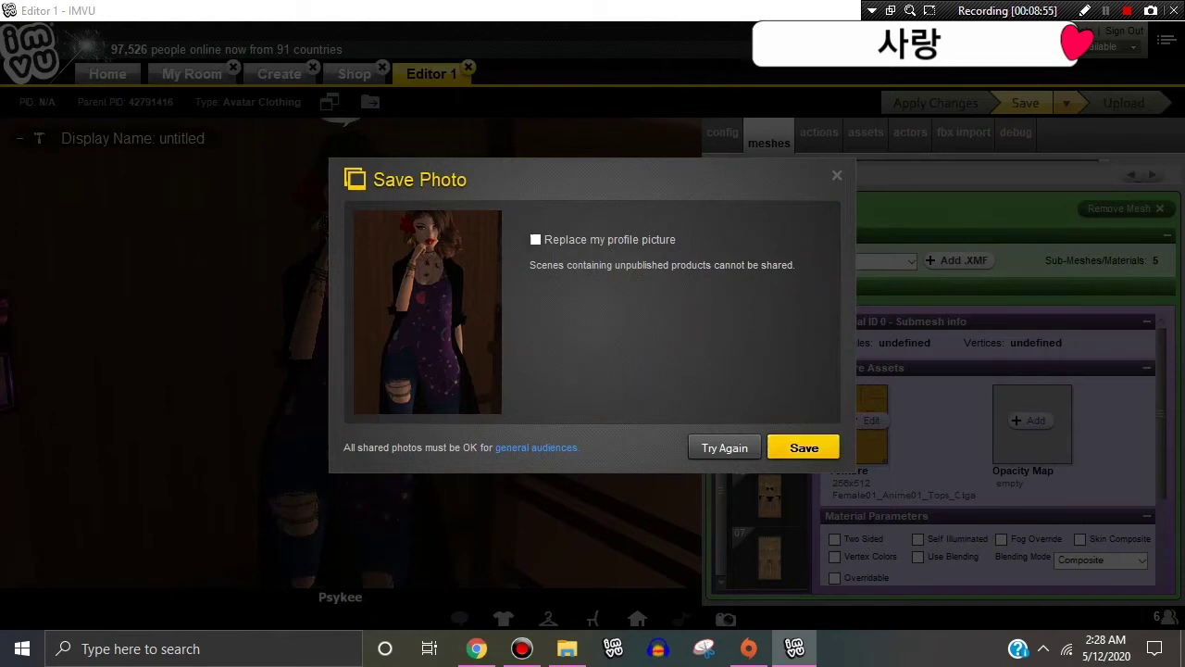
{"action": "left_click", "coordinate": [812, 451]}
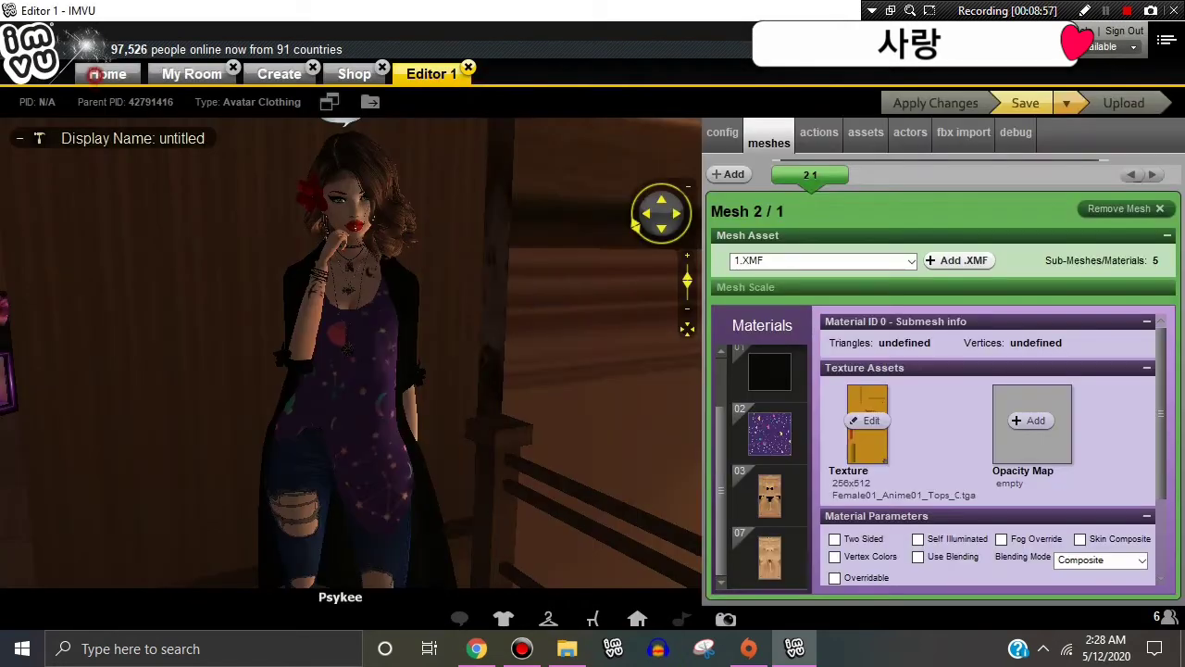
- Open the newly saved outfit photo from Your first album in the IMVU photo albums
{"action": "left_click", "coordinate": [95, 74]}
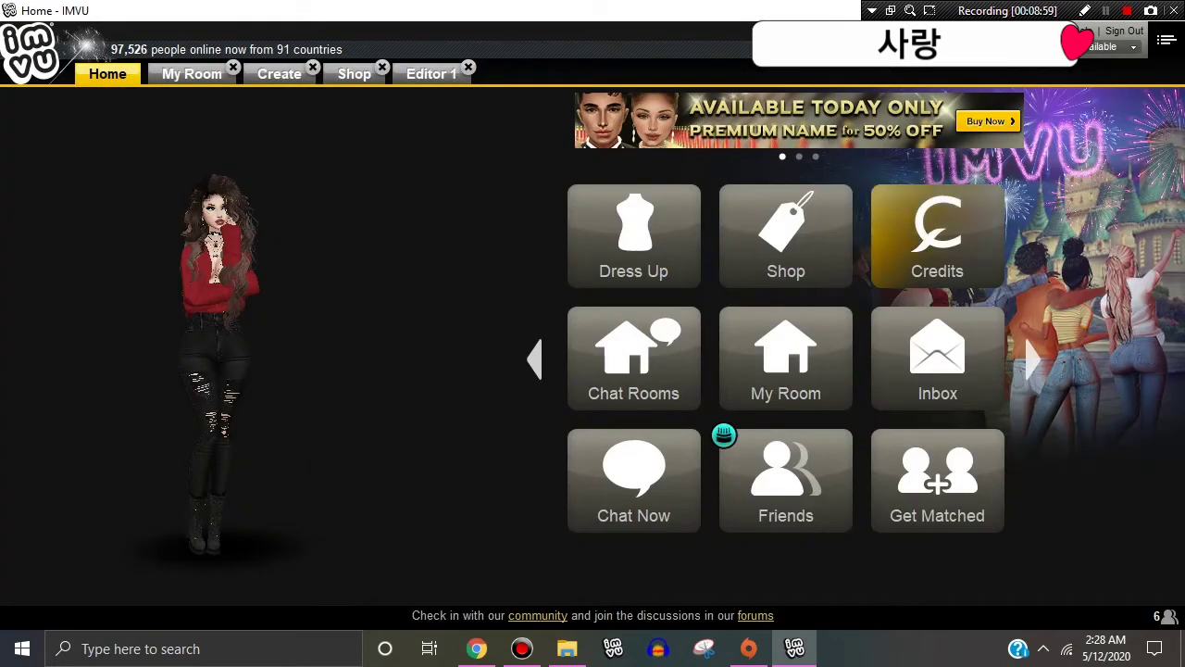
{"action": "left_click", "coordinate": [1033, 358]}
{"action": "left_click", "coordinate": [937, 356]}
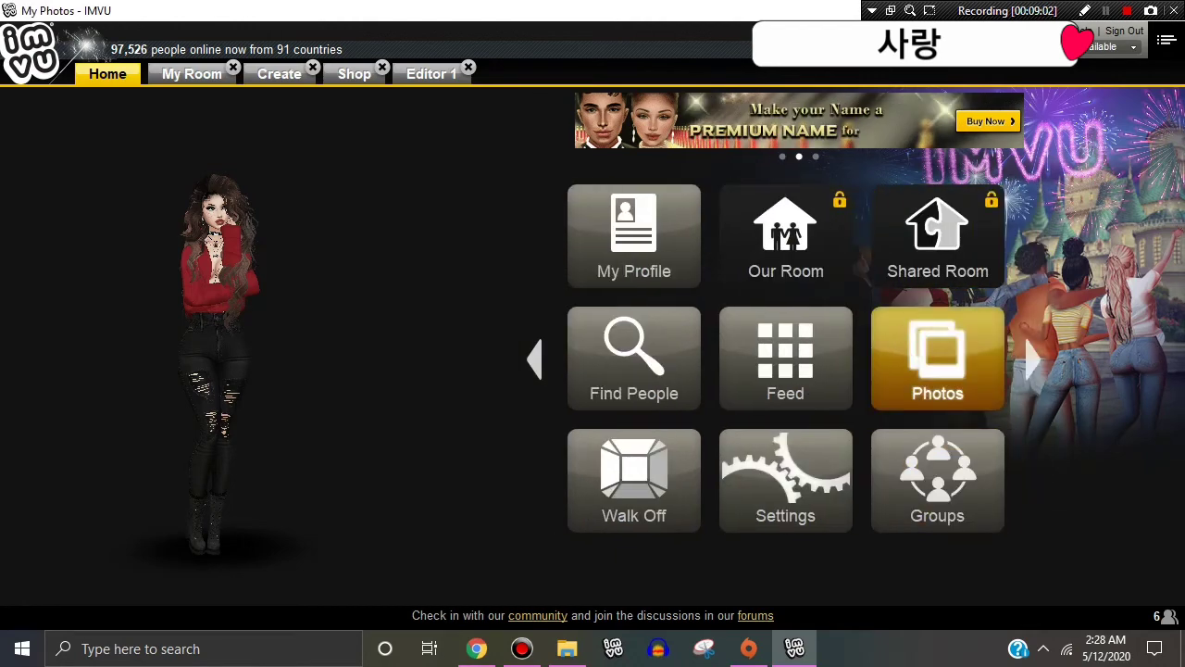
{"action": "left_click", "coordinate": [414, 254]}
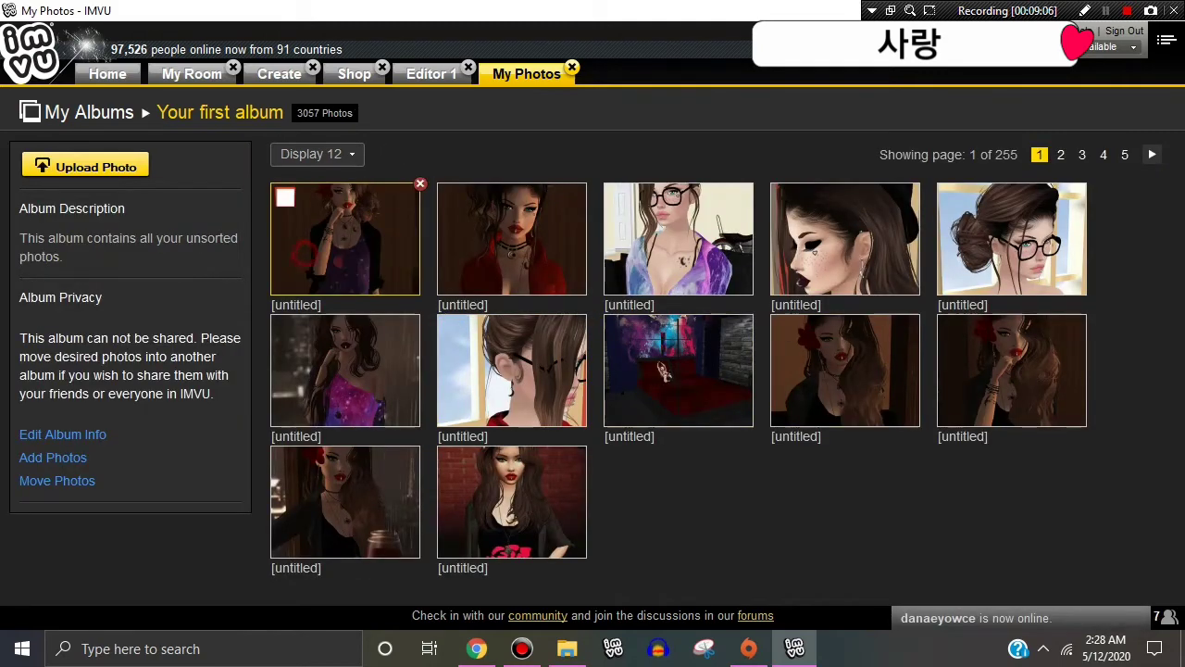
{"action": "left_click", "coordinate": [374, 206]}
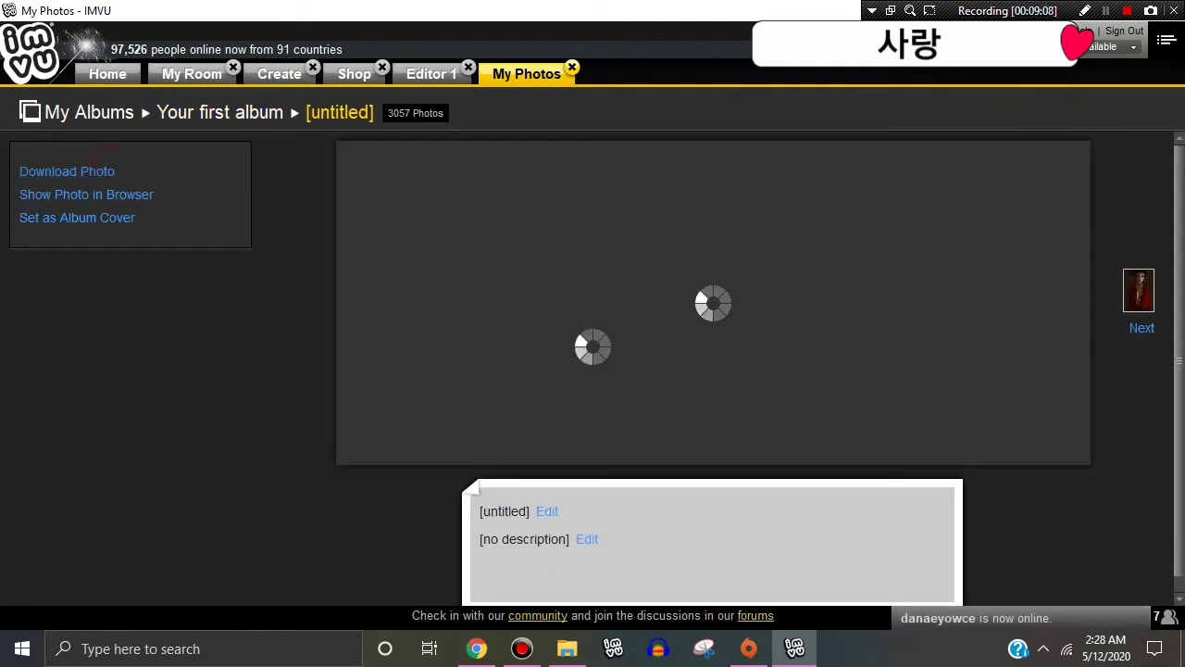
- Download the outfit photo as a PNG named Star Dust RL SHIRT into the Downloads folder
{"action": "left_click", "coordinate": [67, 171]}
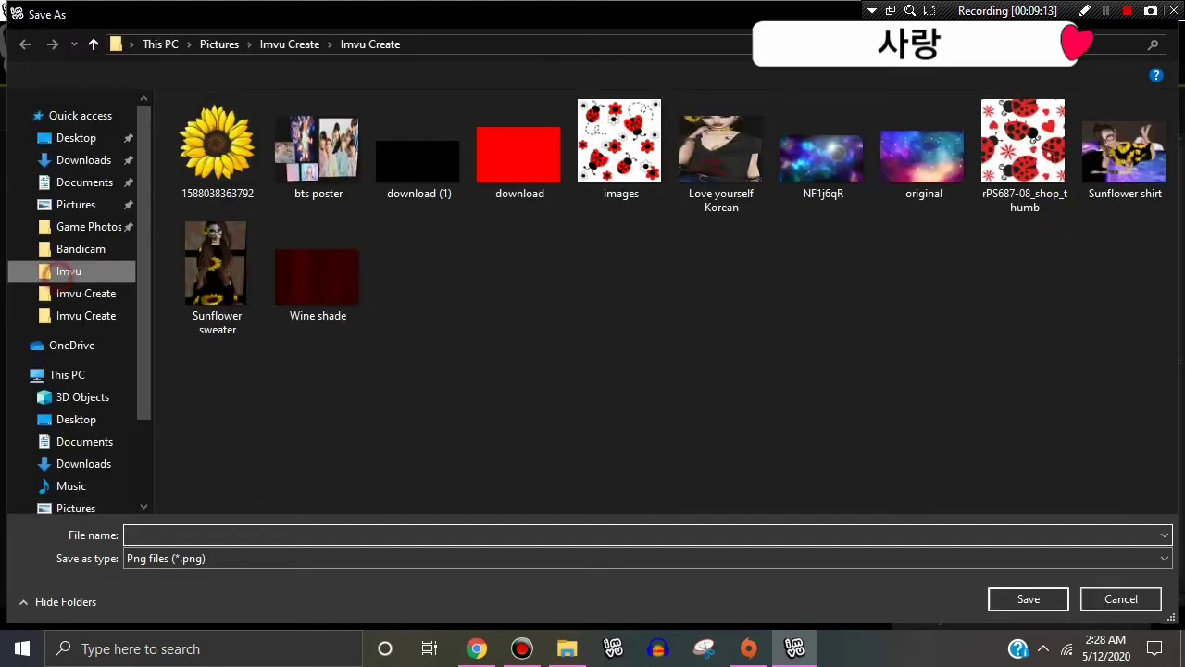
{"action": "left_click", "coordinate": [69, 271]}
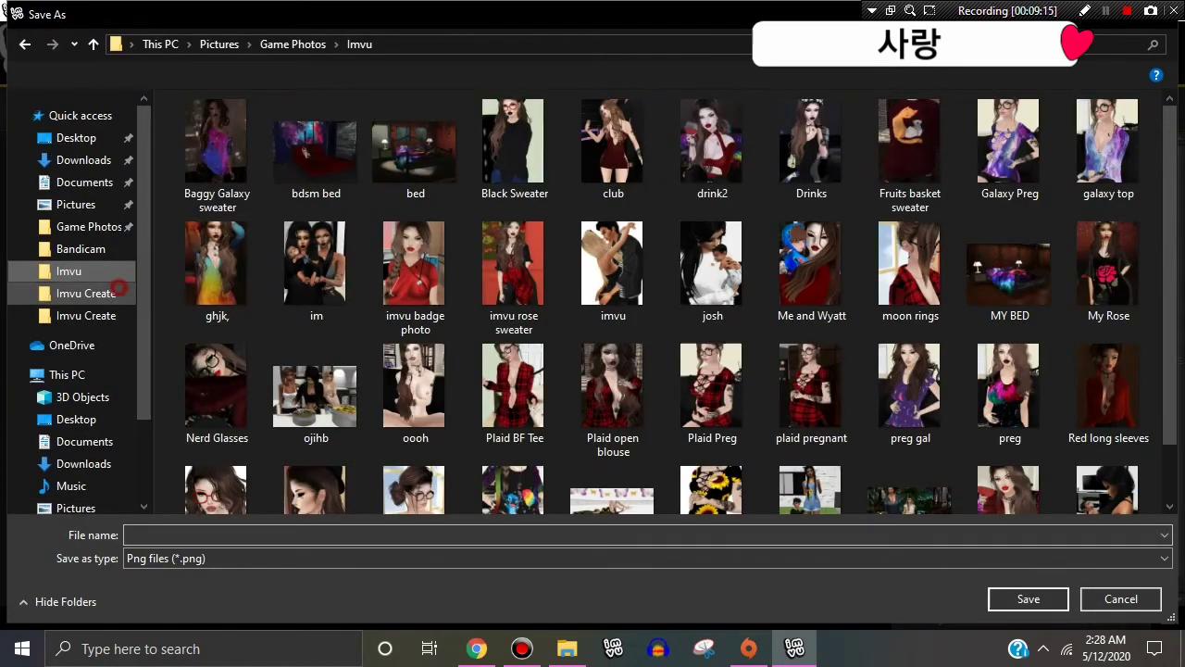
{"action": "left_click", "coordinate": [110, 293]}
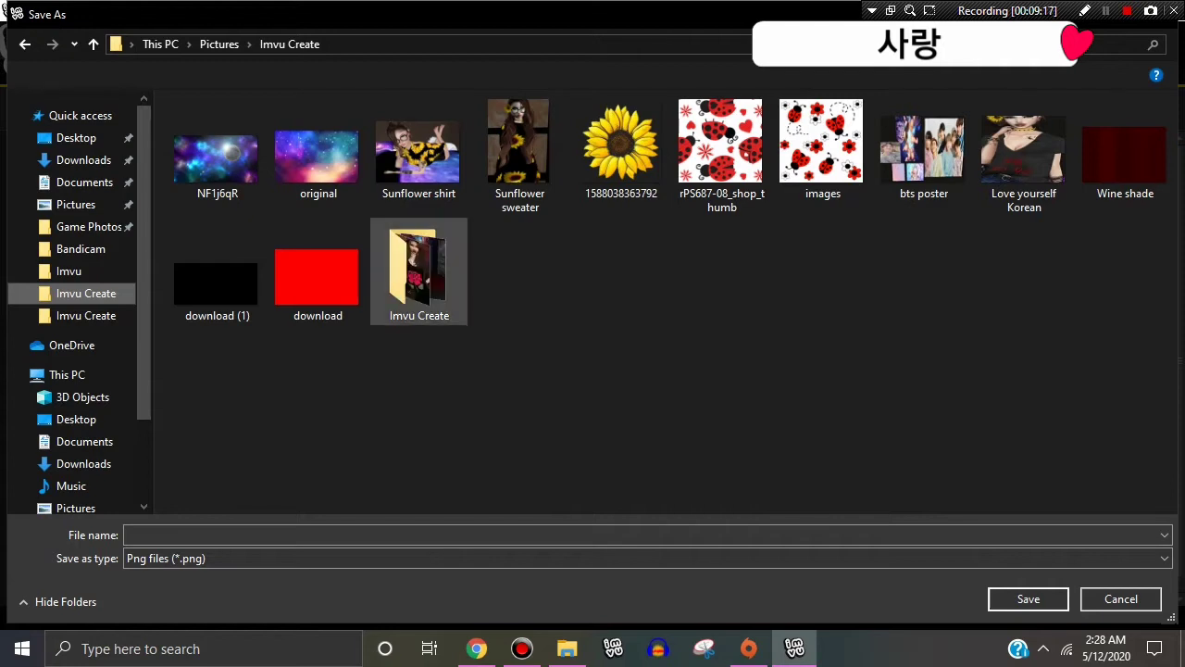
{"action": "left_click", "coordinate": [432, 294]}
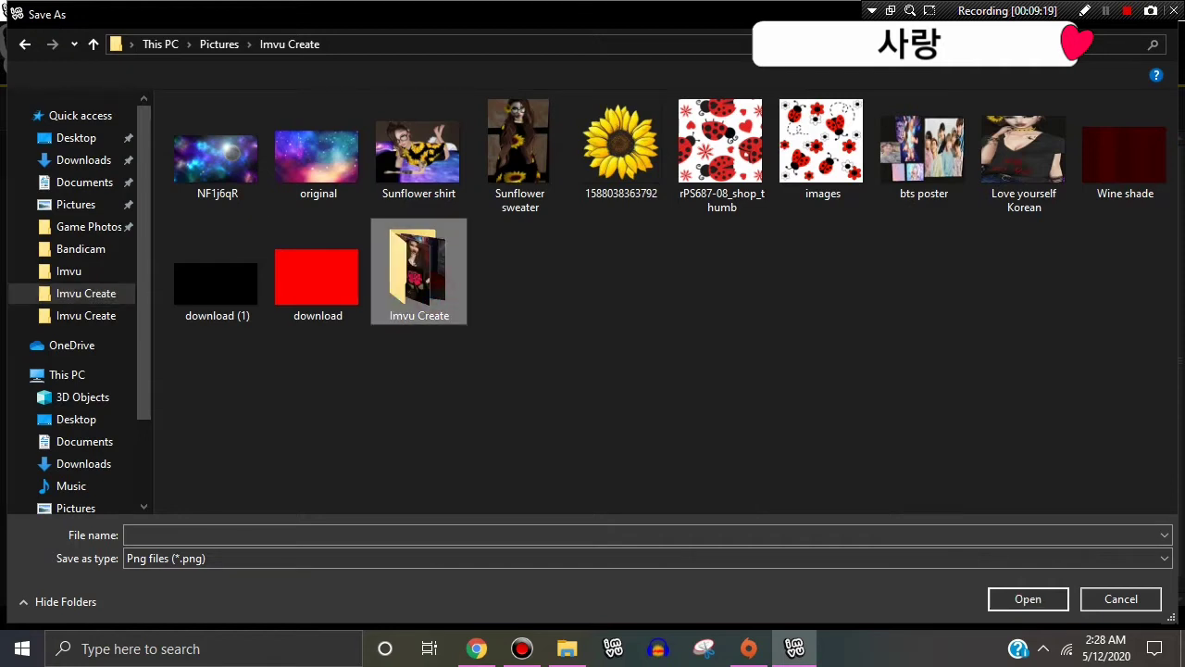
{"action": "left_click", "coordinate": [83, 159]}
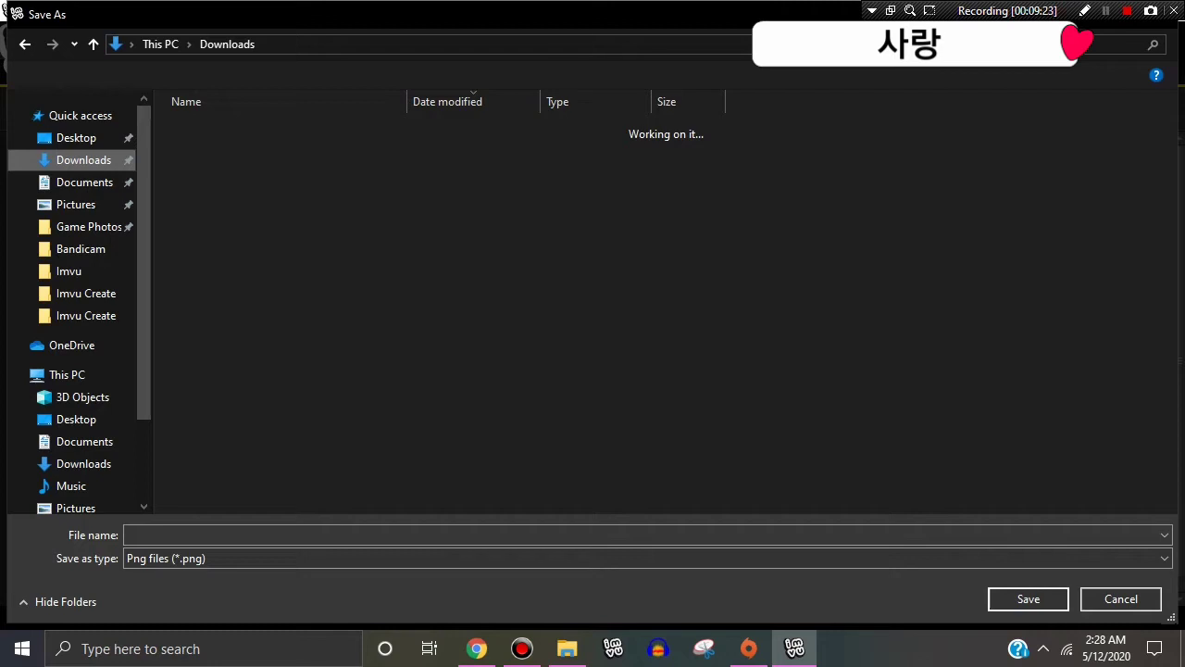
{"action": "left_click", "coordinate": [160, 535]}
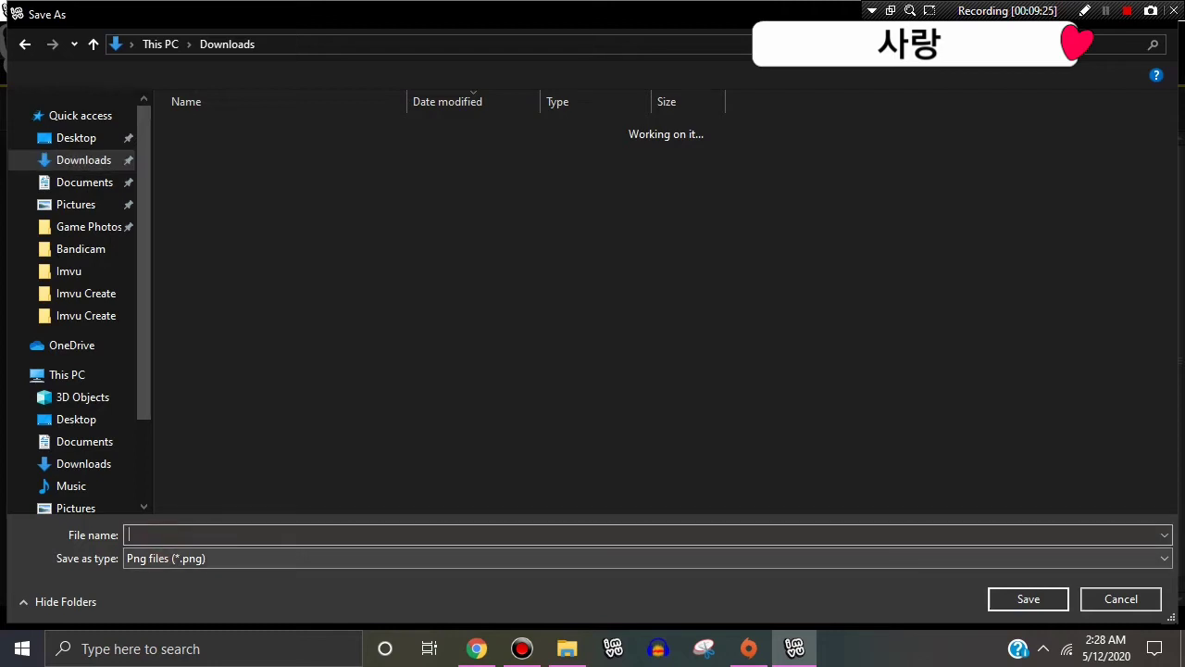
{"action": "type", "text": "Star Dust RL SHIRT"}
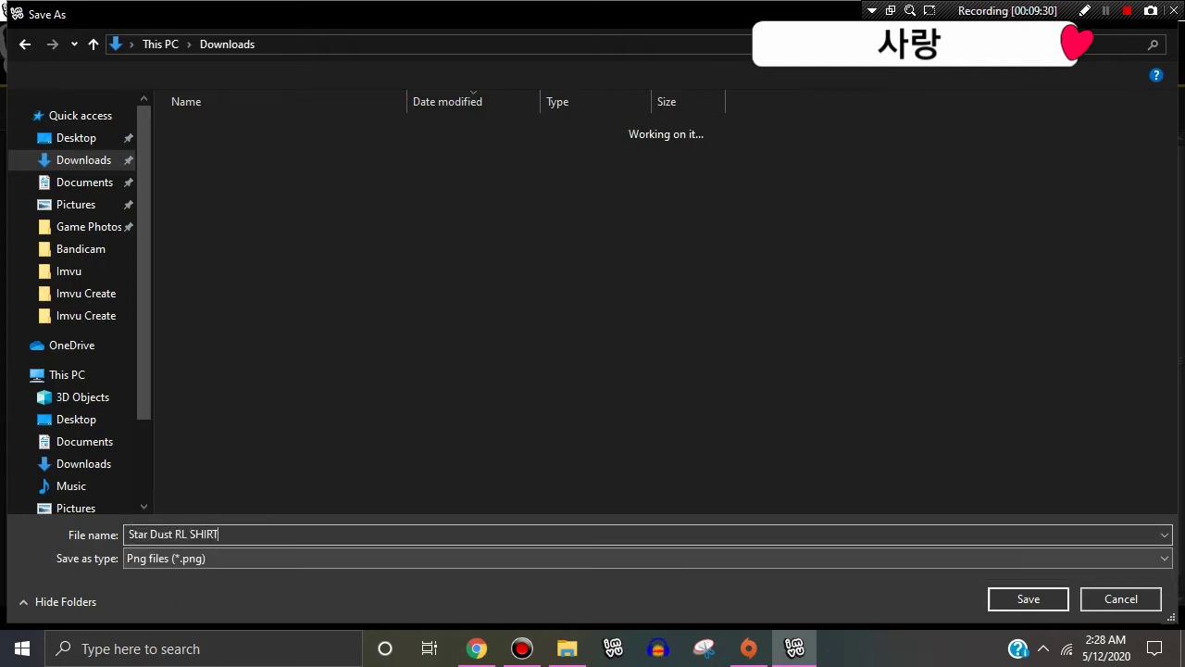
{"action": "key", "text": "Return"}
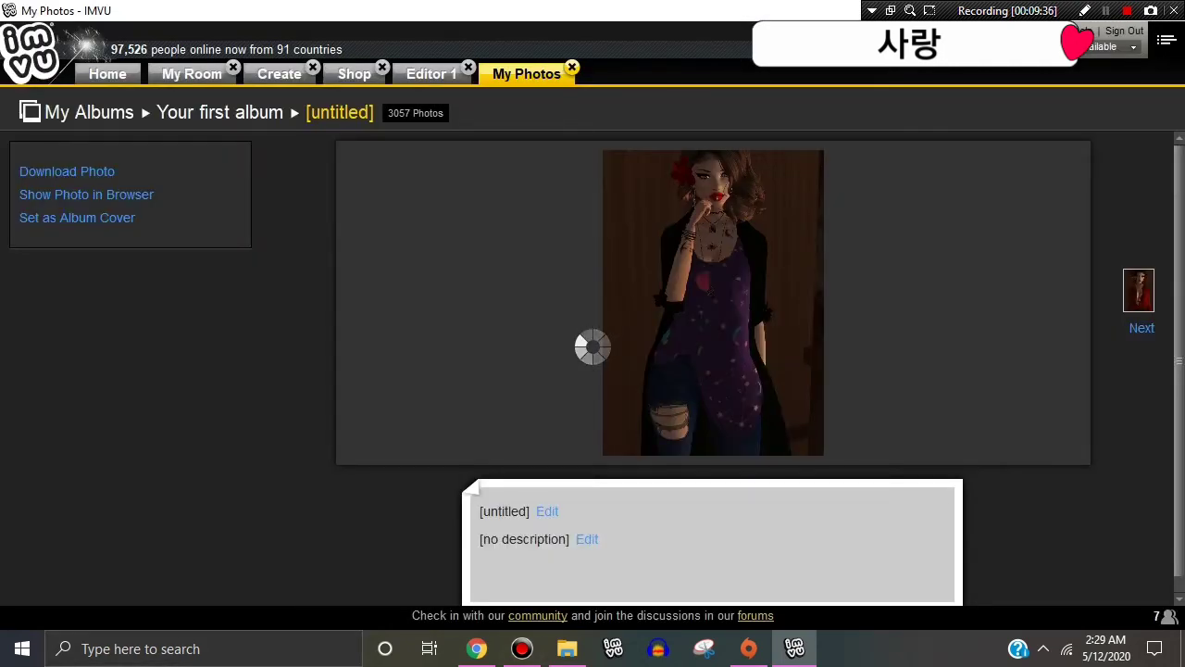
- Return to the product editor, find Star Dust RL SHIRT in Downloads with File Explorer, and open it for editing in Paint
{"action": "left_click", "coordinate": [430, 74]}
{"action": "left_click", "coordinate": [567, 648]}
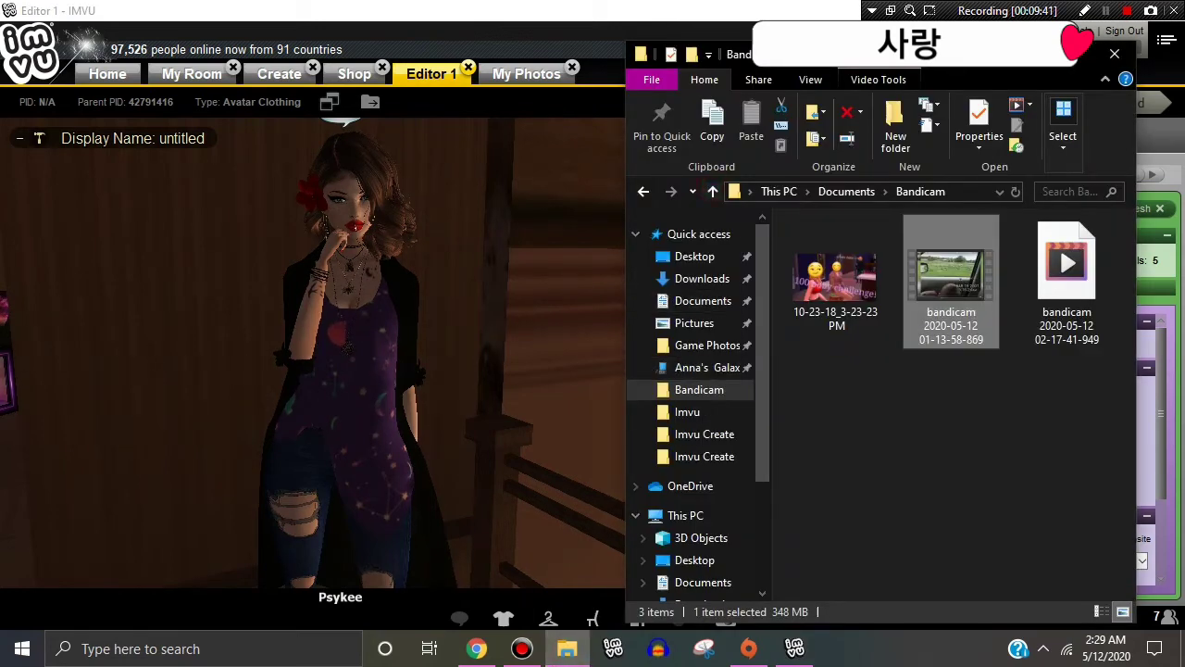
{"action": "left_click", "coordinate": [712, 191]}
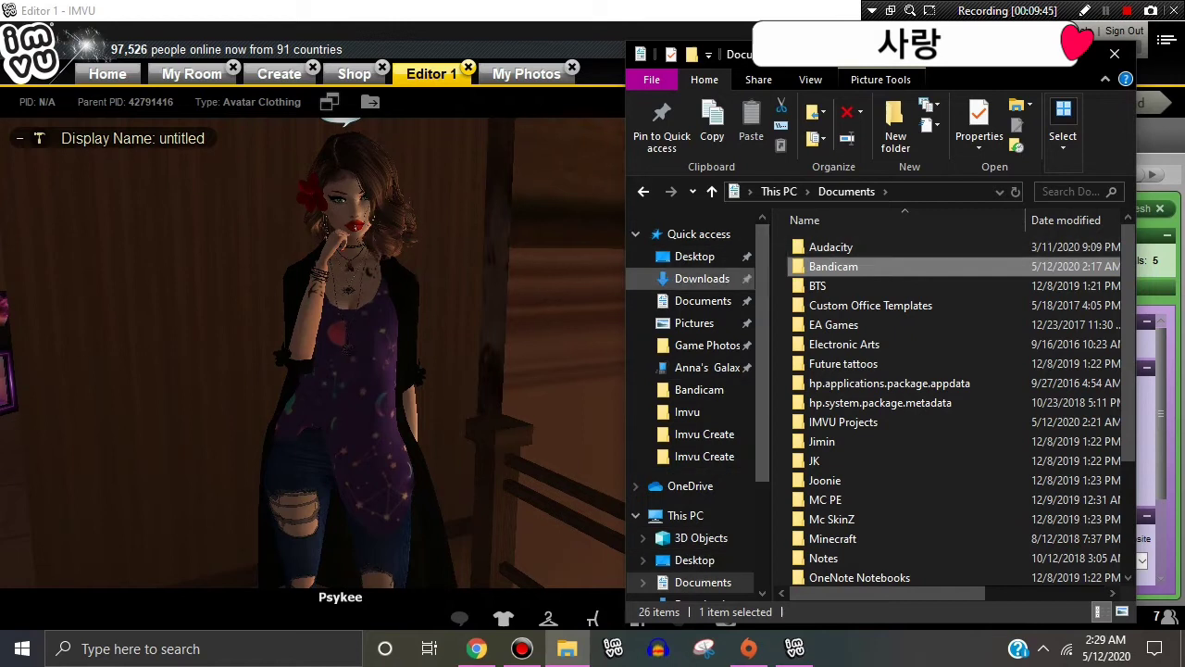
{"action": "left_click", "coordinate": [690, 279]}
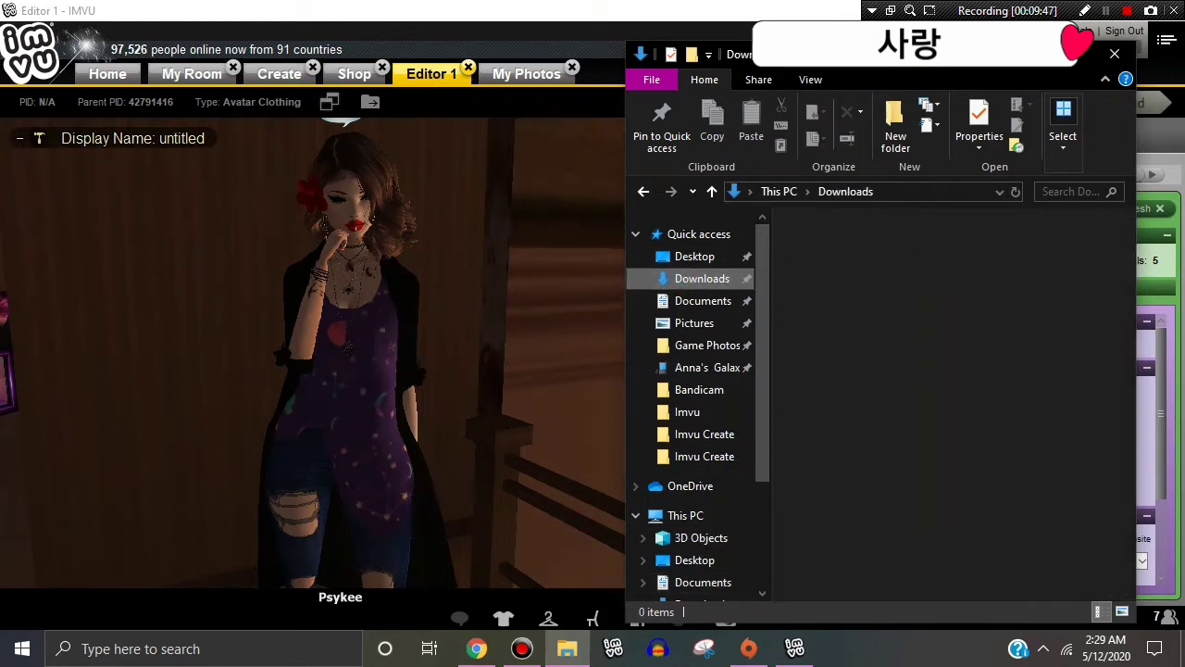
{"action": "left_click", "coordinate": [854, 312]}
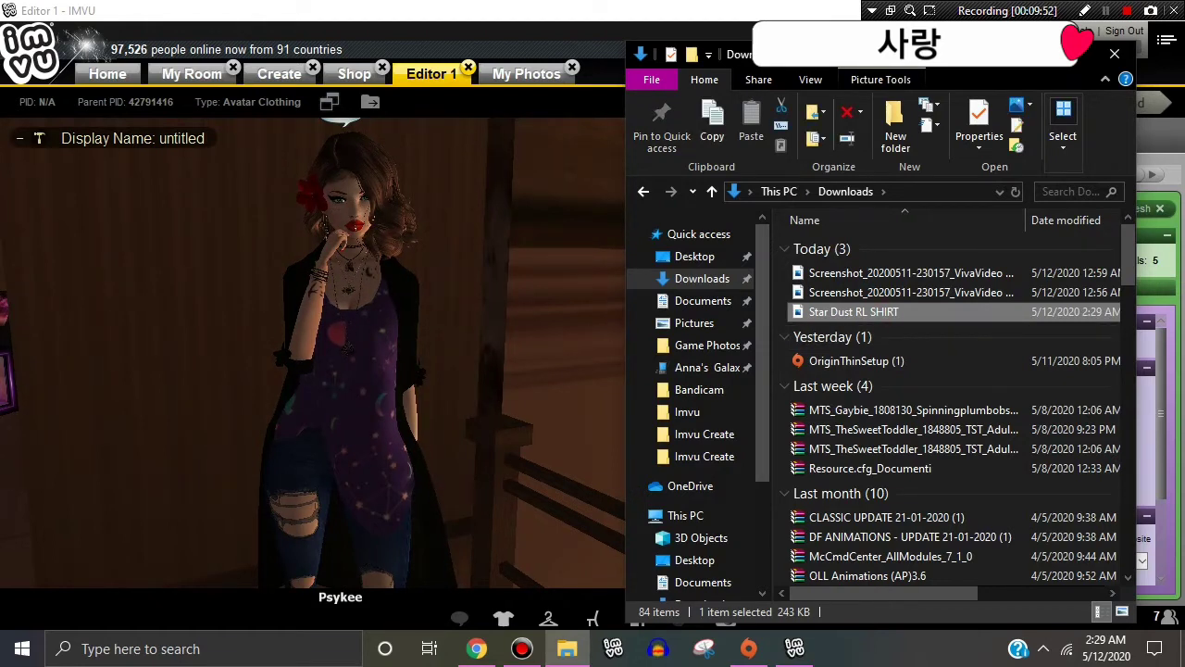
{"action": "right_click", "coordinate": [848, 315]}
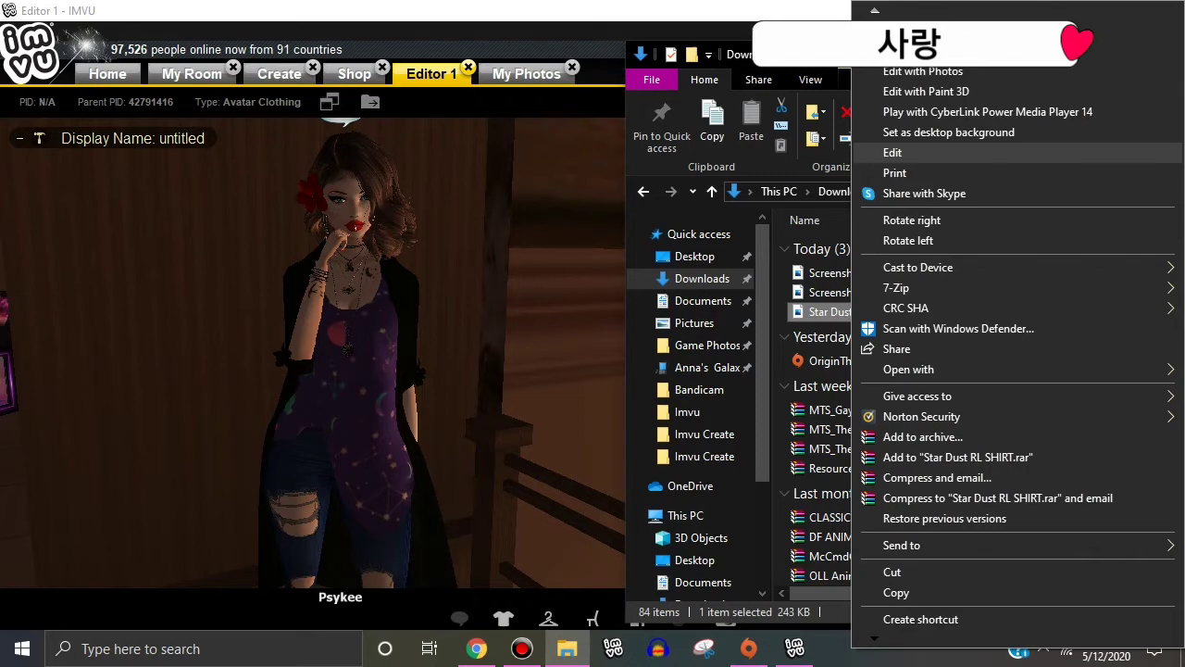
{"action": "left_click", "coordinate": [935, 153]}
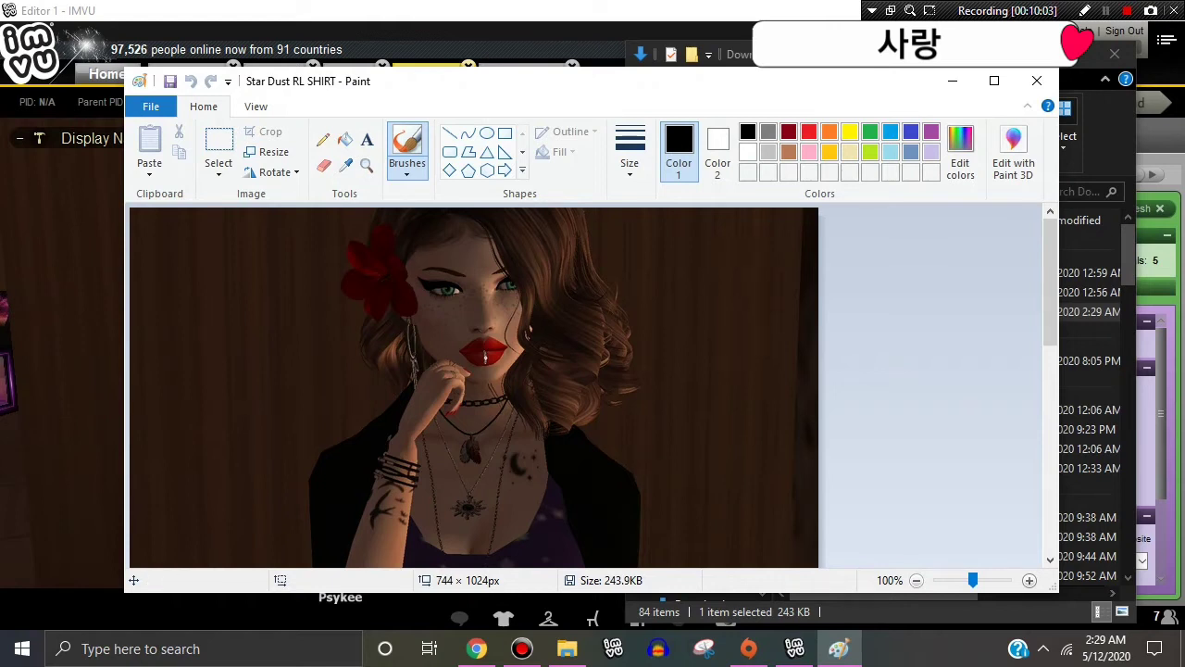
- Resize the photo to 100 pixels horizontally and 80 pixels vertically without maintaining the aspect ratio
{"action": "left_click", "coordinate": [920, 581]}
{"action": "left_click", "coordinate": [919, 580]}
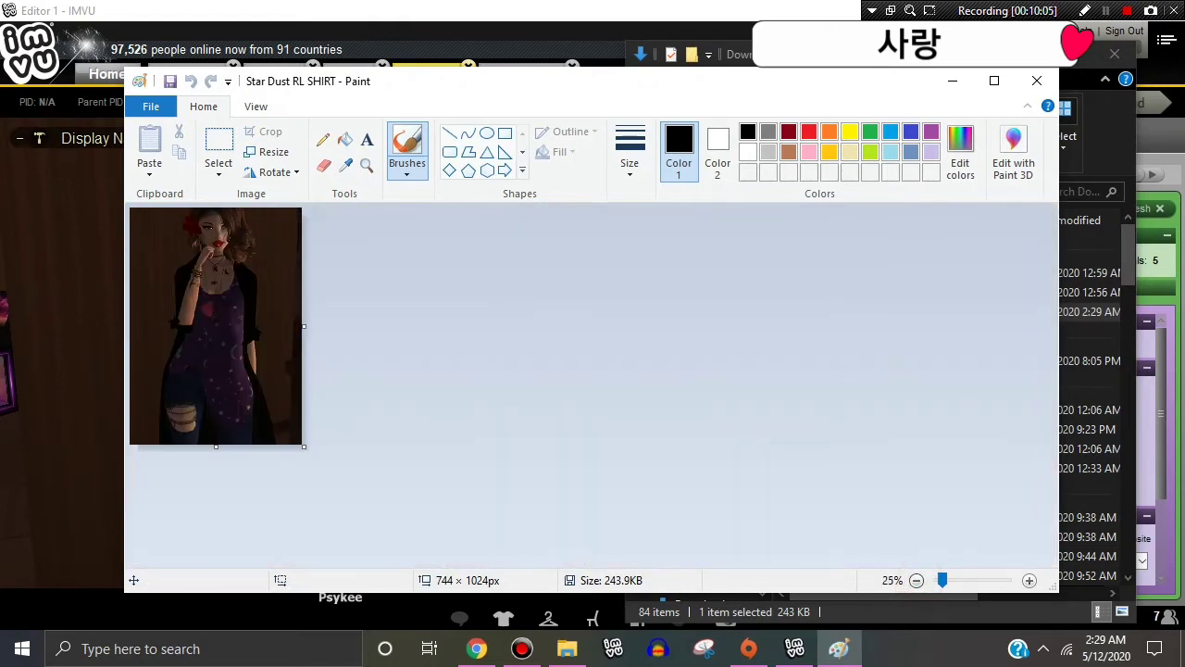
{"action": "left_click", "coordinate": [1029, 580]}
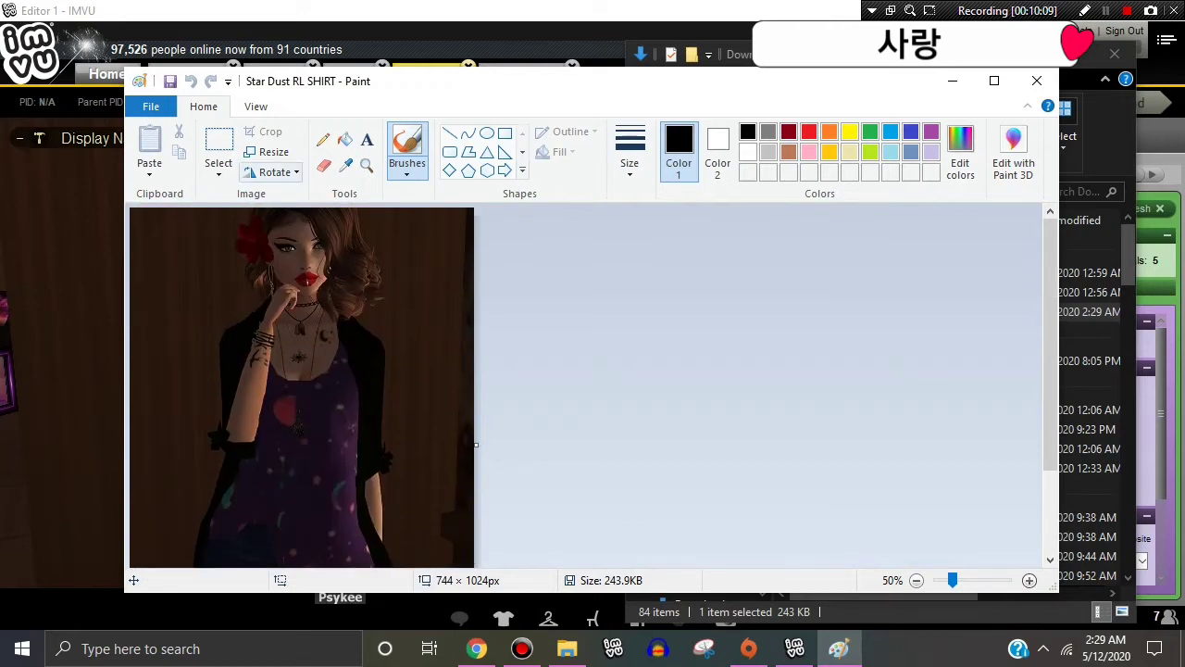
{"action": "scroll", "coordinate": [301, 385], "scroll_direction": "down", "scroll_amount": 3}
{"action": "scroll", "coordinate": [301, 385], "scroll_direction": "up", "scroll_amount": 3}
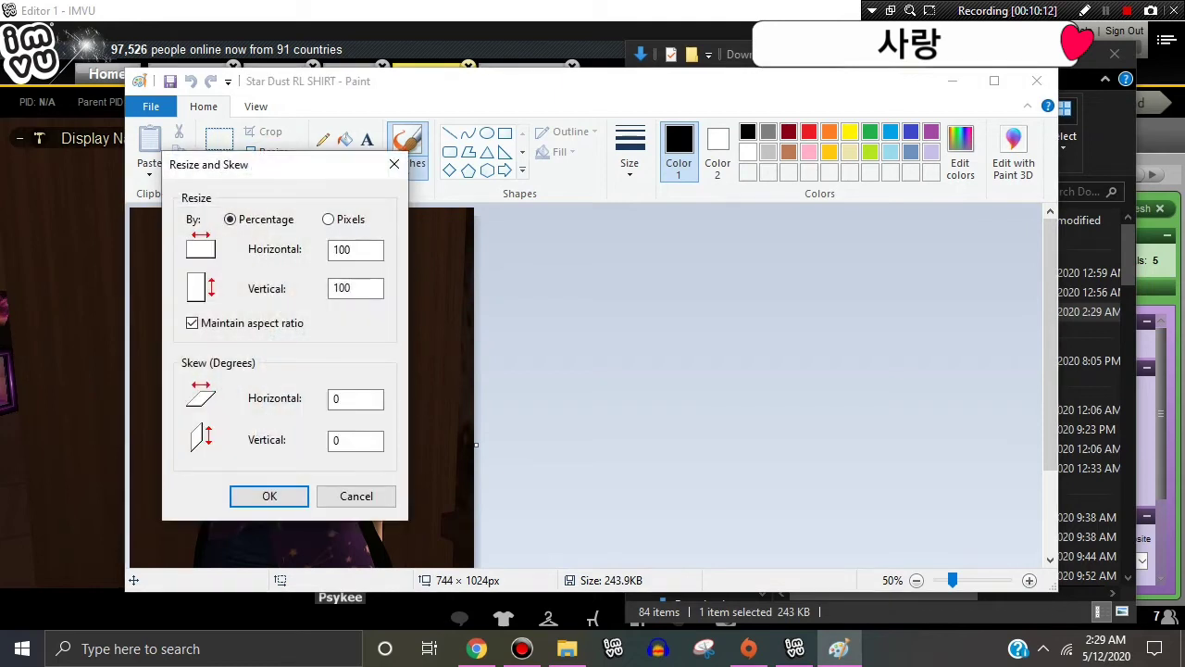
{"action": "left_click", "coordinate": [329, 219]}
{"action": "left_click", "coordinate": [192, 322]}
{"action": "double_click", "coordinate": [342, 249]}
{"action": "type", "text": "100"}
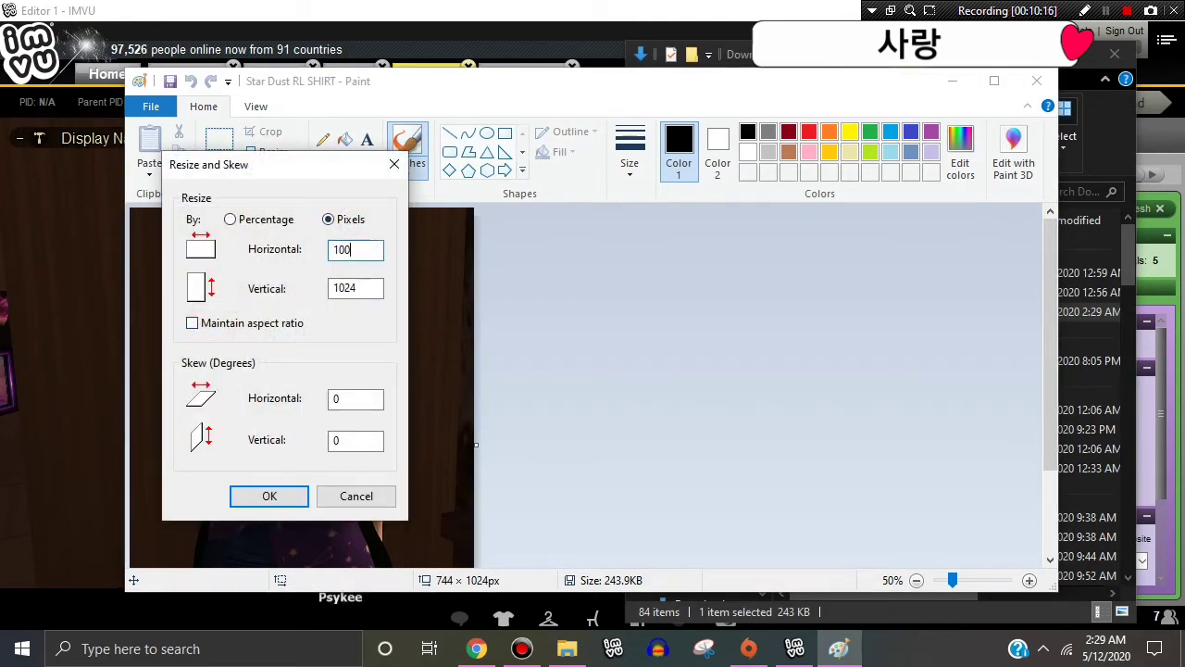
{"action": "double_click", "coordinate": [345, 287]}
{"action": "type", "text": "80"}
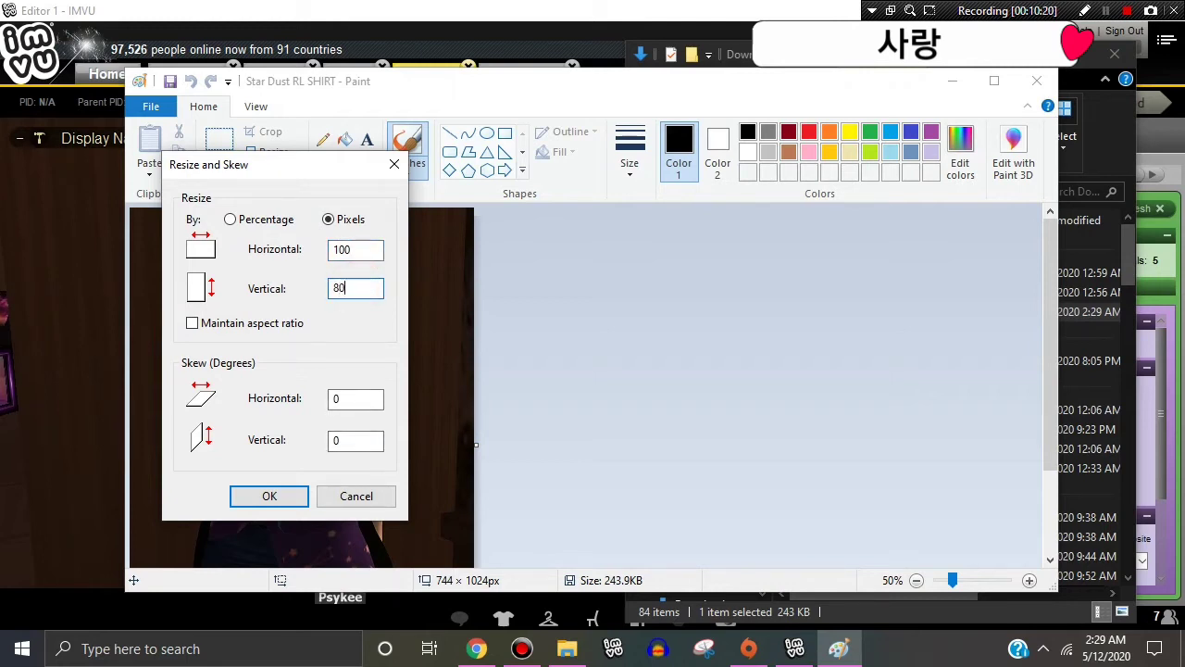
{"action": "key", "text": "Return"}
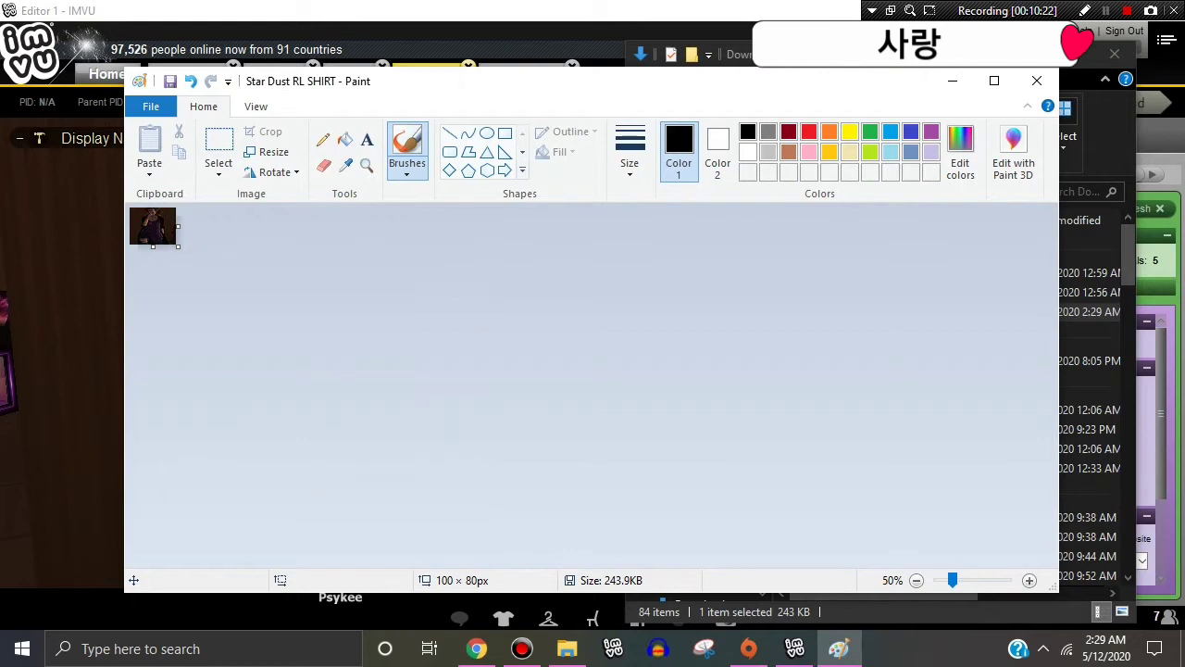
- Check the resized photo up close and save it as Star Dust RL SHIRT sm in the Imvu Create folder
{"action": "left_click", "coordinate": [1029, 580]}
{"action": "left_click", "coordinate": [1029, 579]}
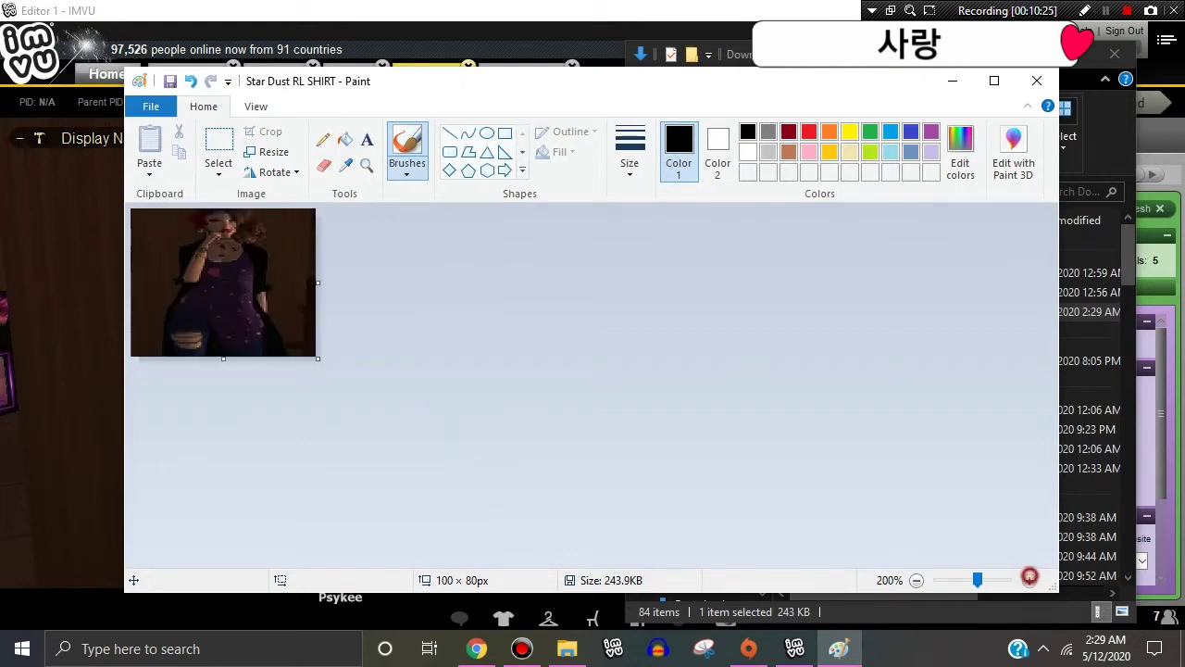
{"action": "left_click", "coordinate": [1029, 580]}
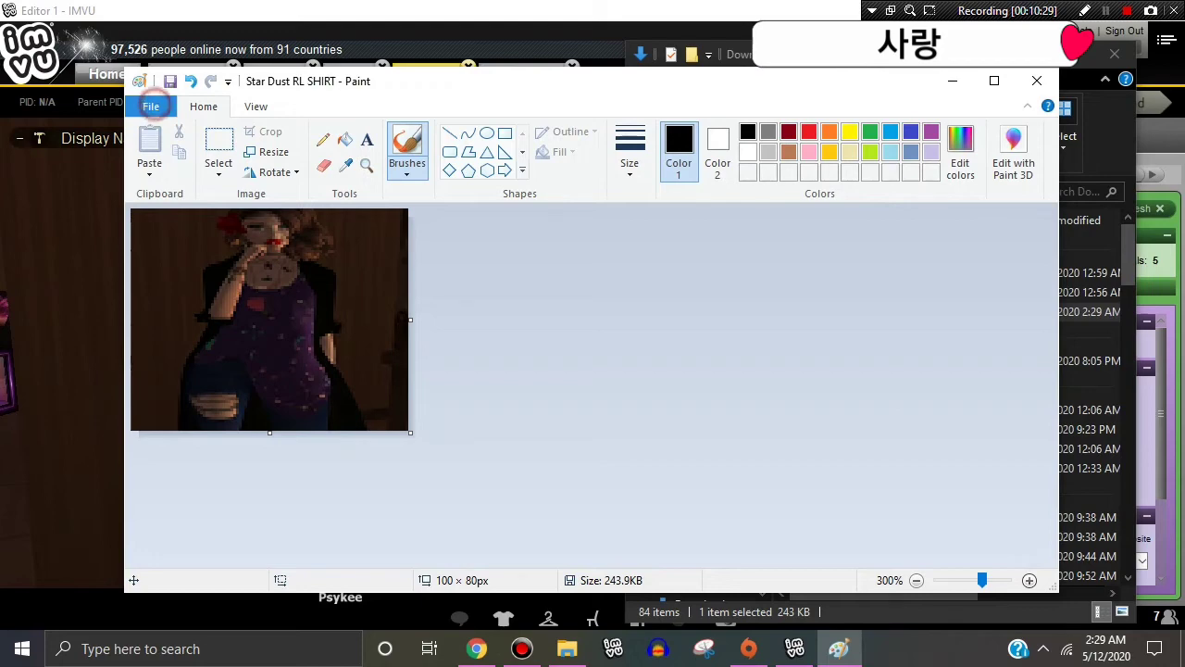
{"action": "left_click", "coordinate": [151, 106]}
{"action": "left_click", "coordinate": [238, 258]}
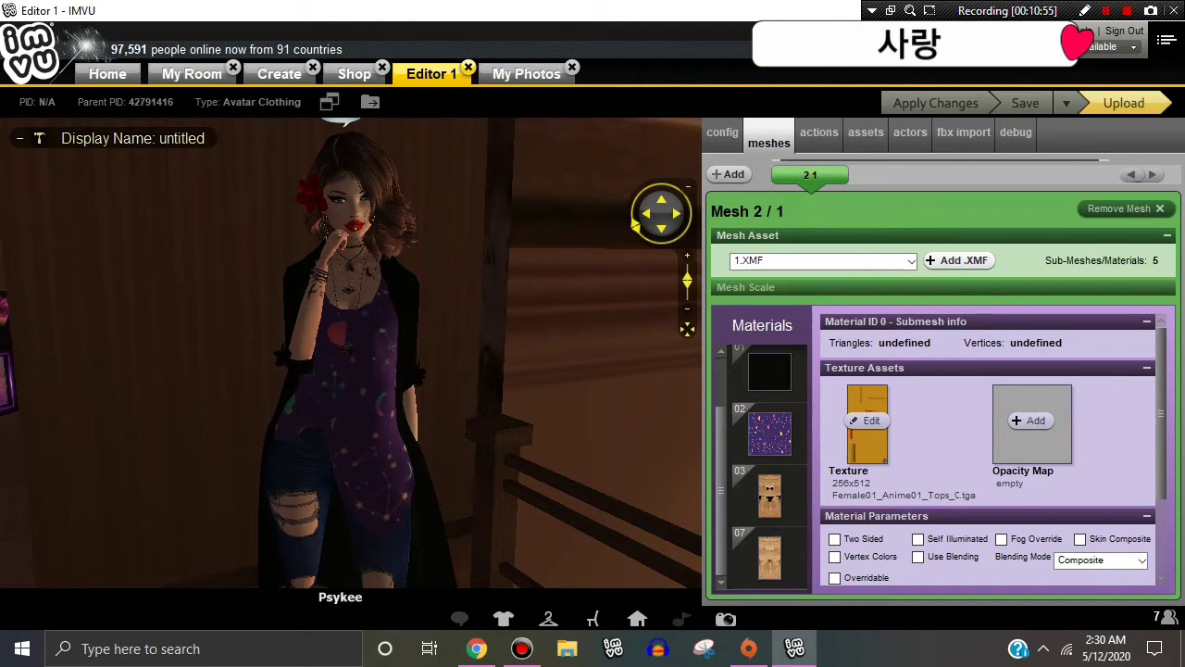
- Close the photo albums in IMVU, check the star-patterned material 02, and start uploading the product
{"action": "scroll", "coordinate": [530, 313], "scroll_direction": "up", "scroll_amount": 3}
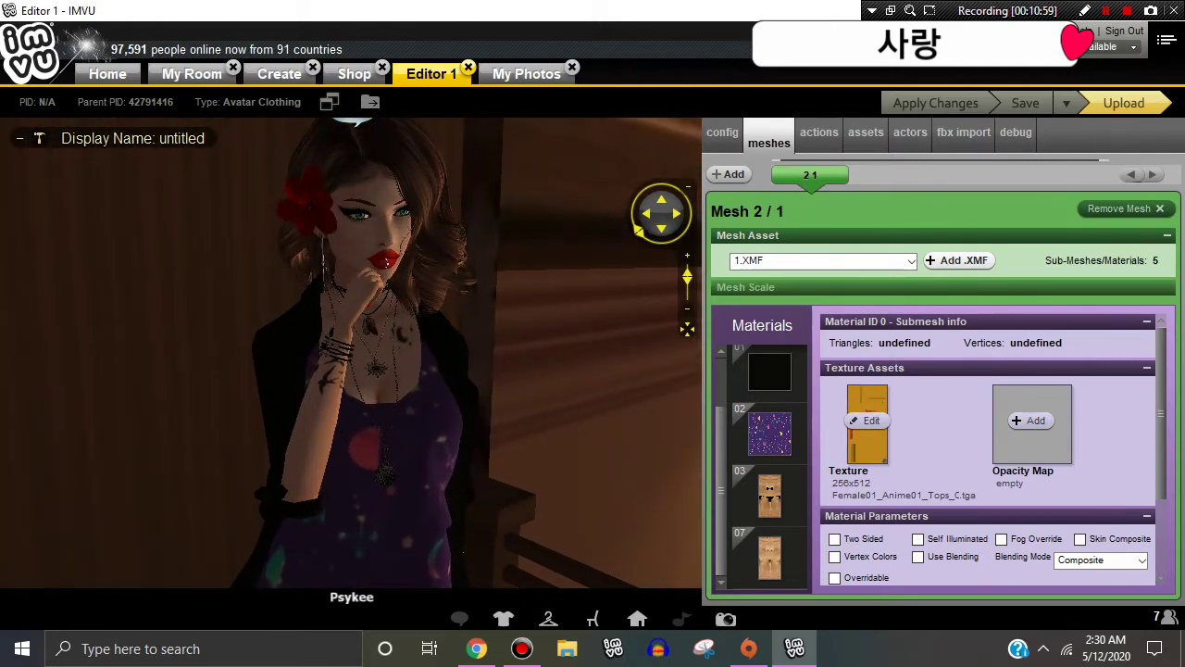
{"action": "left_click", "coordinate": [560, 73]}
{"action": "left_click", "coordinate": [572, 67]}
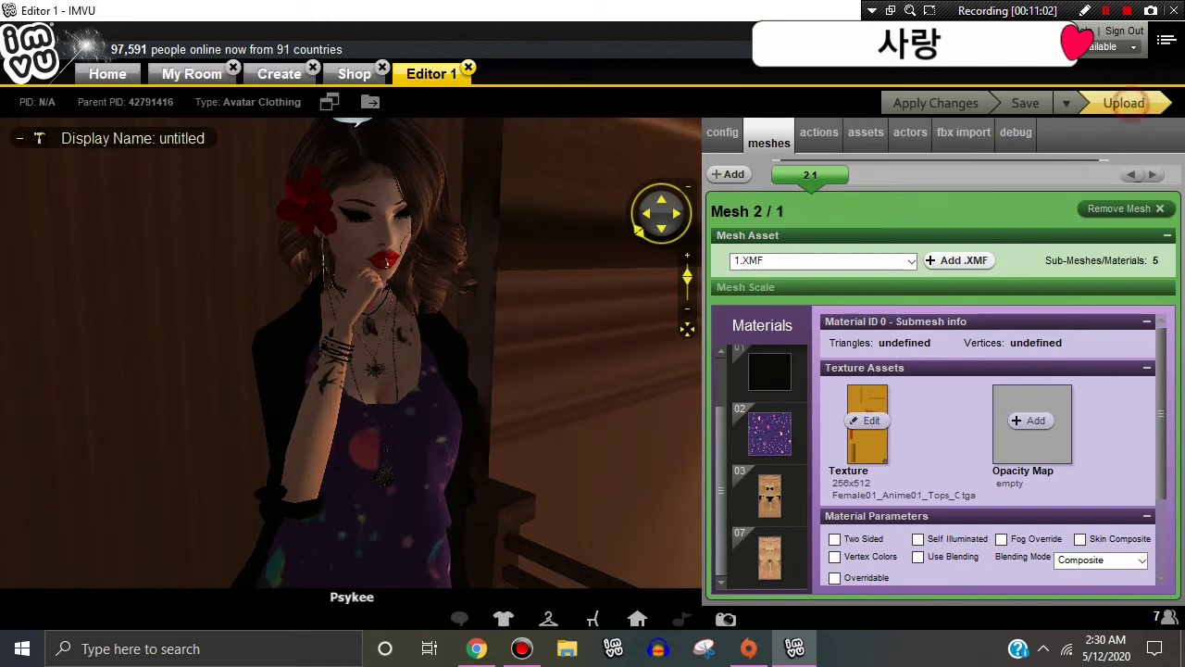
{"action": "scroll", "coordinate": [988, 454], "scroll_direction": "down", "scroll_amount": 3}
{"action": "left_click", "coordinate": [769, 433]}
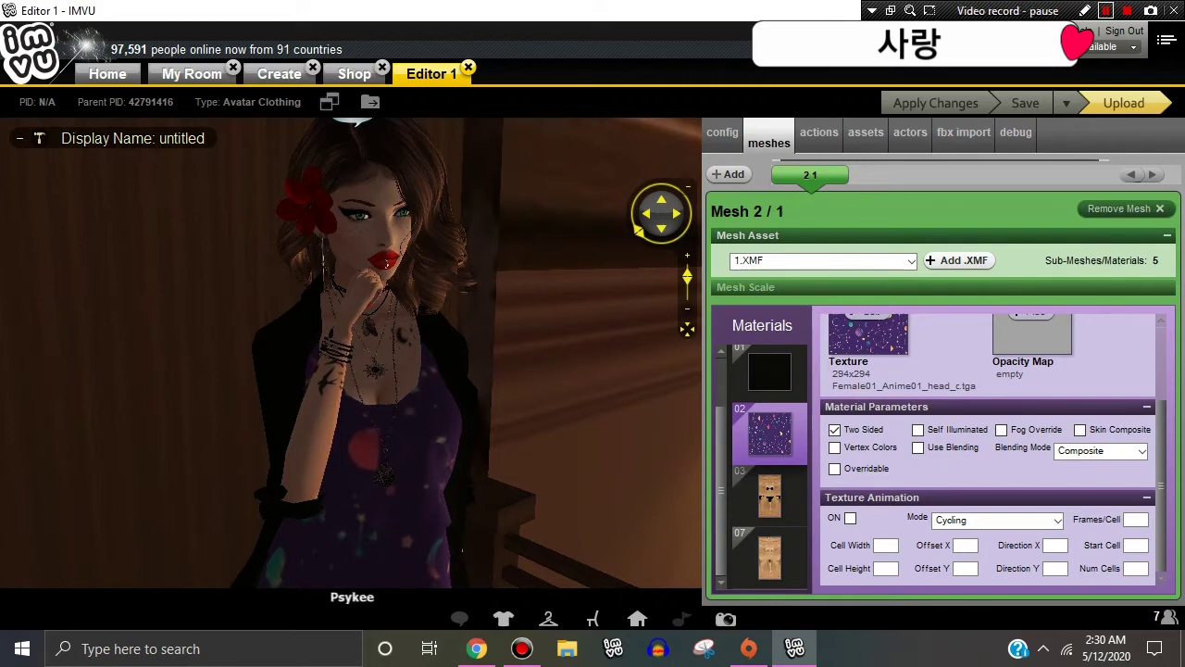
{"action": "left_click", "coordinate": [1123, 103]}
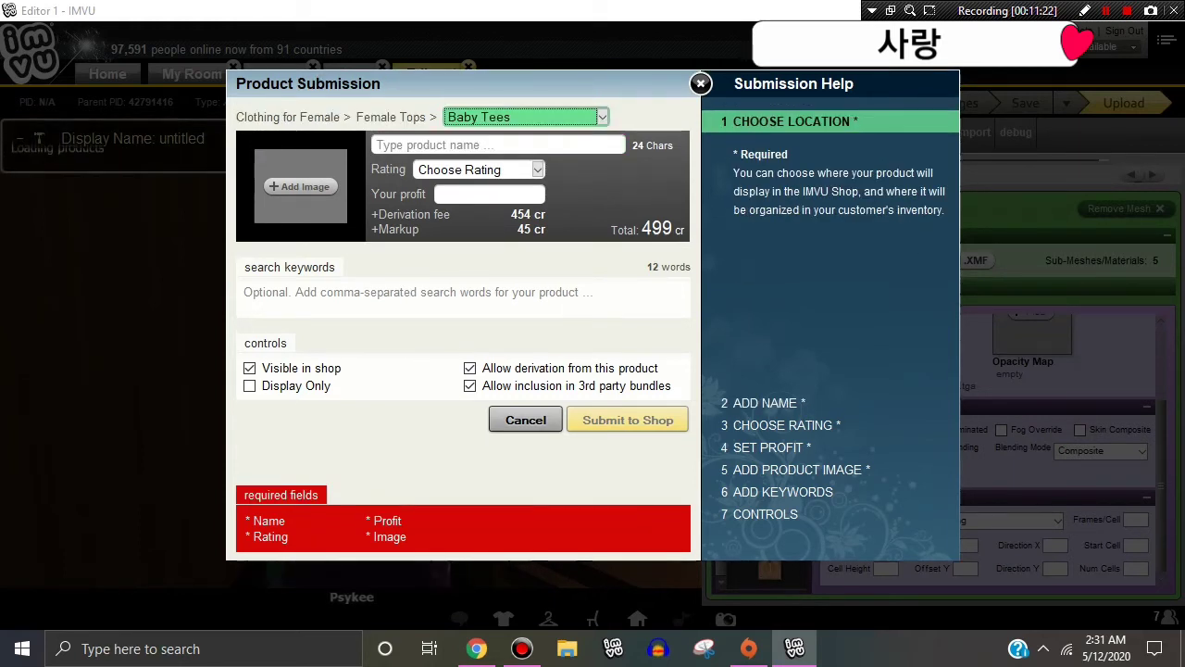
{"action": "left_click", "coordinate": [479, 144]}
{"action": "left_click", "coordinate": [463, 169]}
{"action": "left_click", "coordinate": [640, 188]}
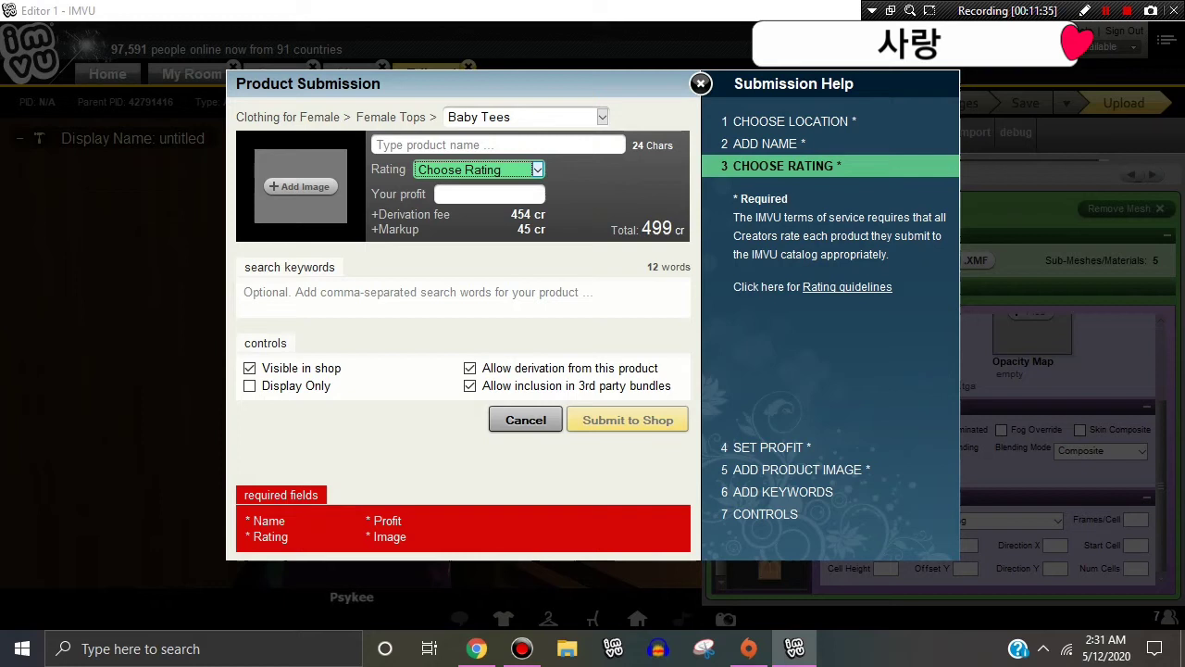
- Add Star Dust RL SHIRT sm from the Imvu Create folder as the product image
{"action": "left_click", "coordinate": [280, 183]}
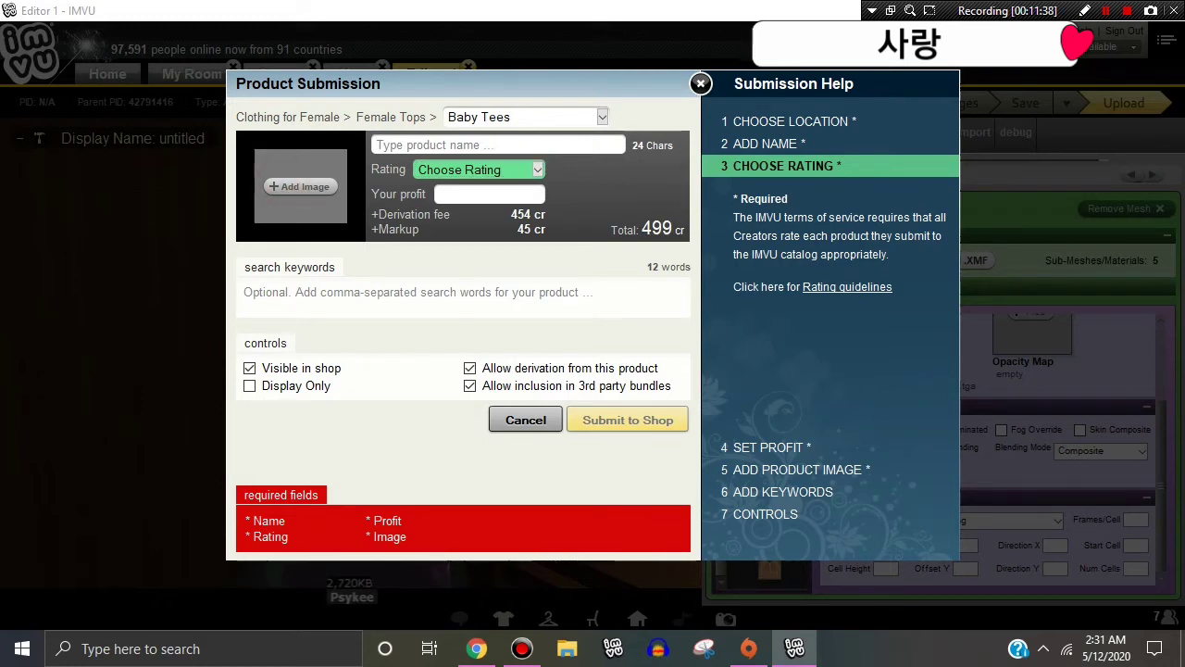
{"action": "left_click", "coordinate": [299, 187]}
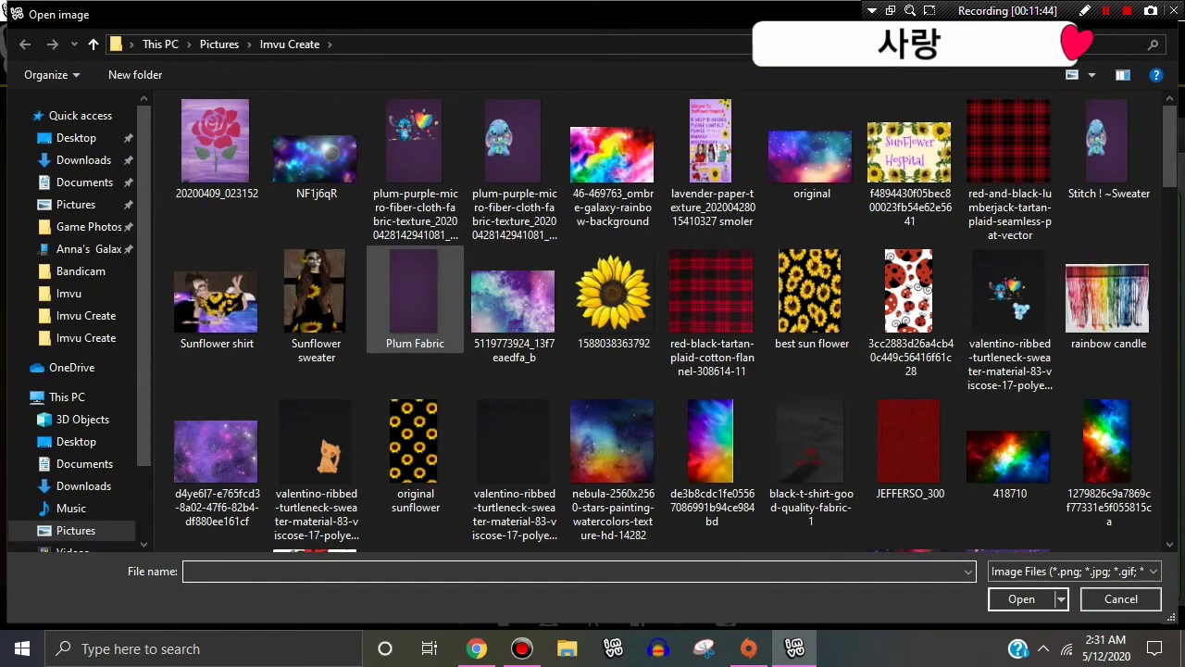
{"action": "scroll", "coordinate": [514, 445], "scroll_direction": "down", "scroll_amount": 5}
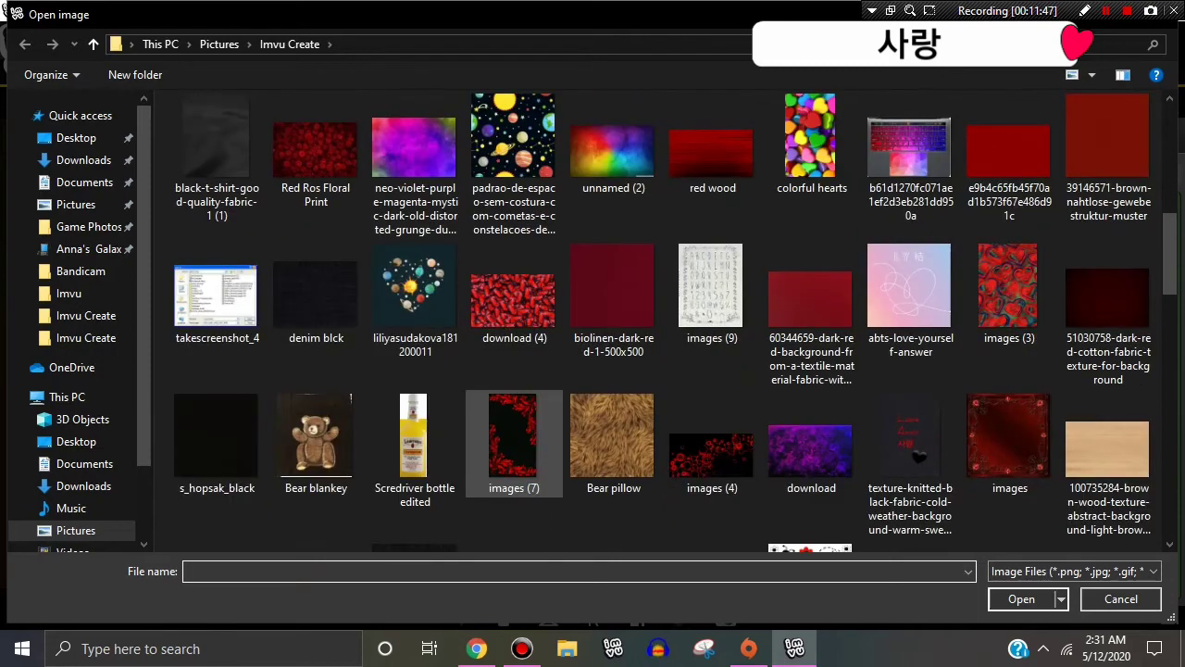
{"action": "scroll", "coordinate": [513, 444], "scroll_direction": "down", "scroll_amount": 3}
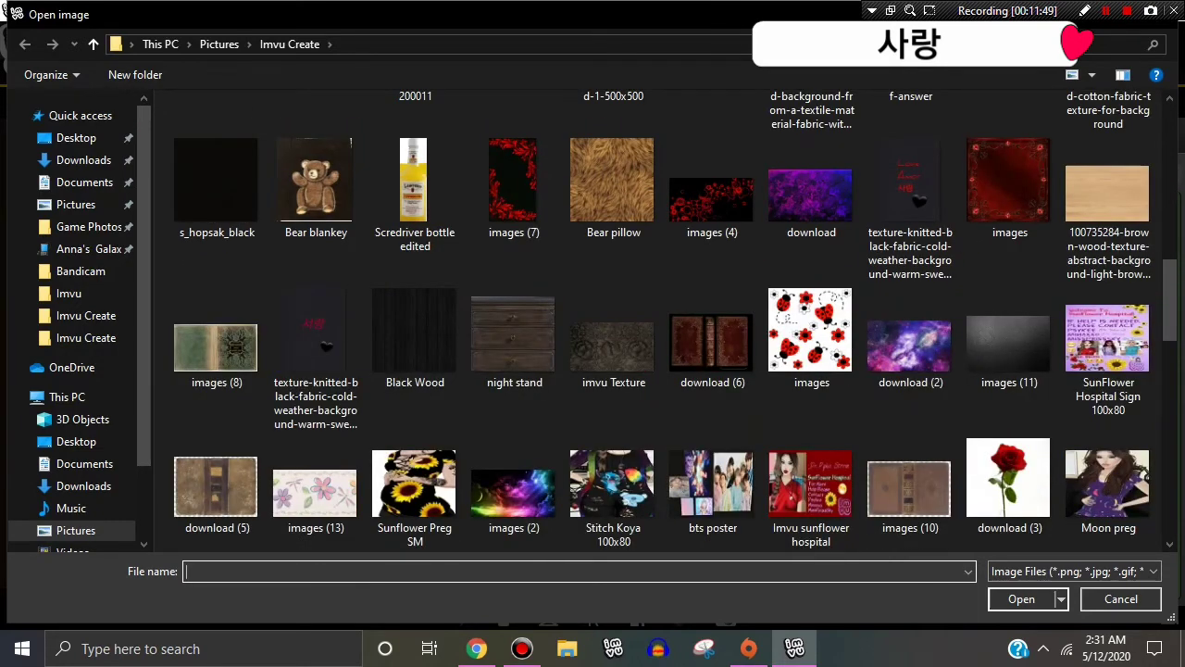
{"action": "scroll", "coordinate": [514, 370], "scroll_direction": "down", "scroll_amount": 3}
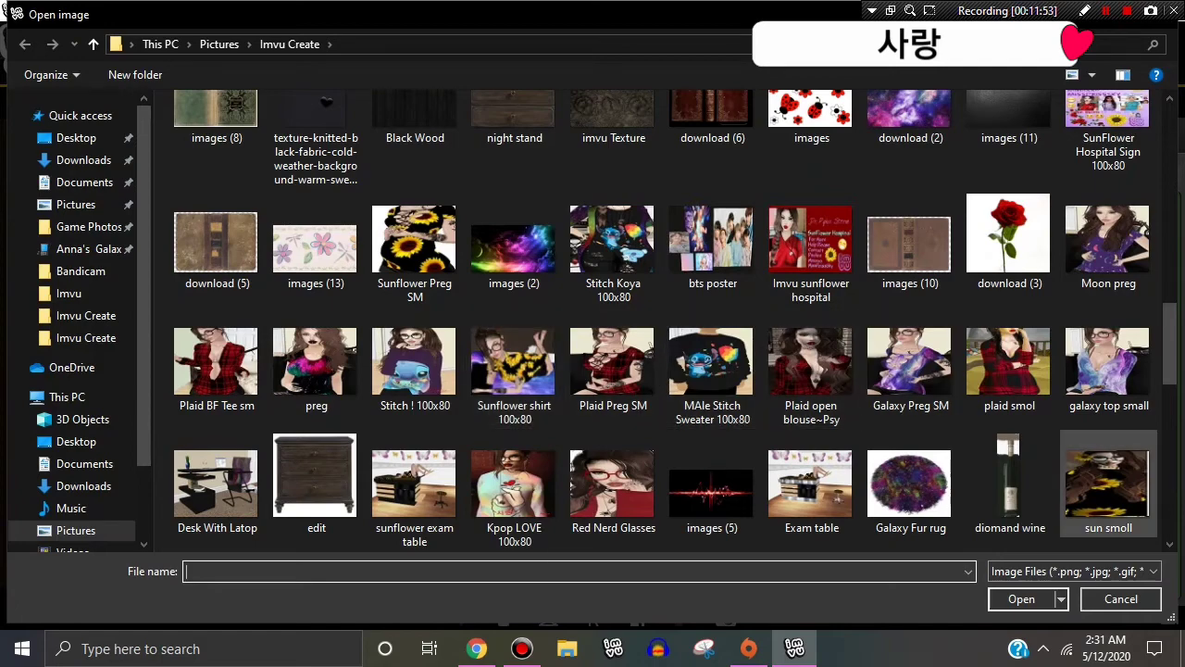
{"action": "scroll", "coordinate": [1107, 481], "scroll_direction": "down", "scroll_amount": 3}
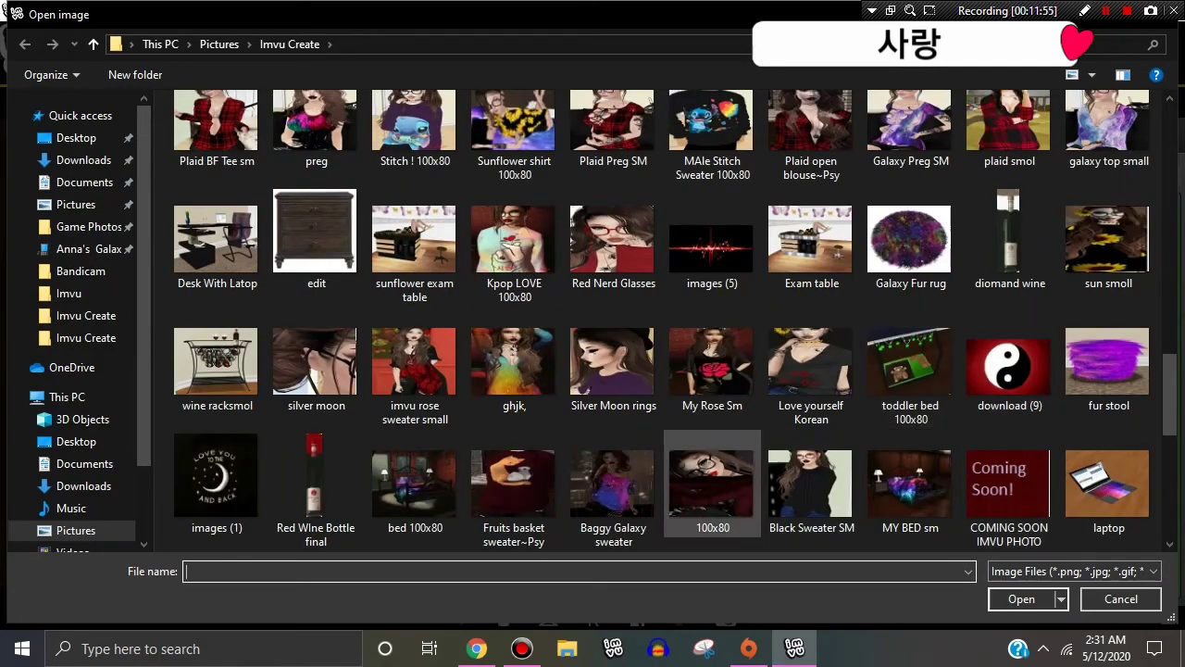
{"action": "scroll", "coordinate": [810, 371], "scroll_direction": "down", "scroll_amount": 5}
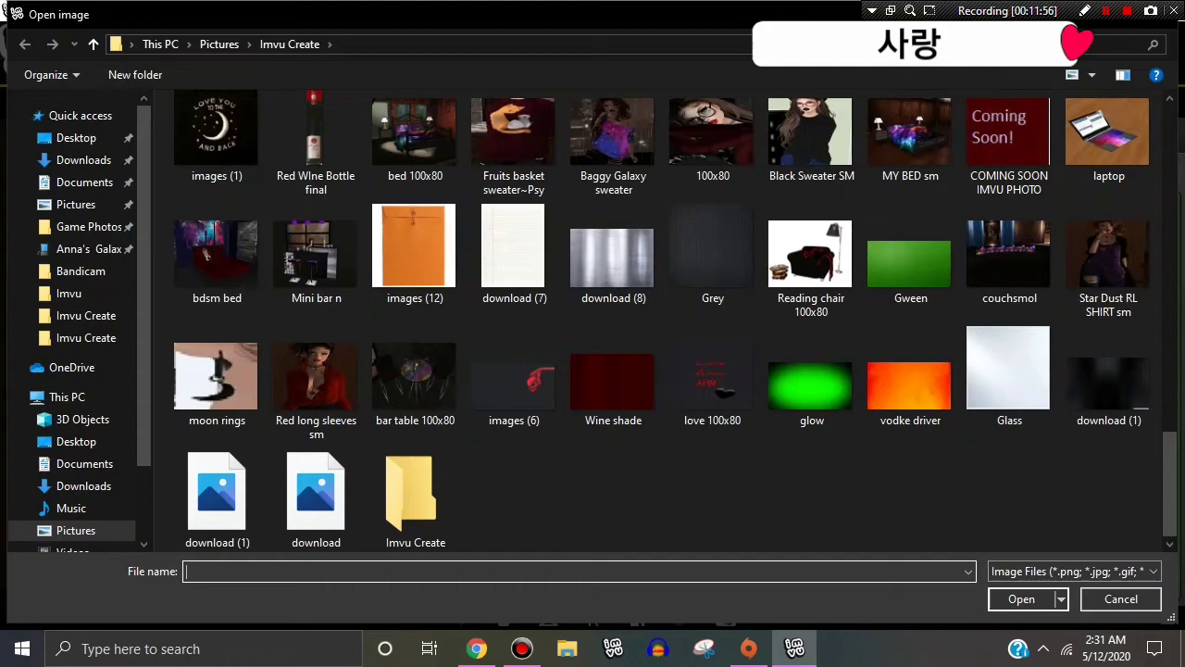
{"action": "scroll", "coordinate": [1102, 370], "scroll_direction": "up", "scroll_amount": 2}
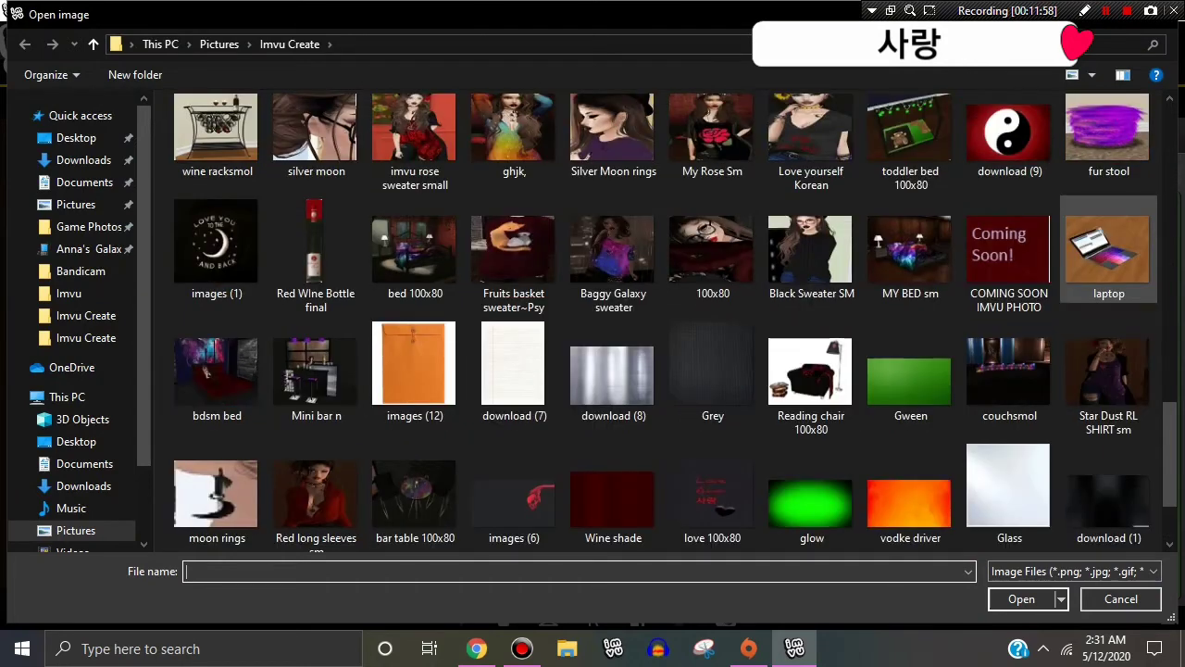
{"action": "left_click", "coordinate": [1107, 370]}
{"action": "left_click", "coordinate": [1023, 599]}
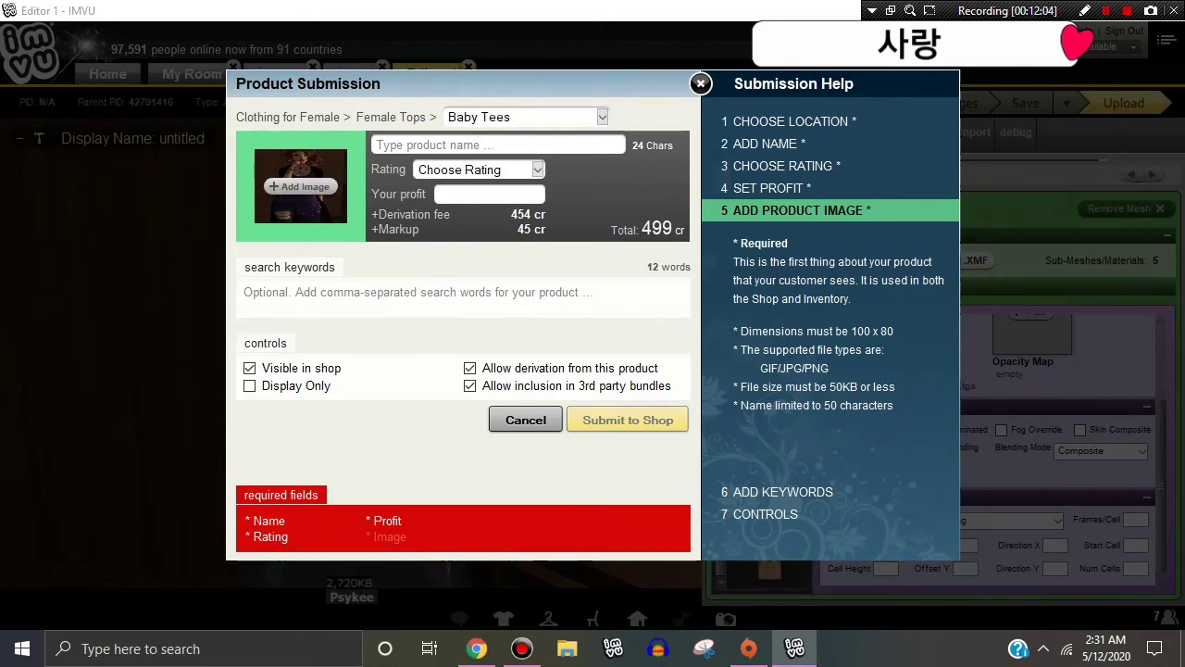
- Name the product Star Dust RL Tee~Psy and rate it General Audience
{"action": "left_click", "coordinate": [418, 144]}
{"action": "type", "text": "Star Dust"}
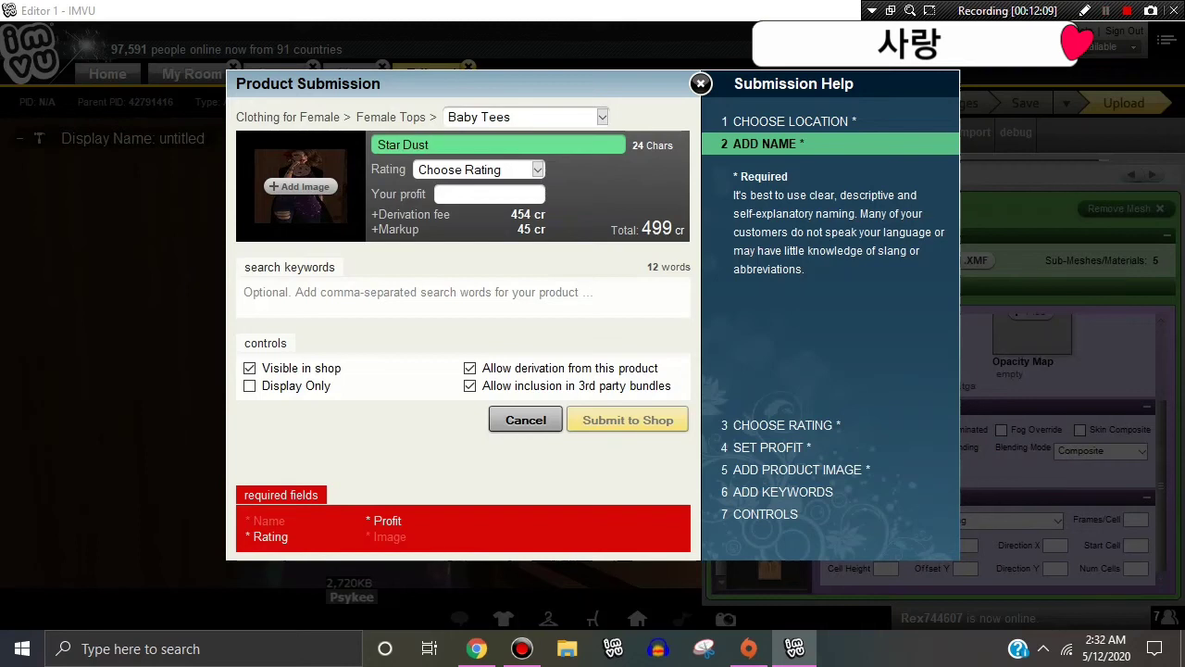
{"action": "type", "text": " RL"}
{"action": "left_click", "coordinate": [601, 291]}
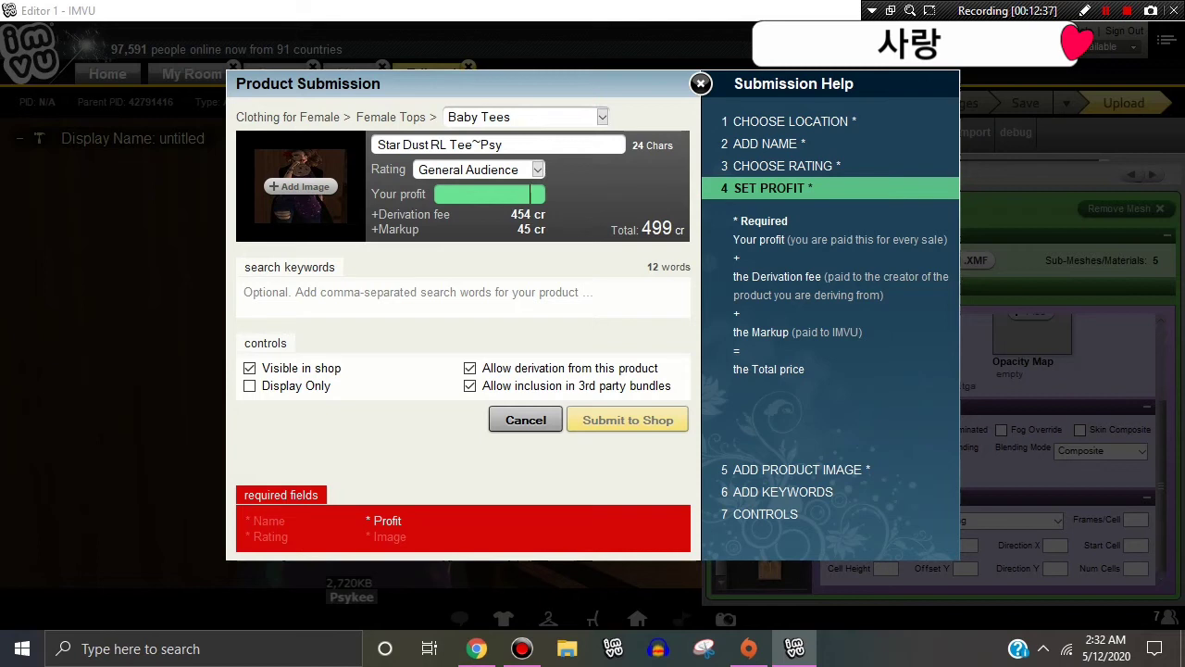
- Set the profit to 10 credits and disallow derivation from this product
{"action": "type", "text": "2"}
{"action": "key", "text": "BackSpace"}
{"action": "type", "text": "10"}
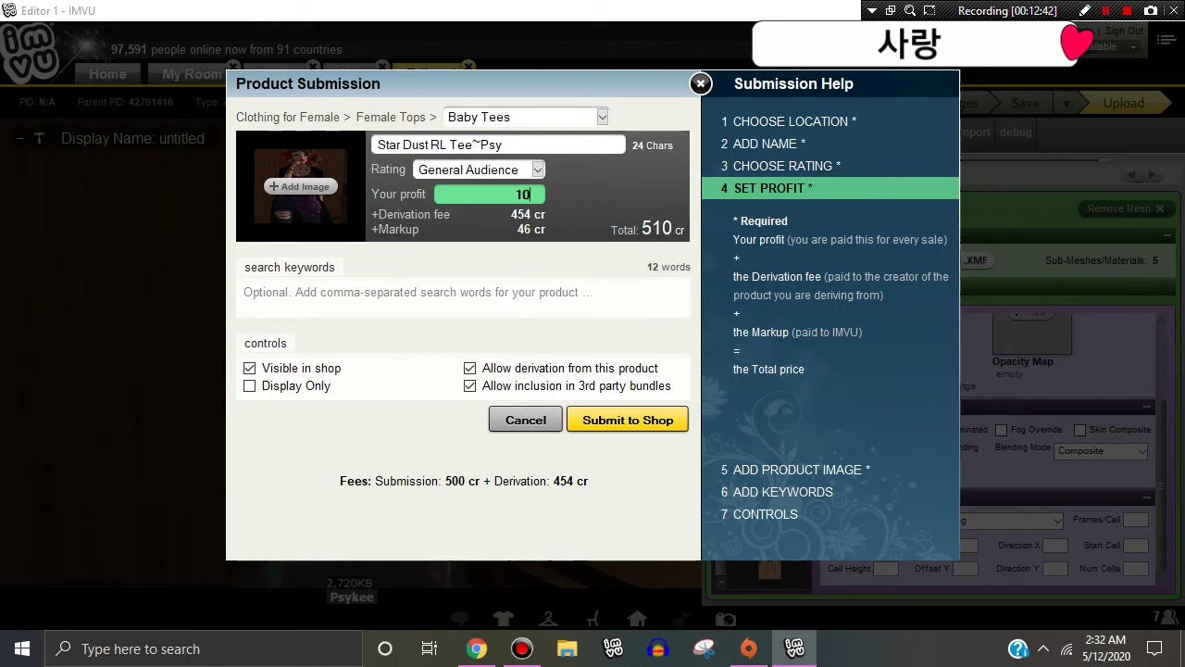
{"action": "left_click", "coordinate": [503, 289]}
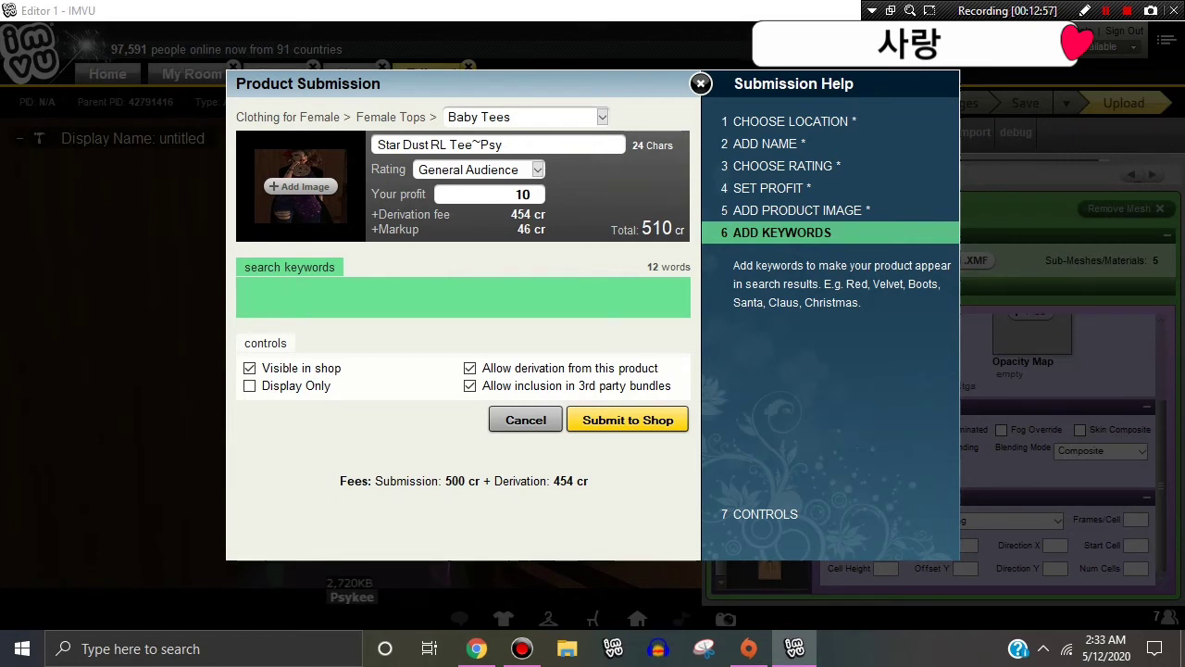
{"action": "left_click", "coordinate": [491, 368]}
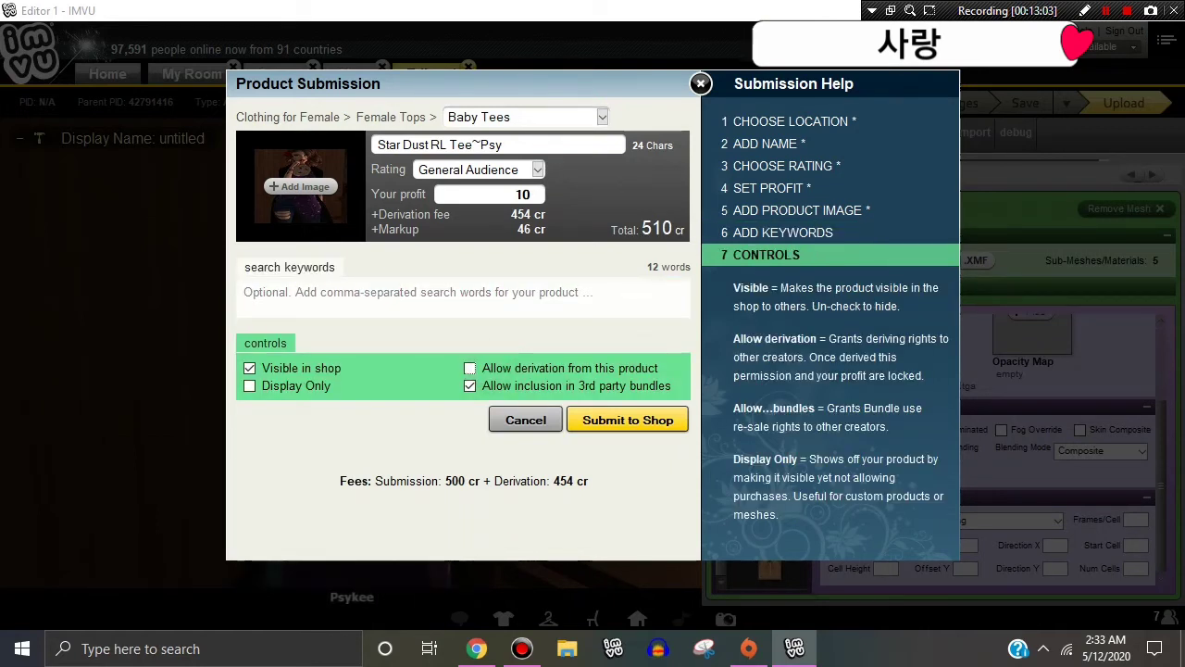
- Keep Baby Tees as the location and enter the search keywords Psy, the creator's username, Star Dust, Tee, RL, Long Cardi, Long Cardi RL and GA
{"action": "left_click", "coordinate": [495, 114]}
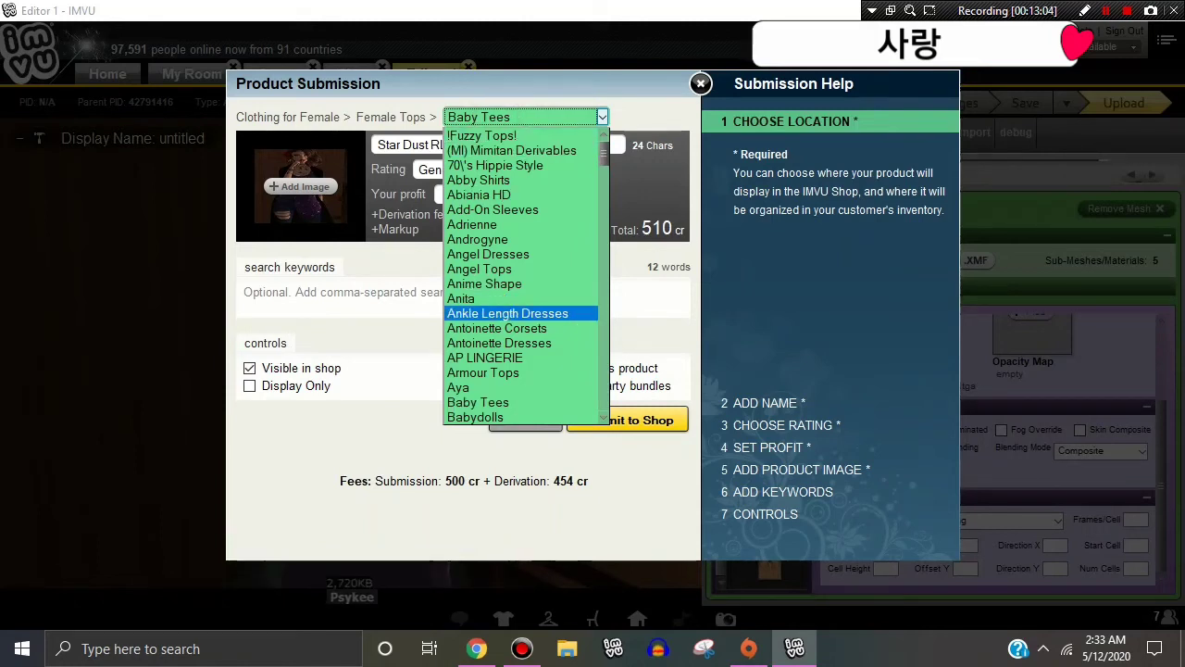
{"action": "left_click", "coordinate": [382, 292]}
{"action": "left_click", "coordinate": [384, 294]}
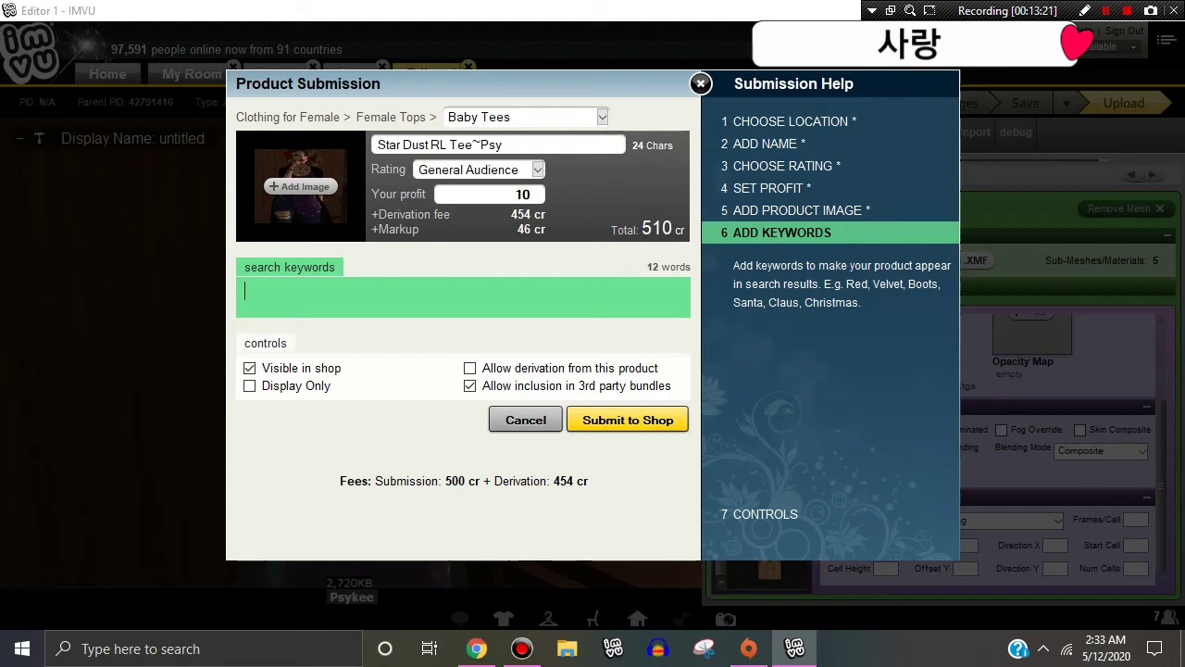
{"action": "type", "text": "Psy,"}
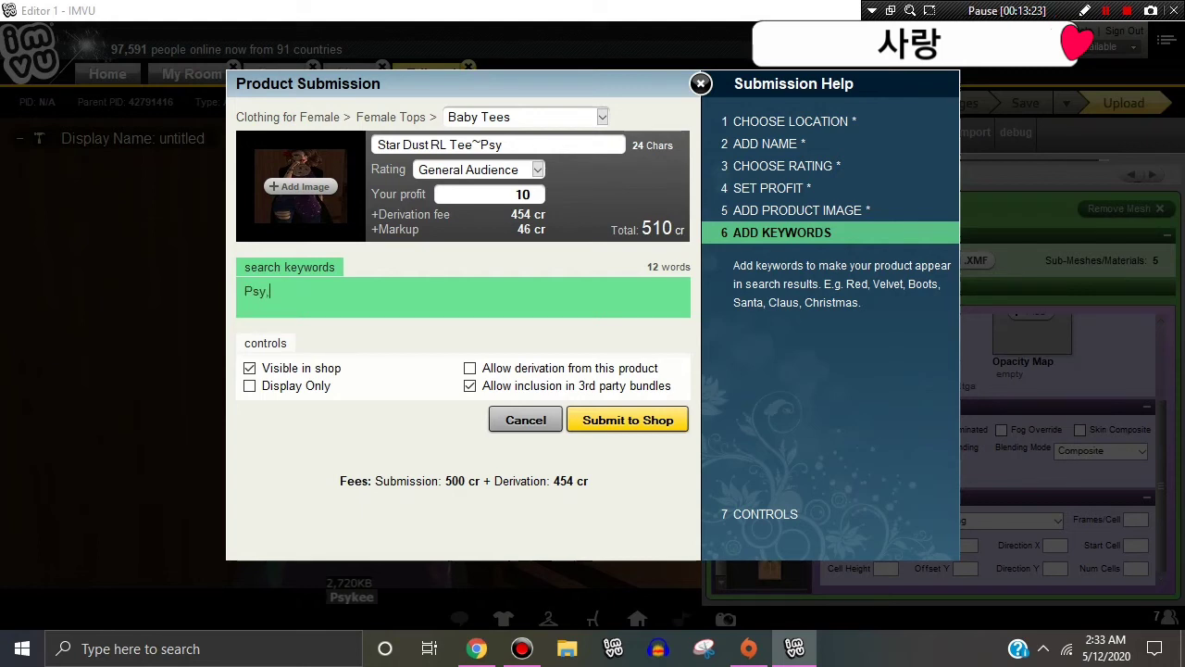
{"action": "type", "text": " Psykee, Star Dust, Tee, RL,"}
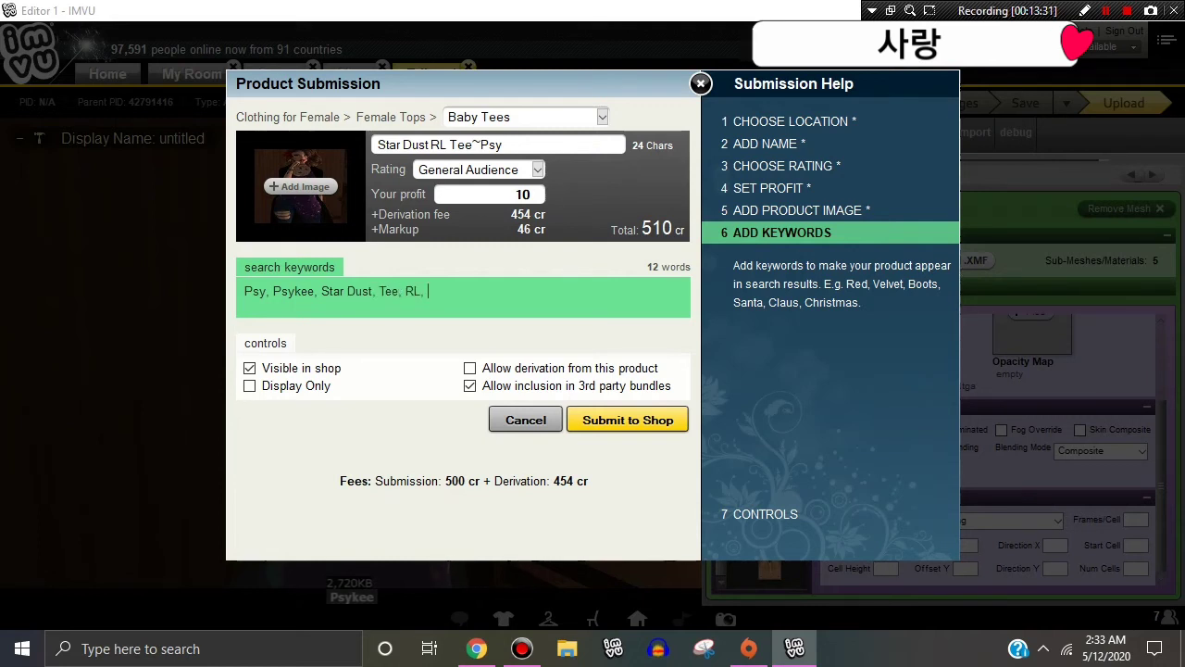
{"action": "type", "text": "ong Cardi, Lond"}
{"action": "key", "text": "BackSpace"}
{"action": "type", "text": "g Cardi"}
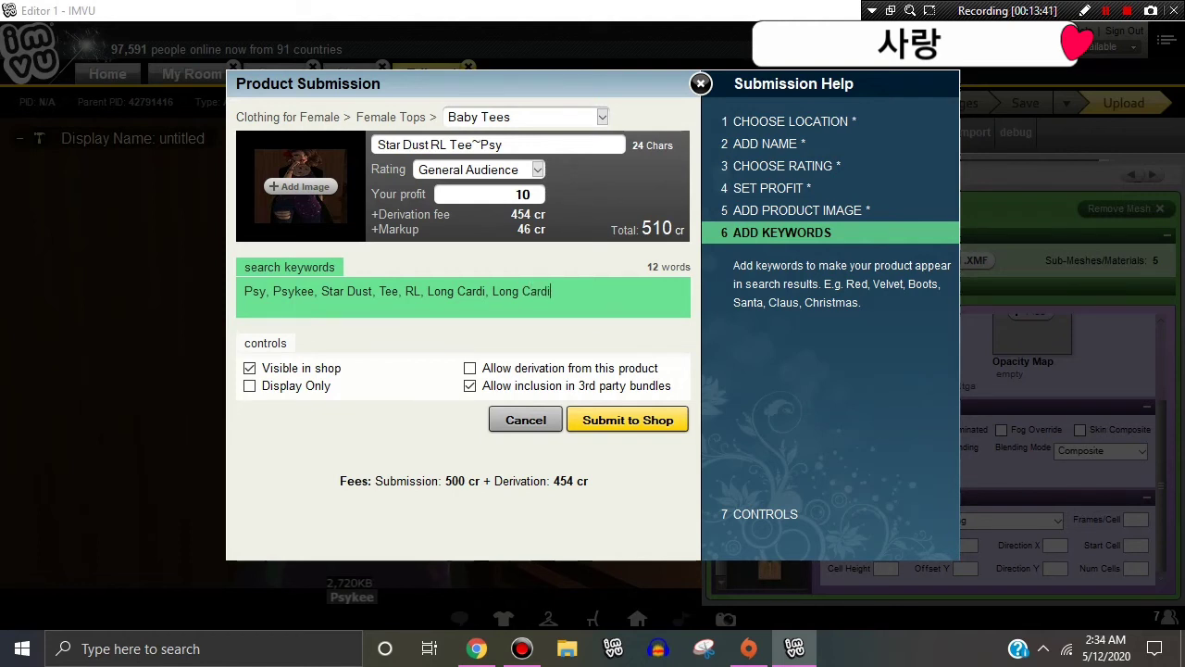
{"action": "type", "text": " RL, GA,"}
{"action": "key", "text": "Tab"}
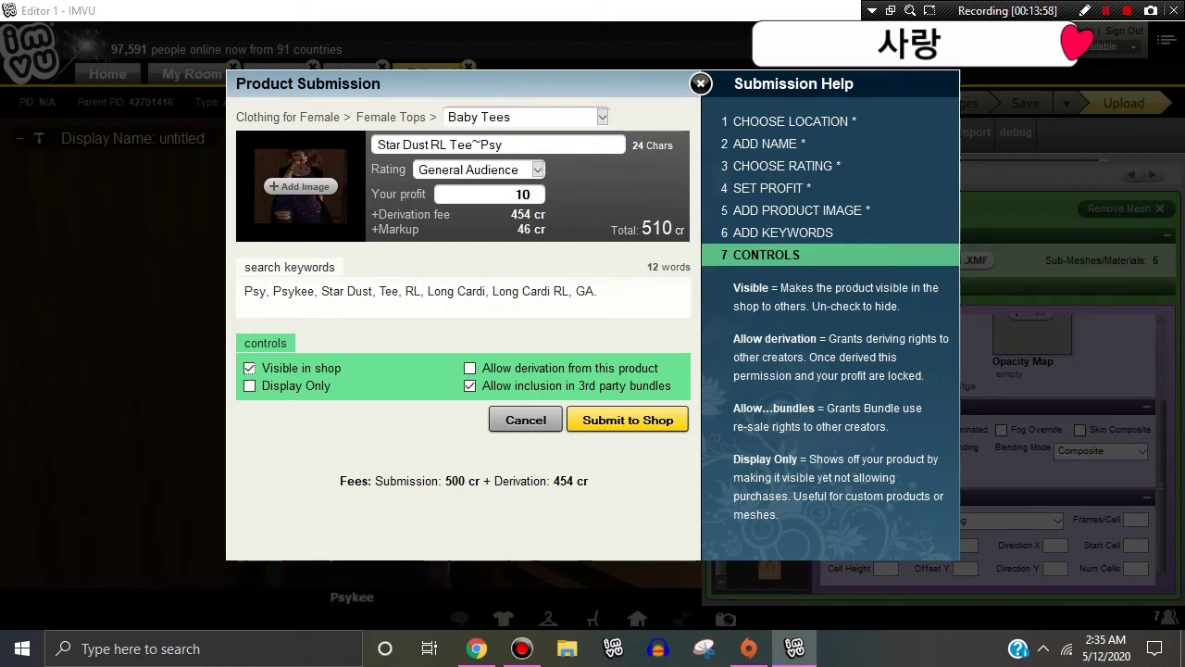
- Review the available product ratings and keep General Audience selected
{"action": "left_click", "coordinate": [481, 172]}
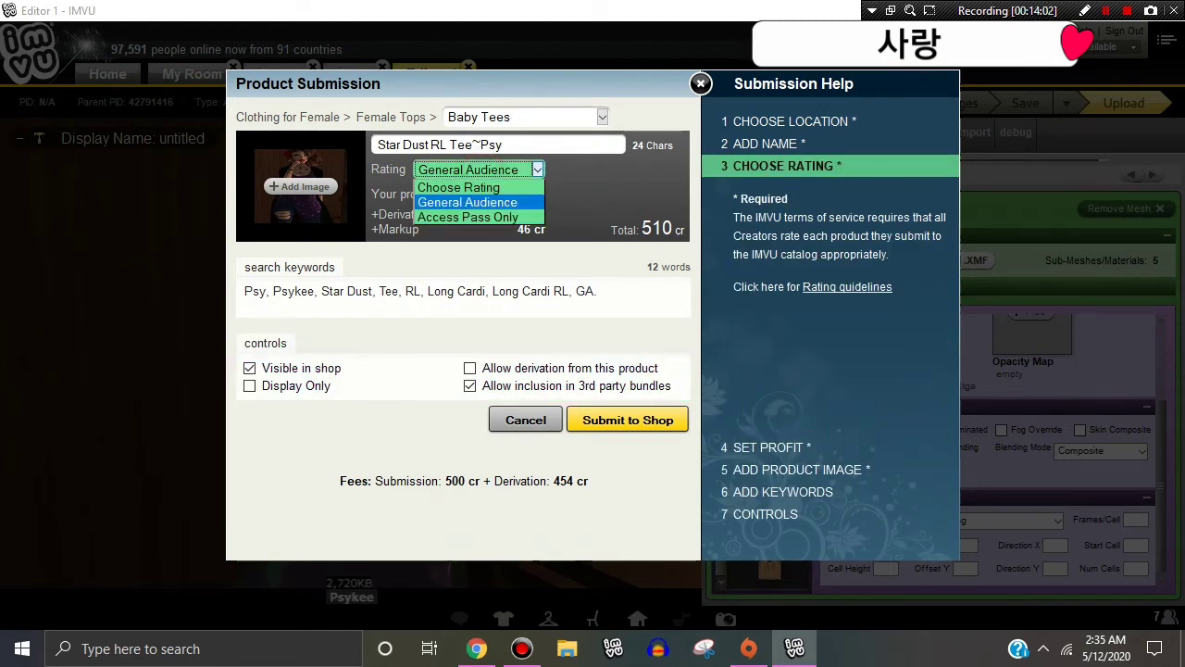
{"action": "left_click", "coordinate": [514, 202]}
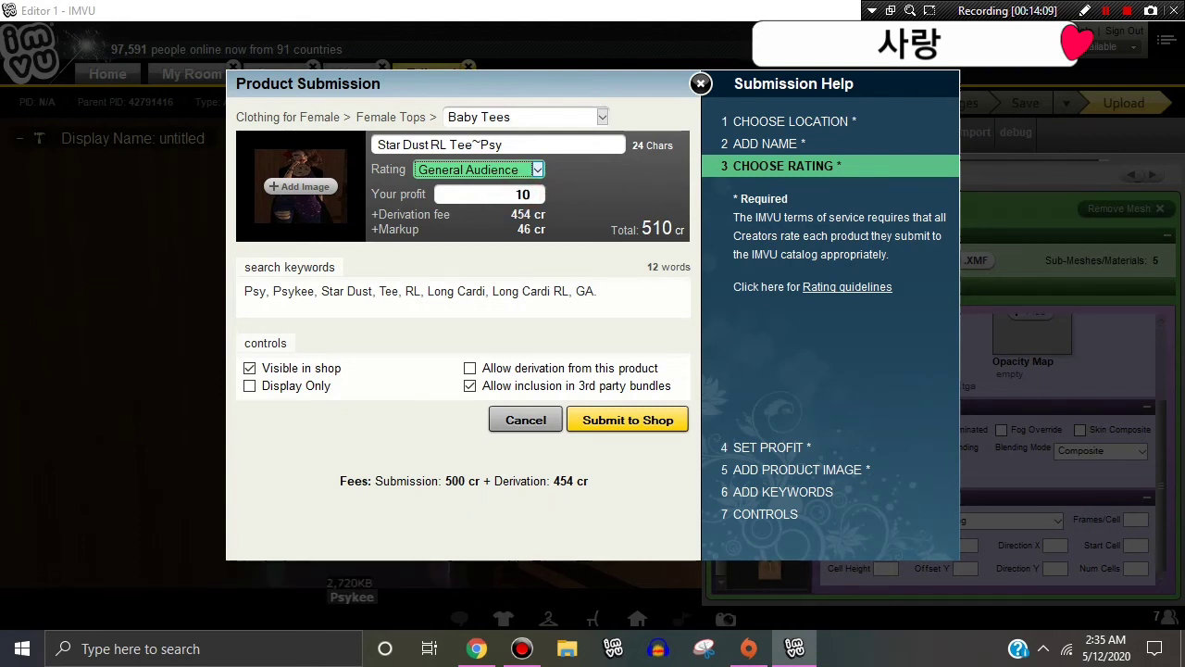
{"action": "left_click", "coordinate": [519, 191]}
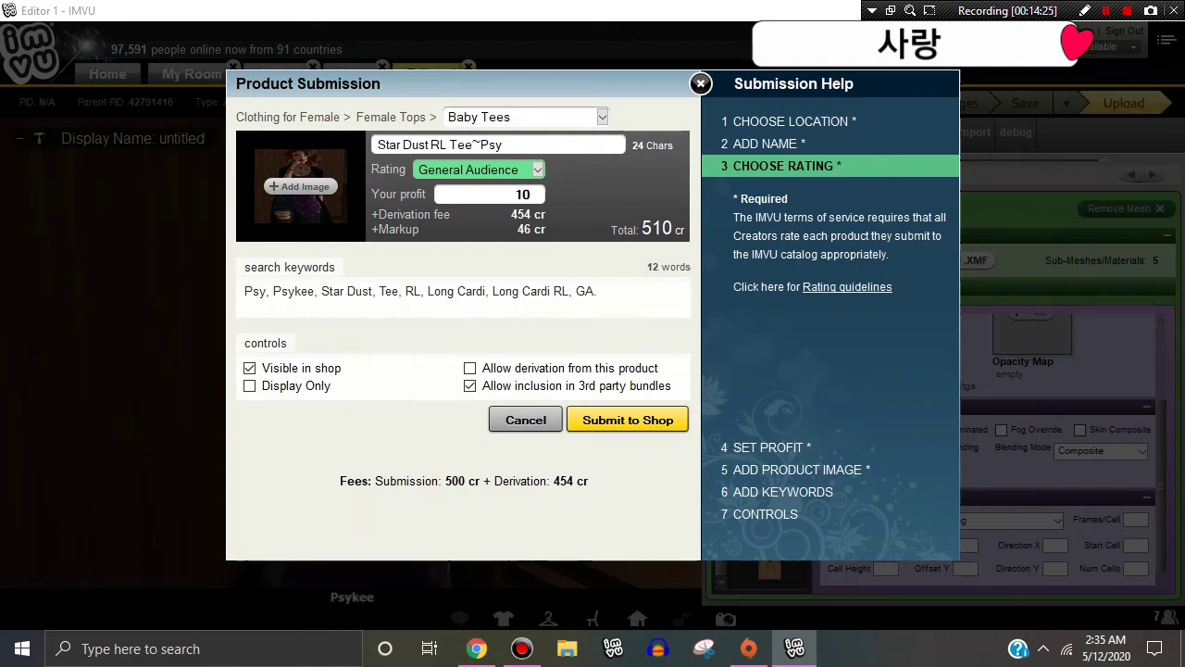
- Disallow inclusion in 3rd party bundles, leaving the product visible in the shop and not display only
{"action": "left_click", "coordinate": [611, 387]}
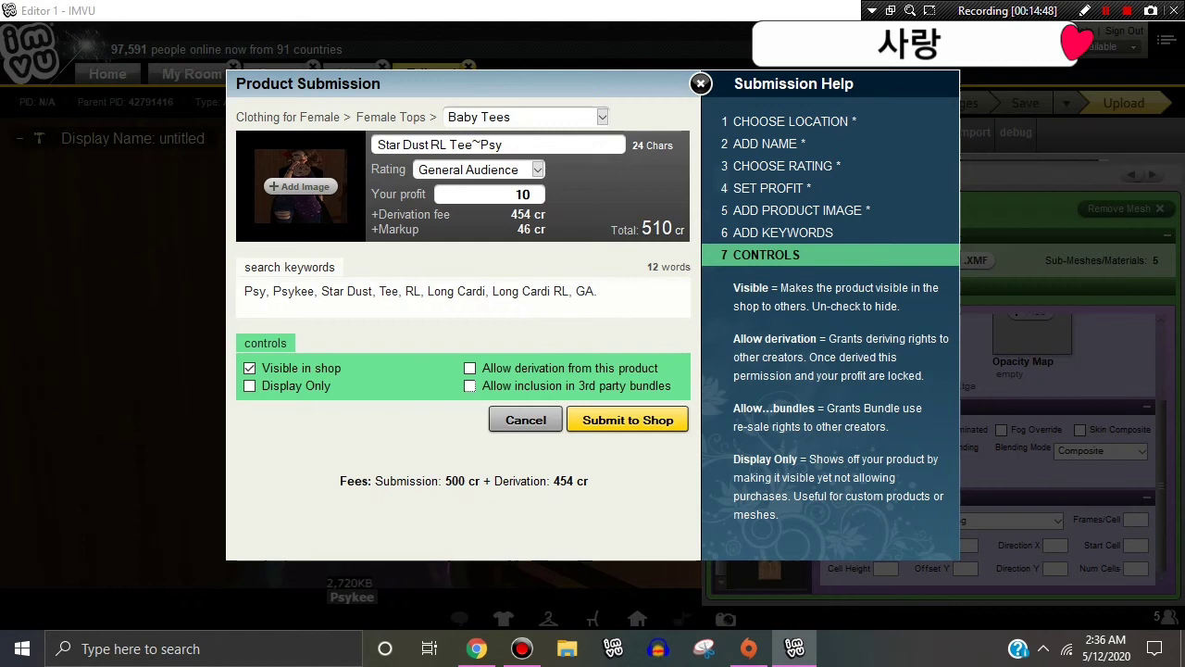
{"action": "left_click", "coordinate": [295, 387]}
{"action": "left_click", "coordinate": [321, 384]}
{"action": "left_click", "coordinate": [302, 364]}
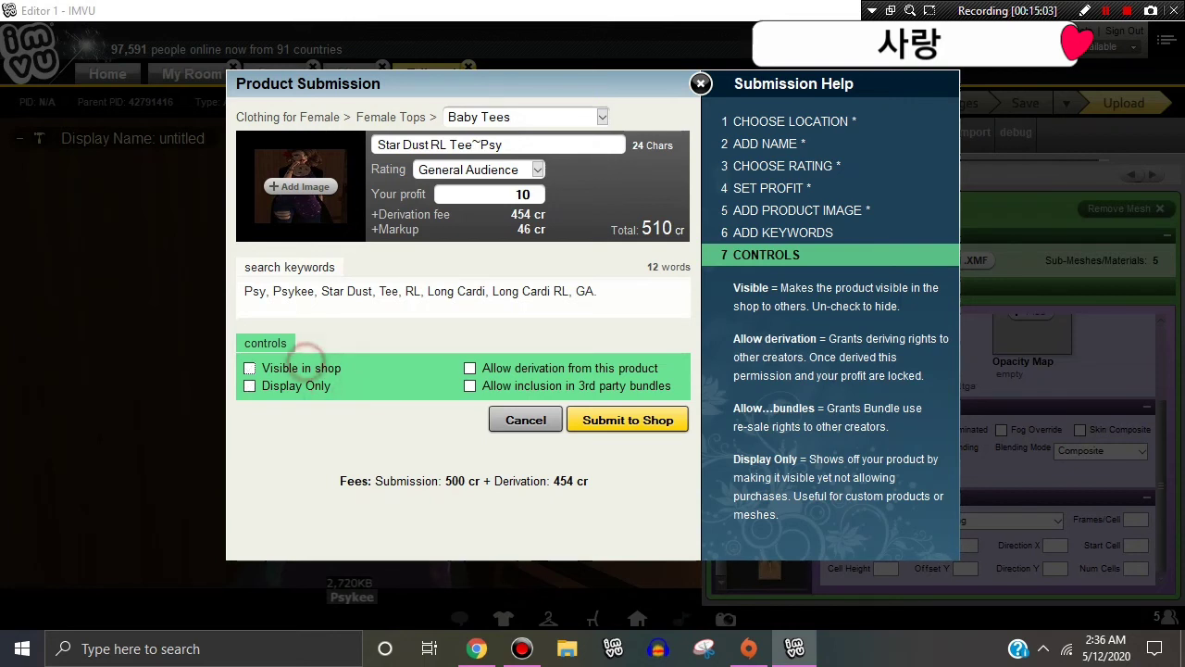
{"action": "left_click", "coordinate": [302, 366]}
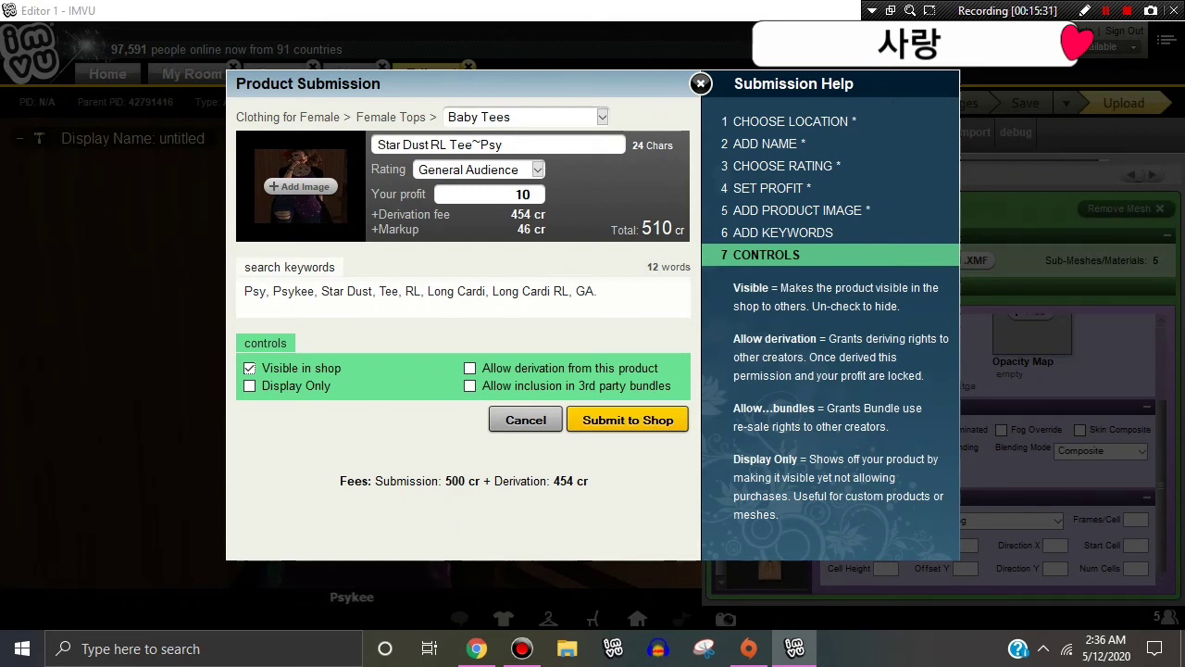
- Submit the product to the shop and publish it from its product page in the browser
{"action": "left_click", "coordinate": [633, 419]}
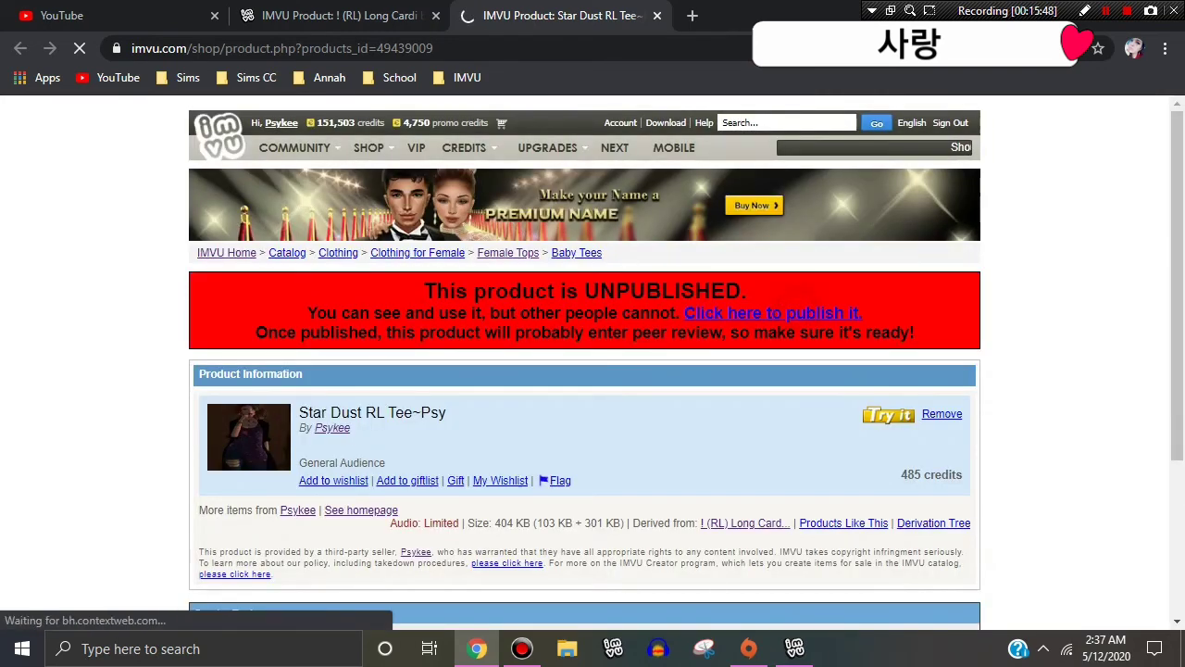
{"action": "left_click", "coordinate": [773, 313]}
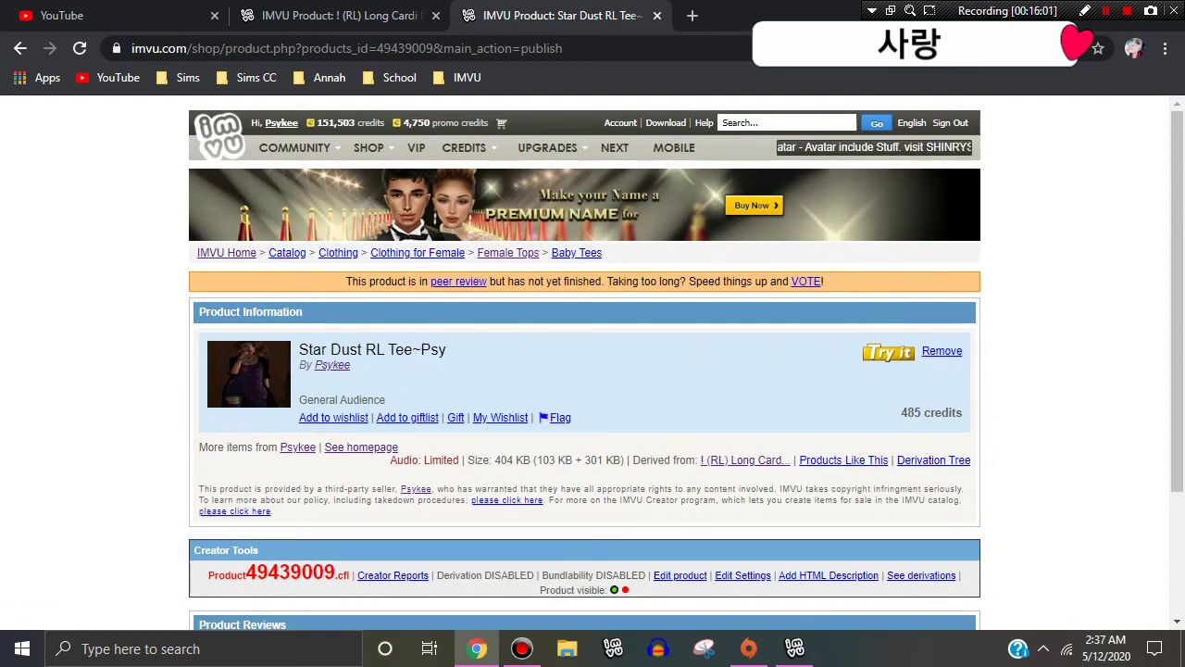
- Return to IMVU, dismiss the blank product submission form, and close the editor and the shop
{"action": "left_click", "coordinate": [795, 648]}
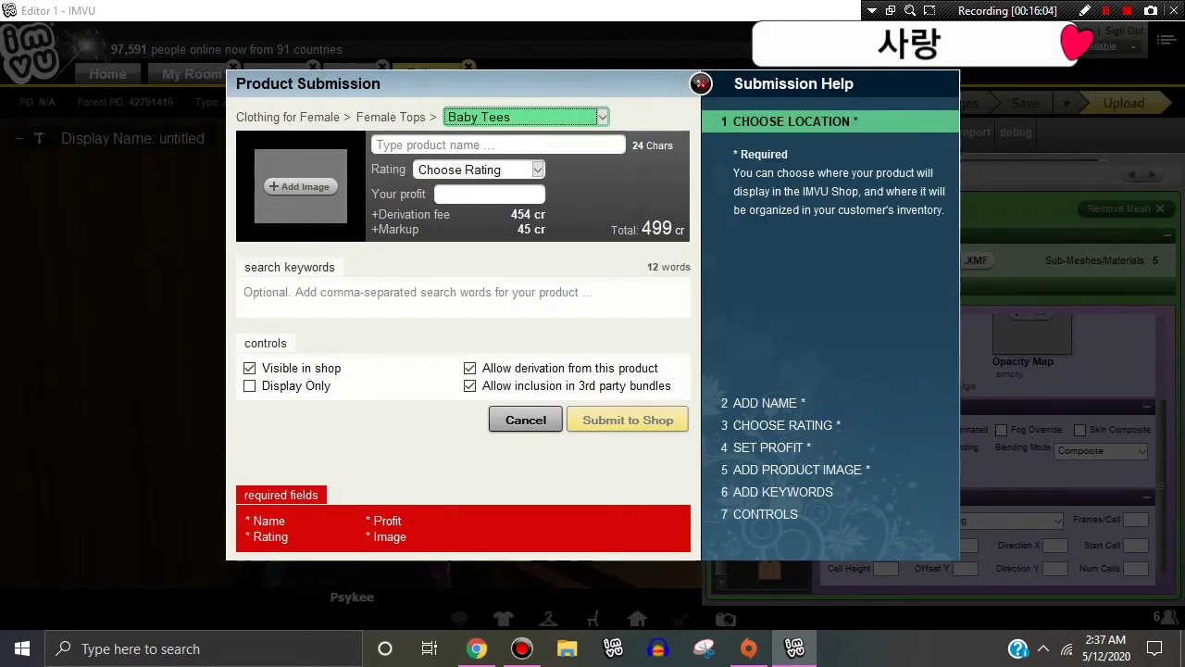
{"action": "left_click", "coordinate": [700, 84]}
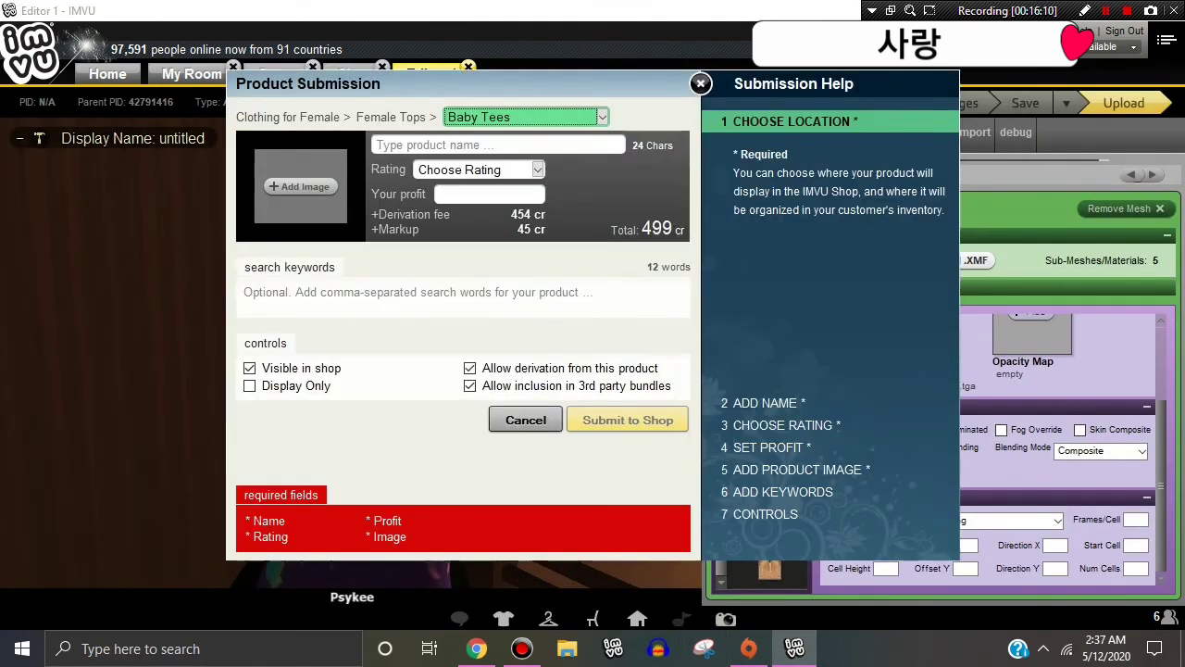
{"action": "left_click", "coordinate": [700, 84]}
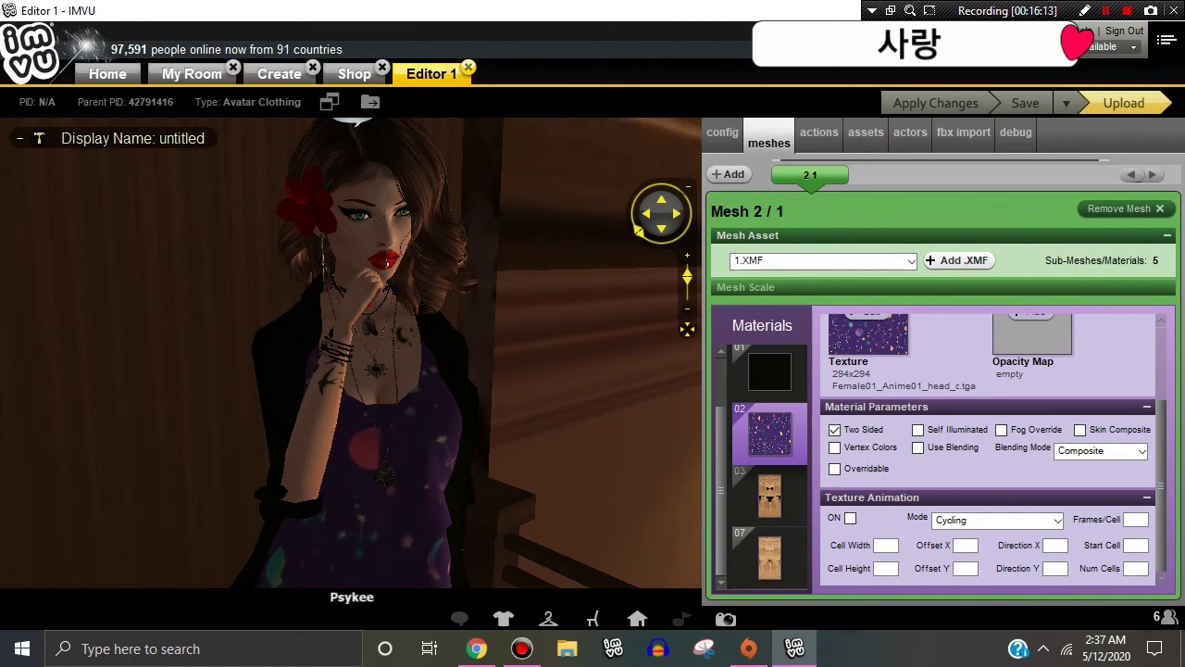
{"action": "left_click", "coordinate": [469, 68]}
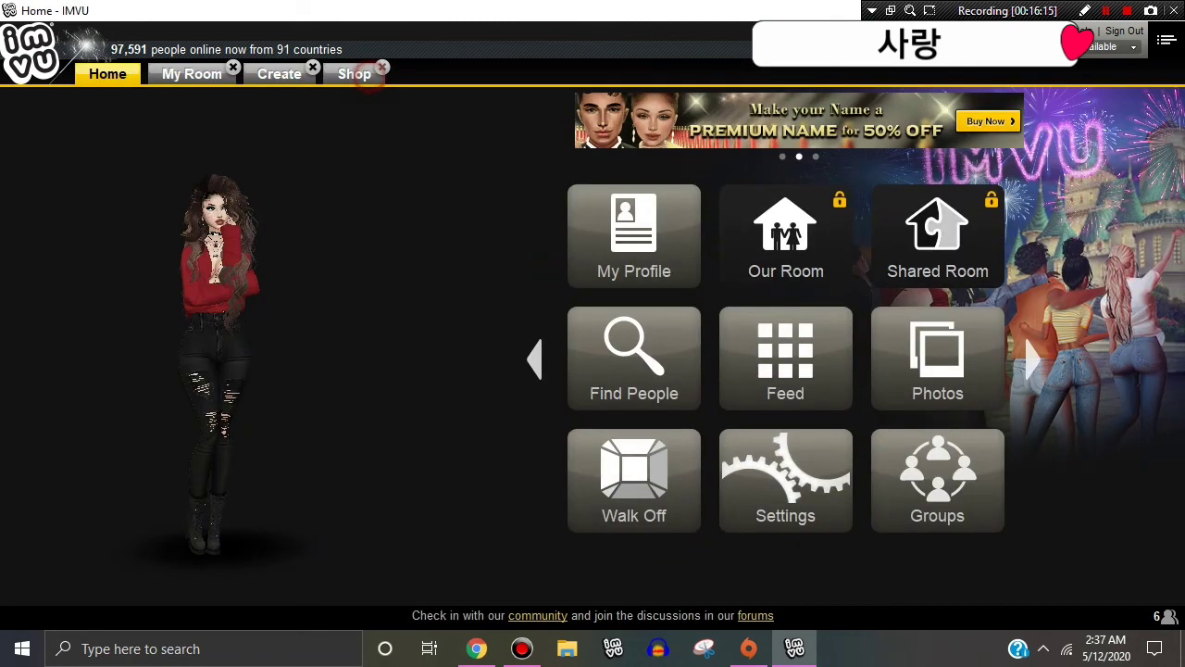
{"action": "left_click", "coordinate": [383, 66]}
- Open your own profile card from the home screen and visit its shop
{"action": "left_click", "coordinate": [533, 377]}
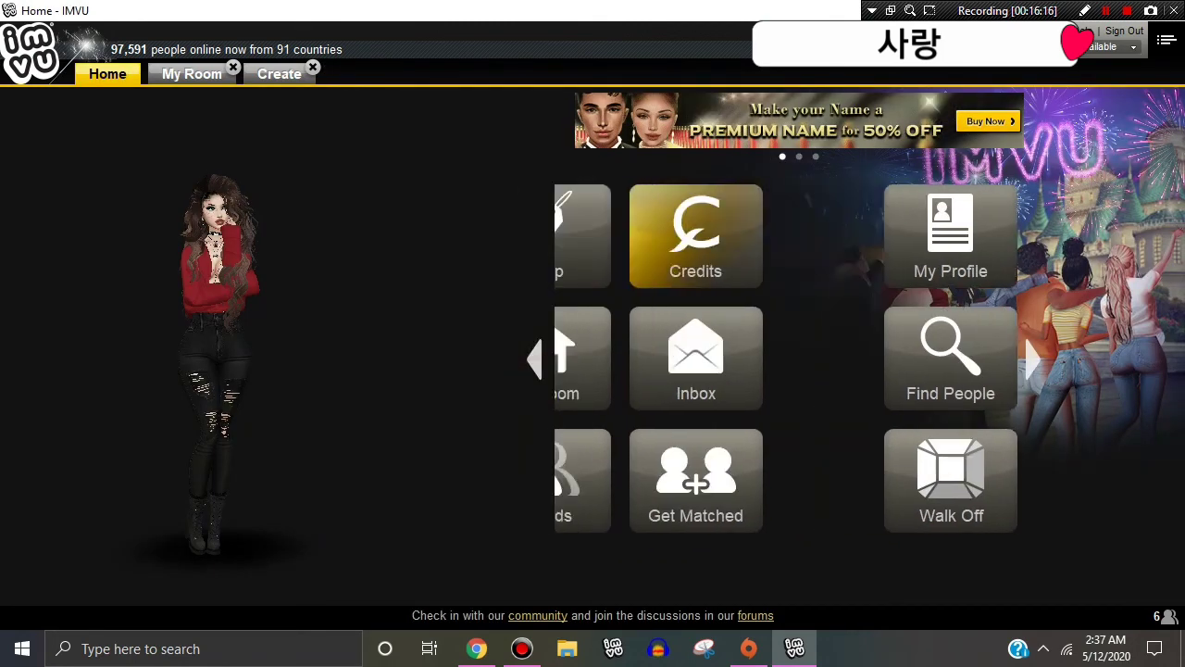
{"action": "left_click", "coordinate": [723, 434]}
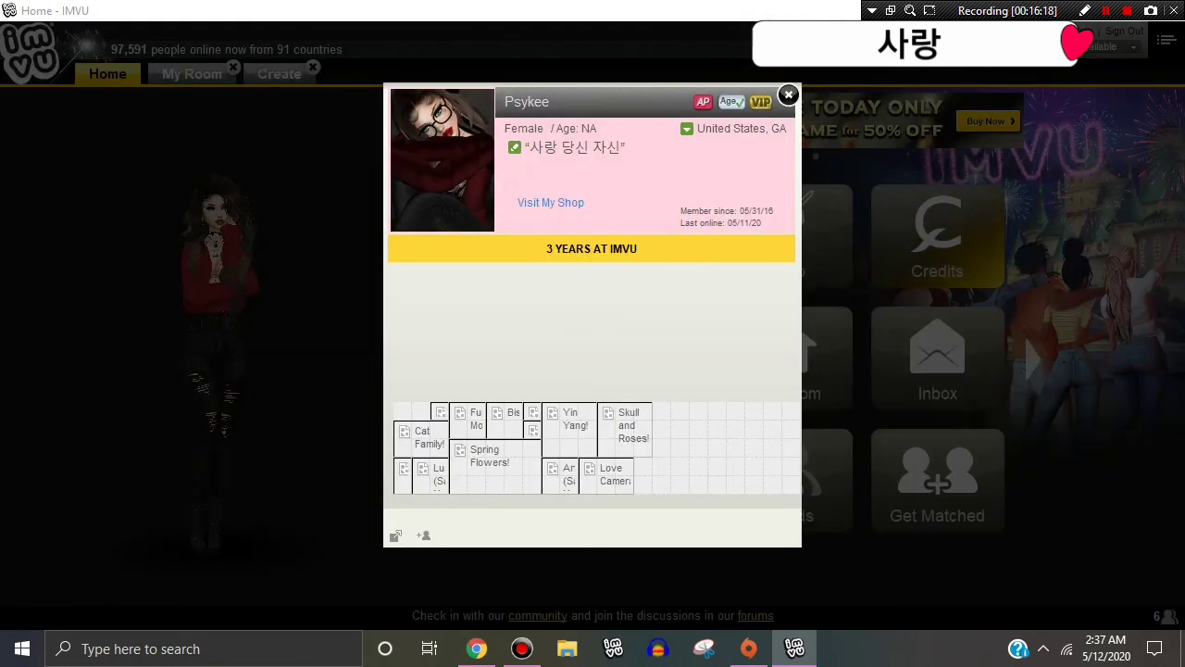
{"action": "left_click", "coordinate": [551, 203]}
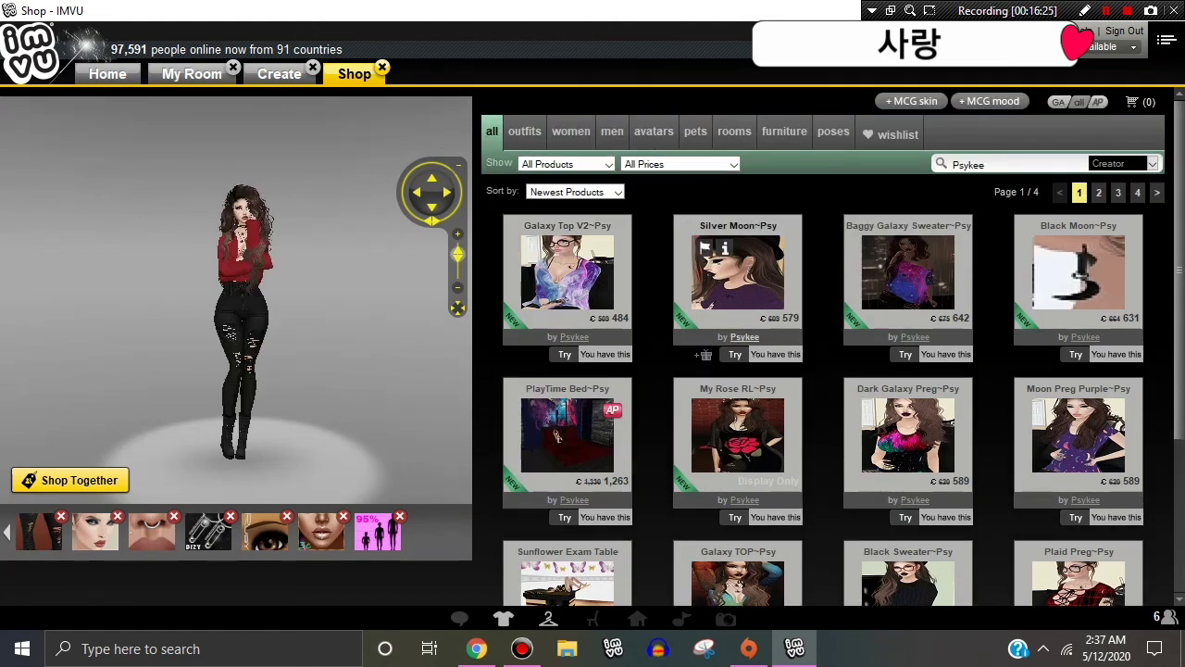
- Look through the newest products on the first page of the creator's shop and go on to page 2
{"action": "scroll", "coordinate": [738, 305], "scroll_direction": "down", "scroll_amount": 2}
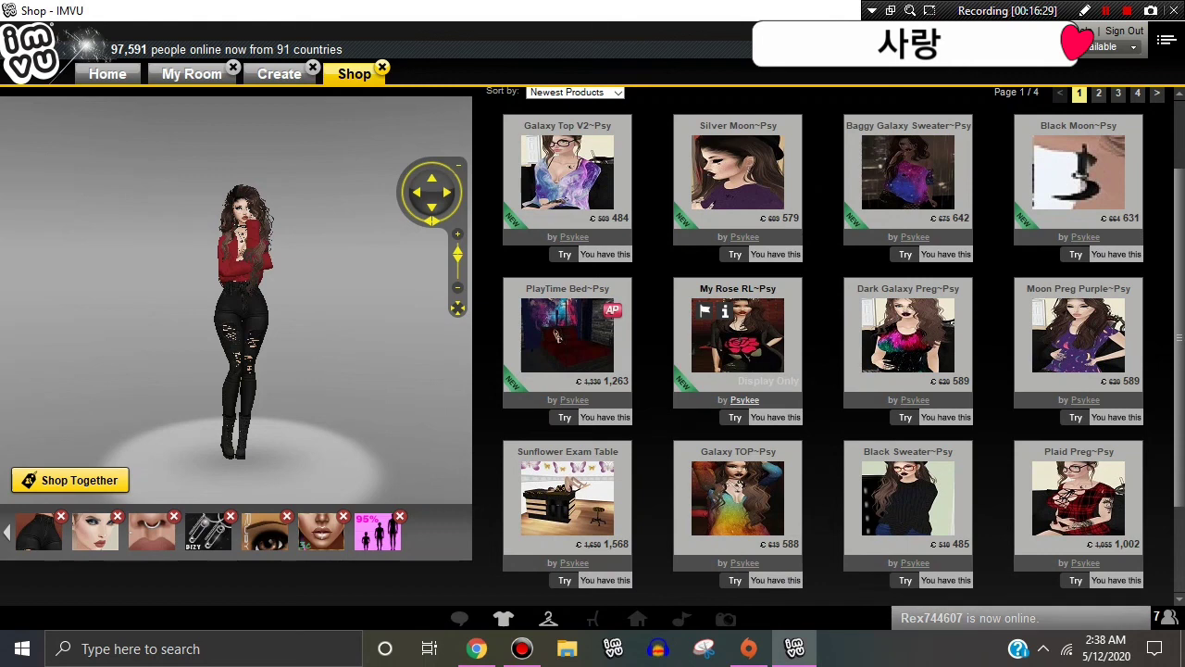
{"action": "scroll", "coordinate": [738, 314], "scroll_direction": "down", "scroll_amount": 1}
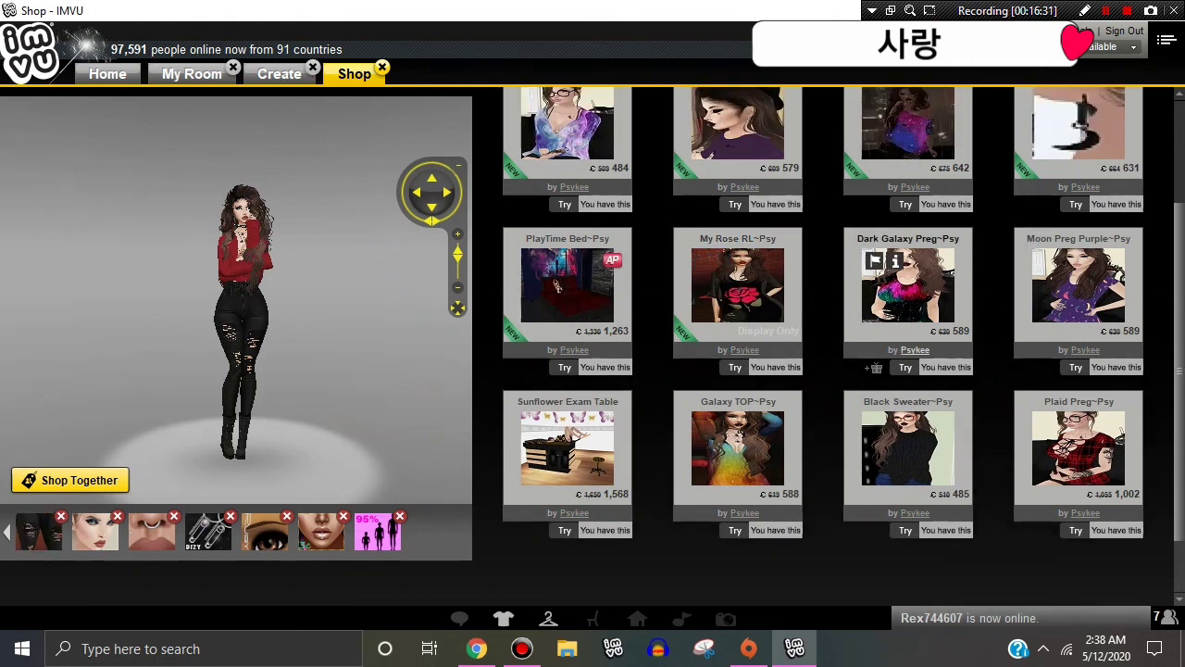
{"action": "scroll", "coordinate": [738, 287], "scroll_direction": "up", "scroll_amount": 2}
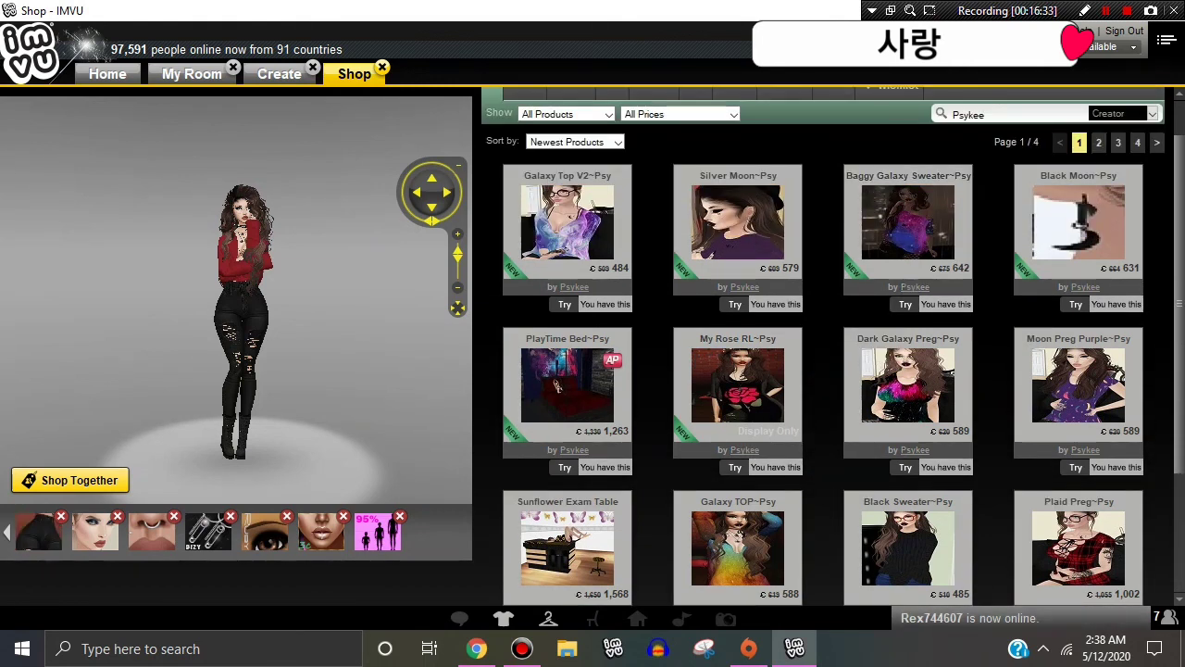
{"action": "scroll", "coordinate": [738, 407], "scroll_direction": "up", "scroll_amount": 1}
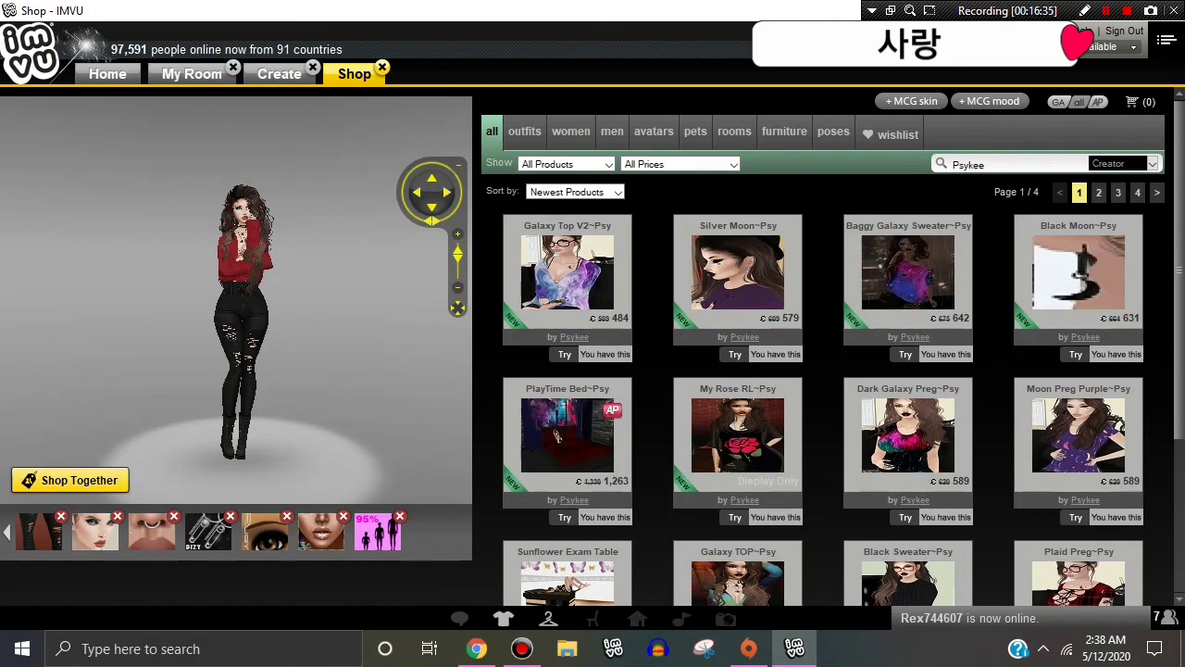
{"action": "scroll", "coordinate": [823, 354], "scroll_direction": "down", "scroll_amount": 1}
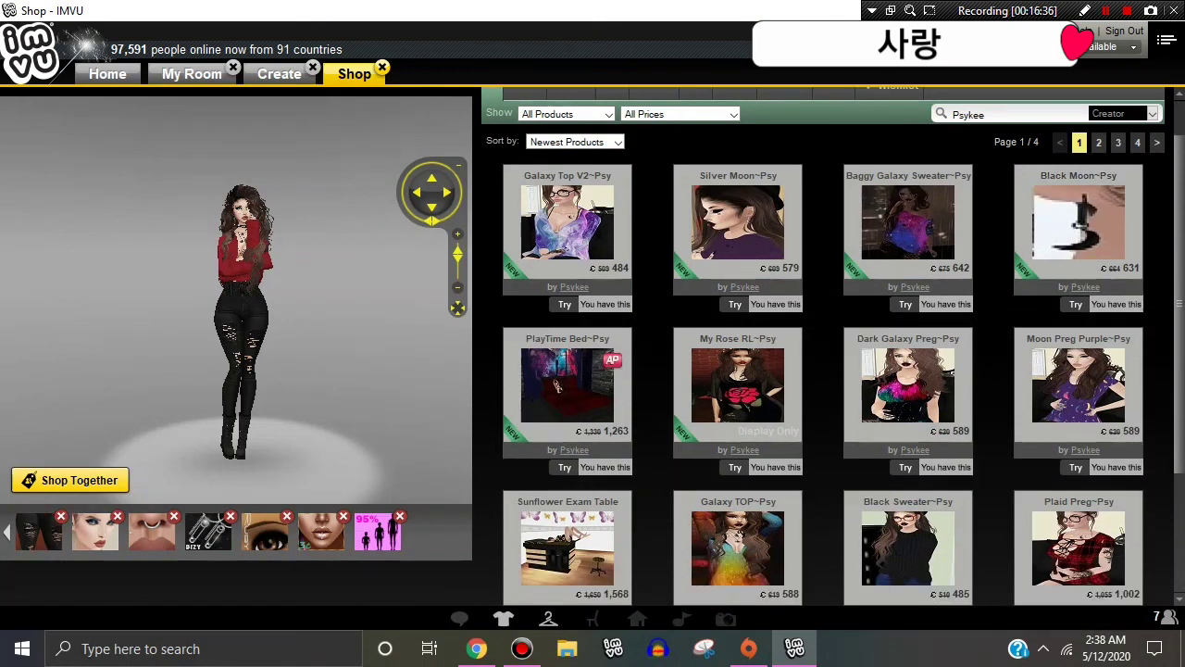
{"action": "scroll", "coordinate": [1078, 408], "scroll_direction": "down", "scroll_amount": 1}
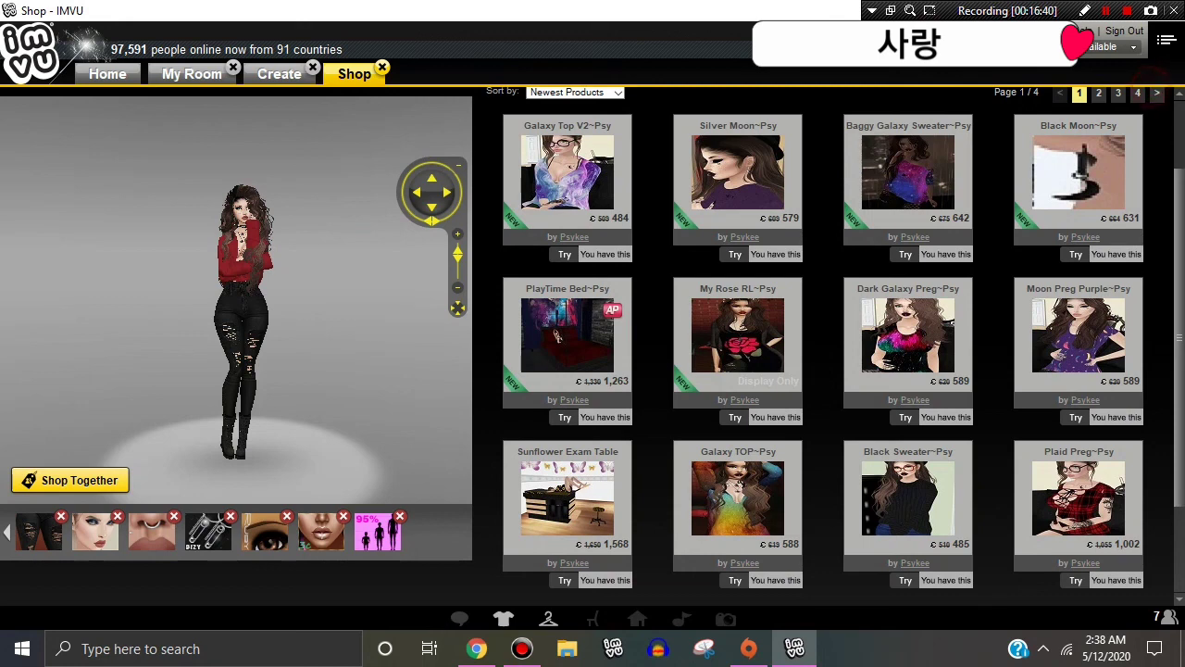
{"action": "left_click", "coordinate": [1157, 93]}
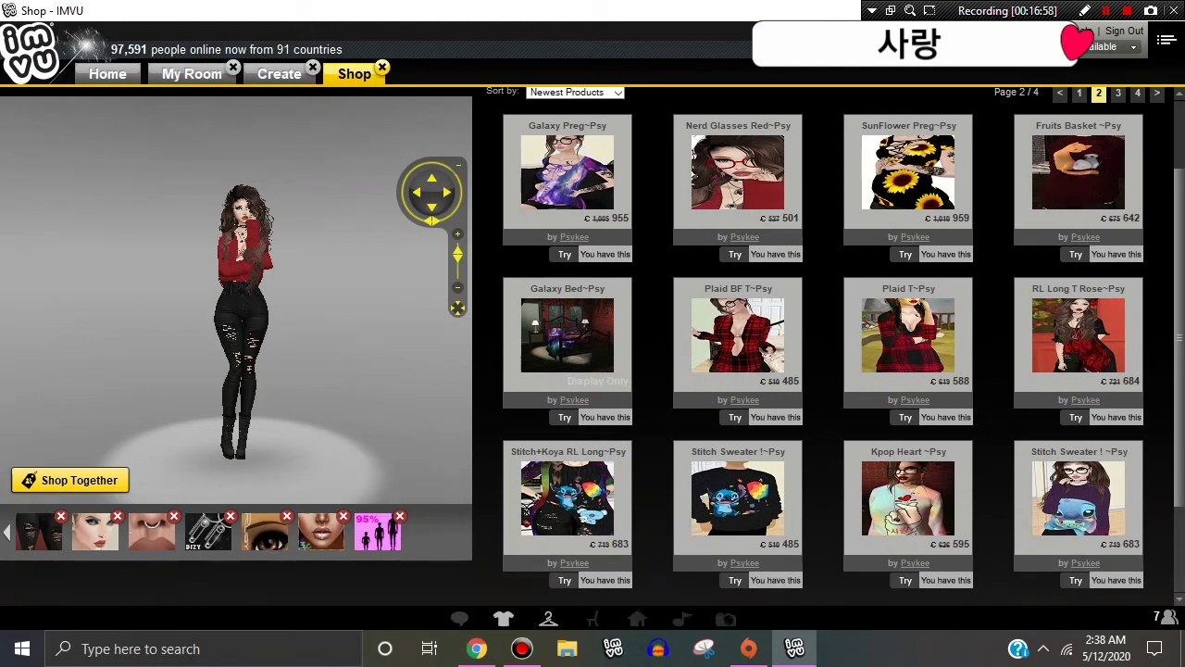
- Try the Galaxy Preg~Psy top on the avatar, and briefly open and close the clothing inventory
{"action": "left_click", "coordinate": [564, 254]}
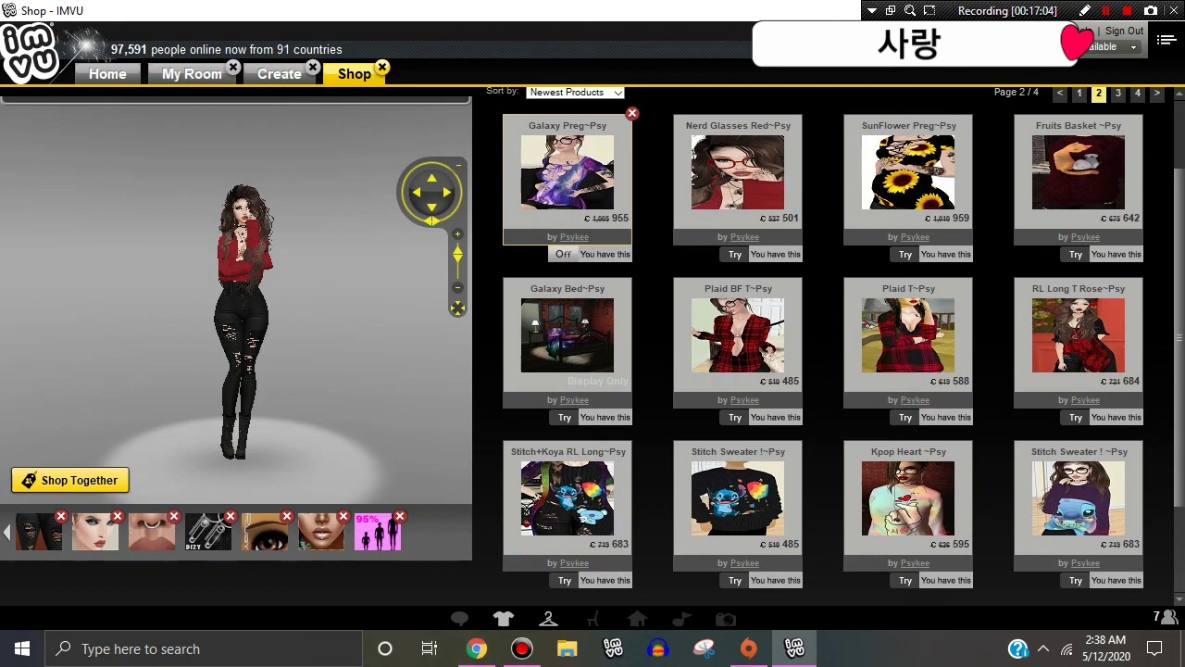
{"action": "left_click", "coordinate": [503, 618]}
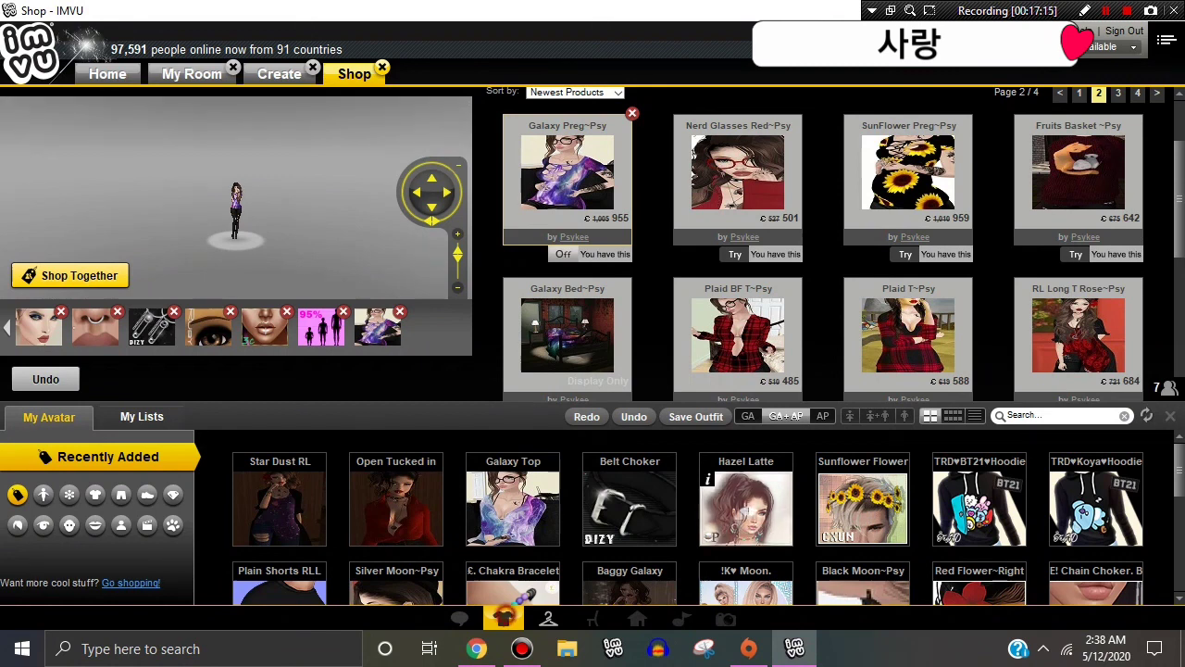
{"action": "left_click", "coordinate": [503, 618]}
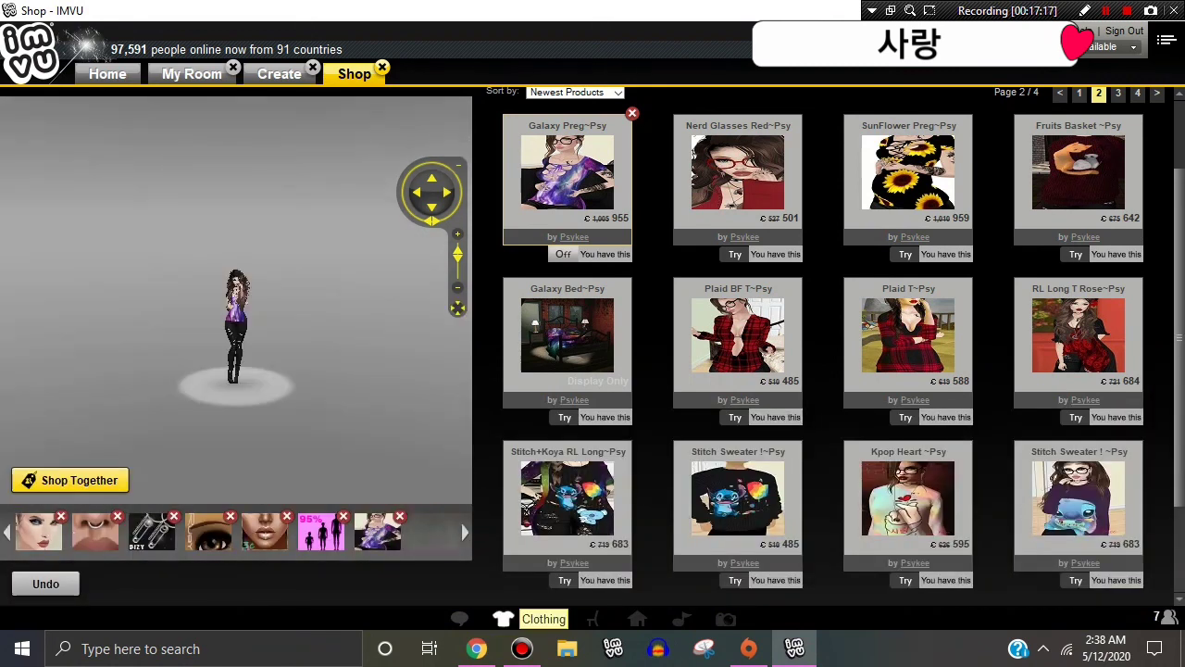